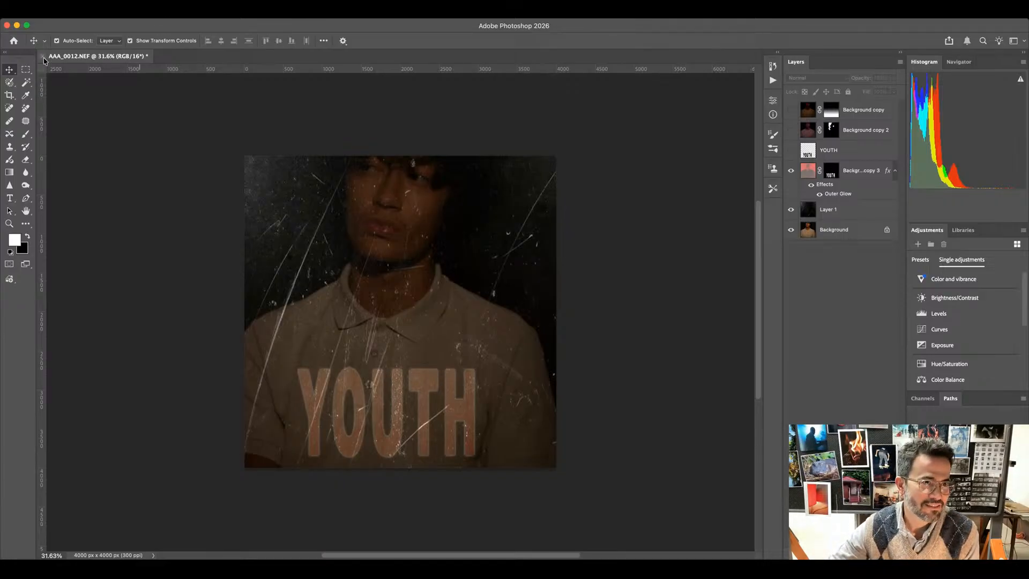
# Save the YOUTH portrait as AAA_0012.psd and close the document
pyautogui.press('super+Tab')
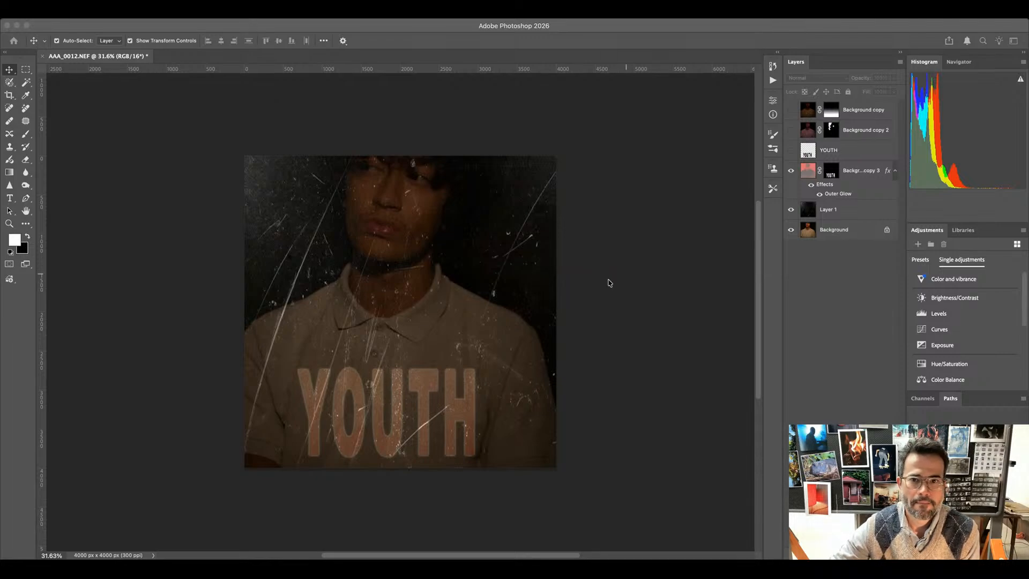
pyautogui.click(653, 276)
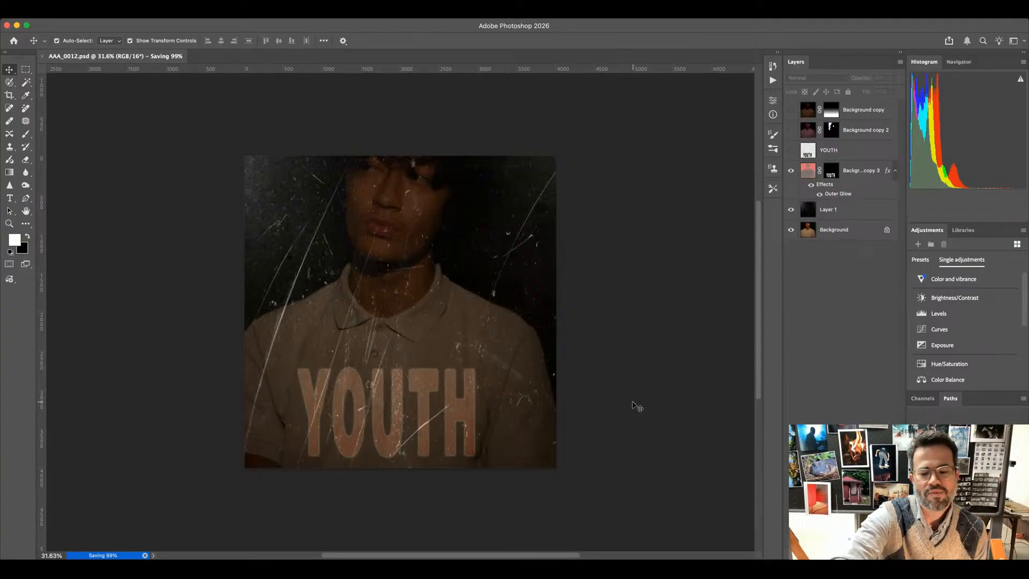
pyautogui.press('super+w')
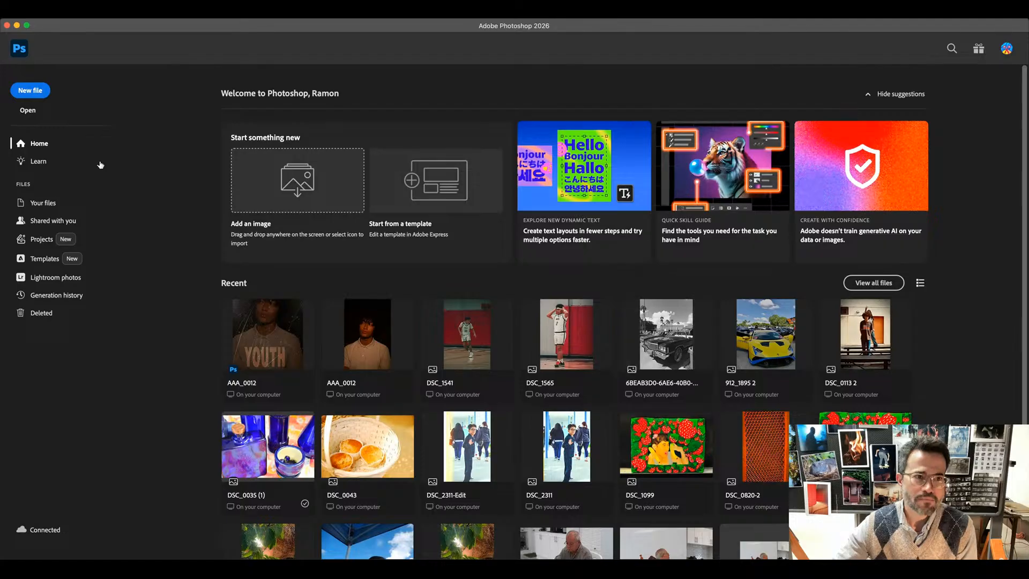
# Open IMG_4055.HEIC, IMG_4047.HEIC and IMG_4050.HEIC, look through them, and bring the IMG_4055 harbor photo forward
pyautogui.click(28, 111)
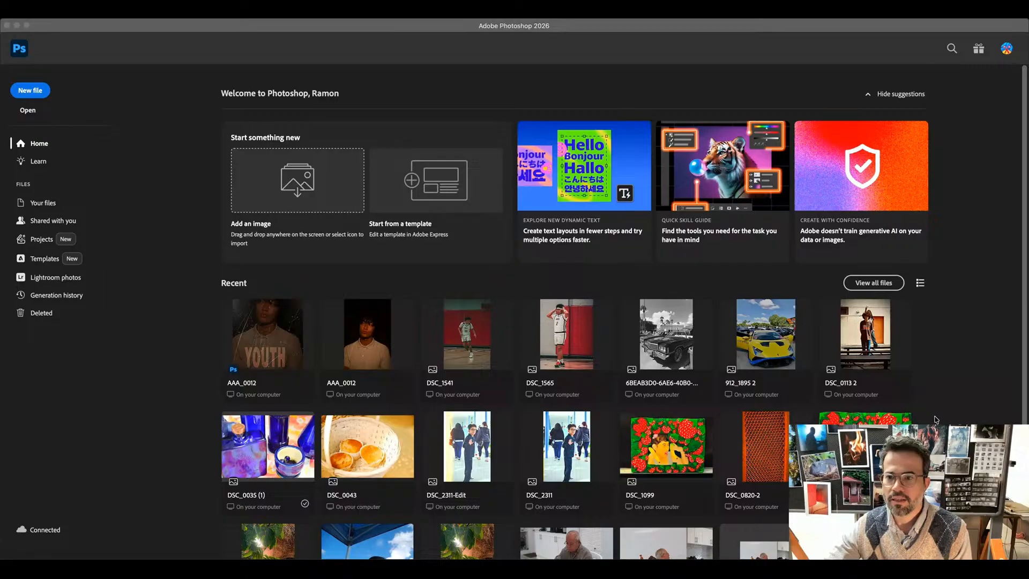
pyautogui.click(1002, 557)
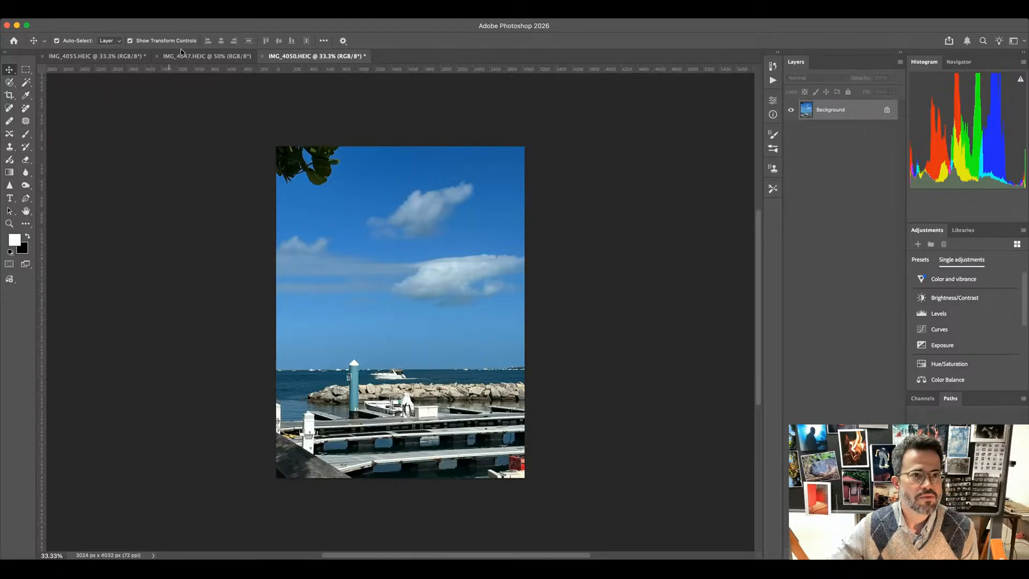
pyautogui.click(202, 57)
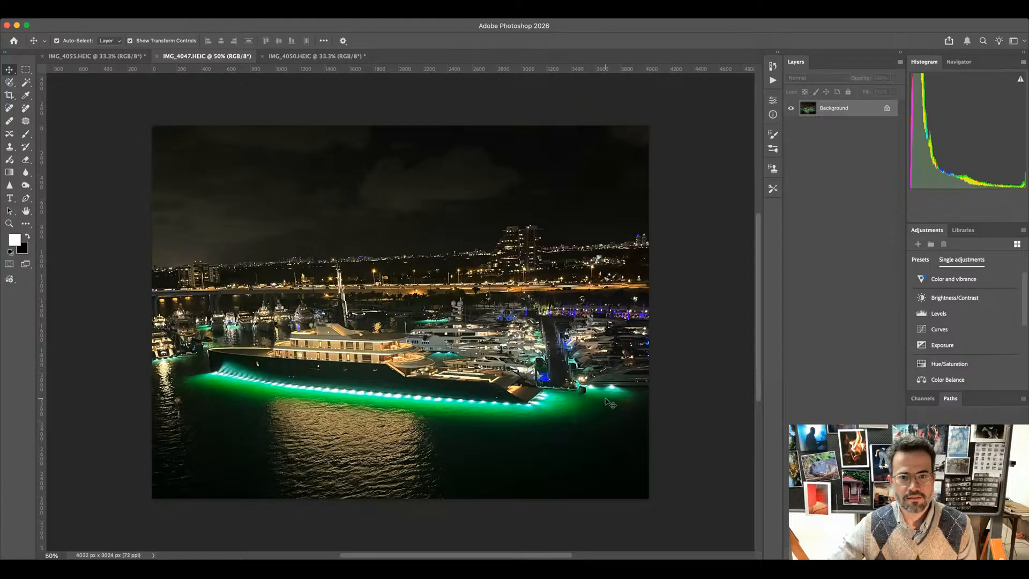
pyautogui.click(80, 54)
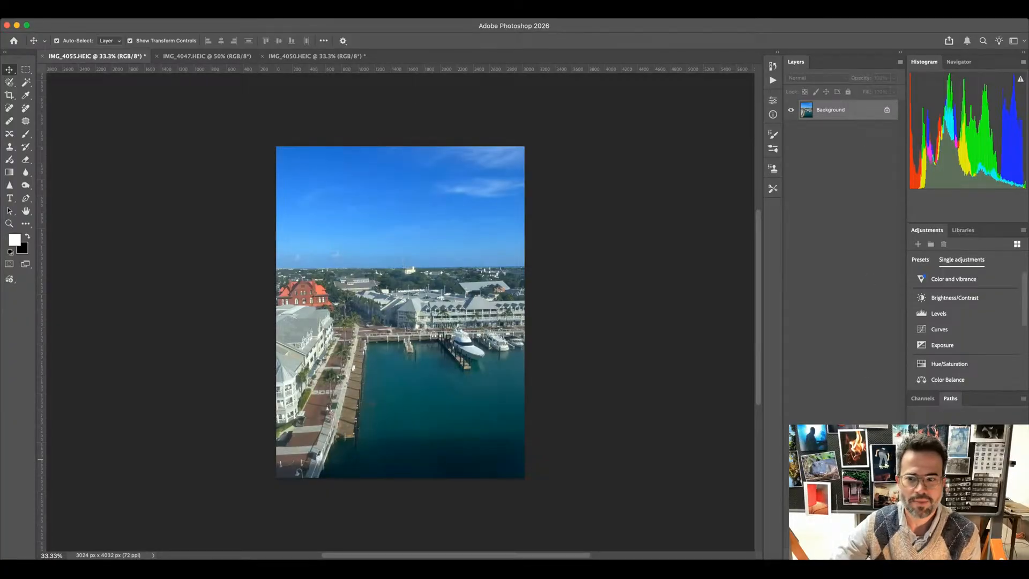
# Duplicate the harbor photo's Background layer, keeping a single selected copy by deleting the surplus second duplicate
pyautogui.press('super+j')
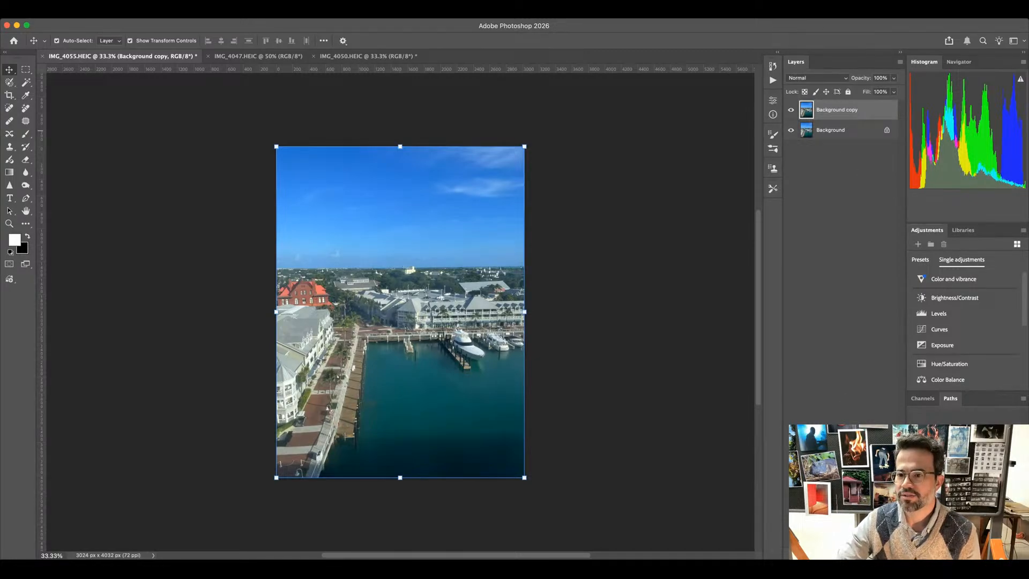
pyautogui.moveTo(831, 130); pyautogui.dragTo(878, 552)
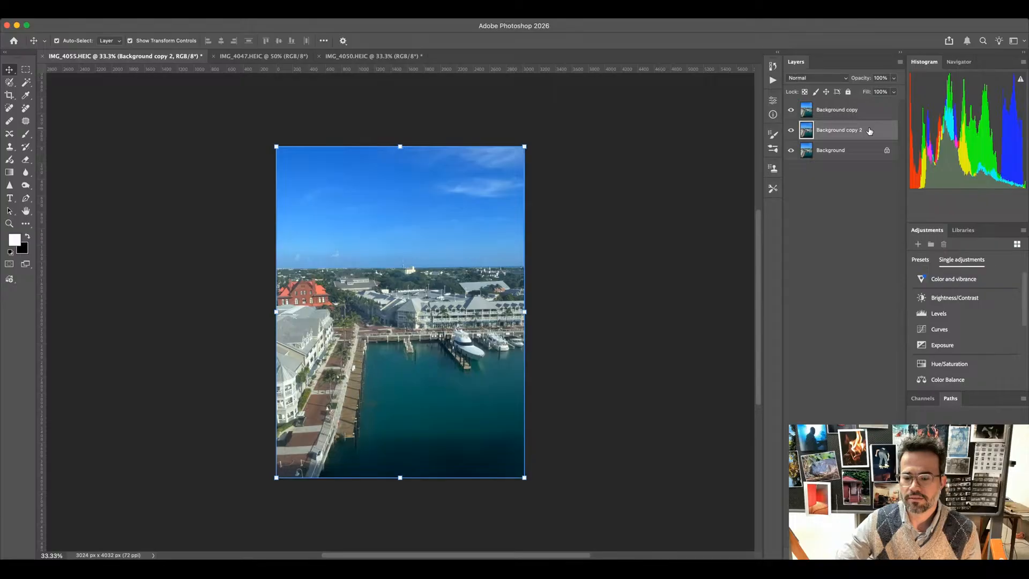
pyautogui.press('BackSpace')
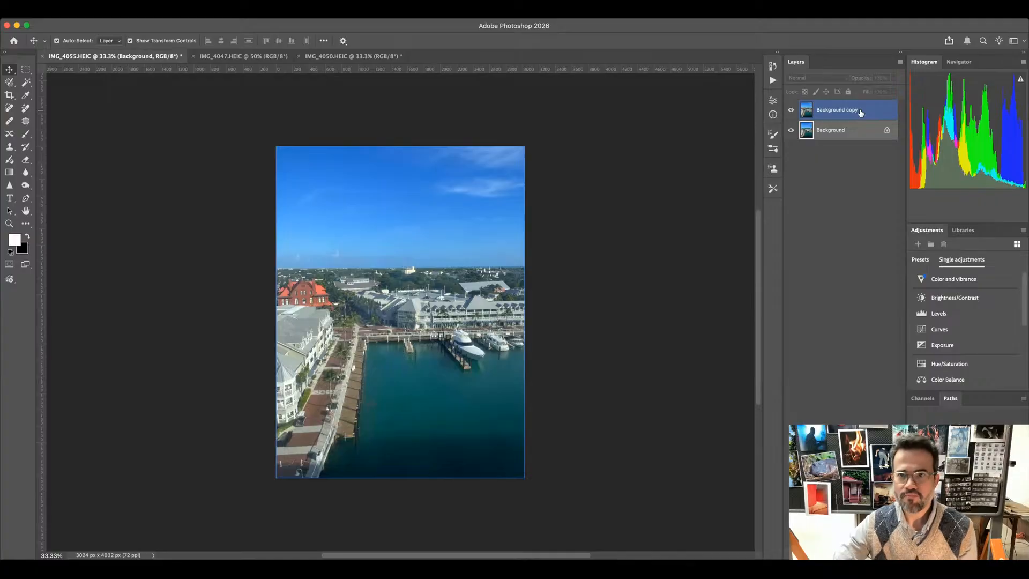
pyautogui.click(838, 116)
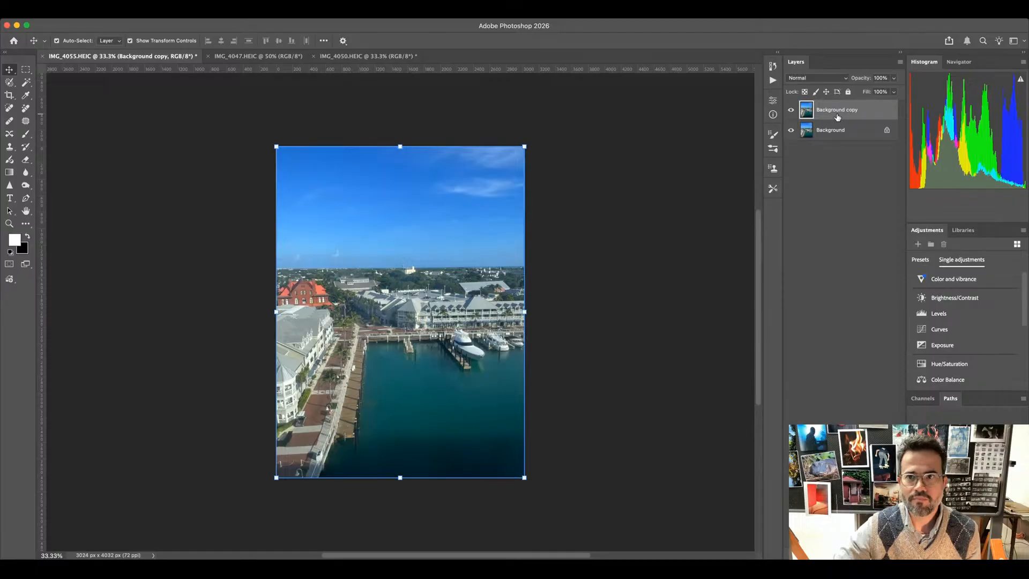
pyautogui.click(848, 79)
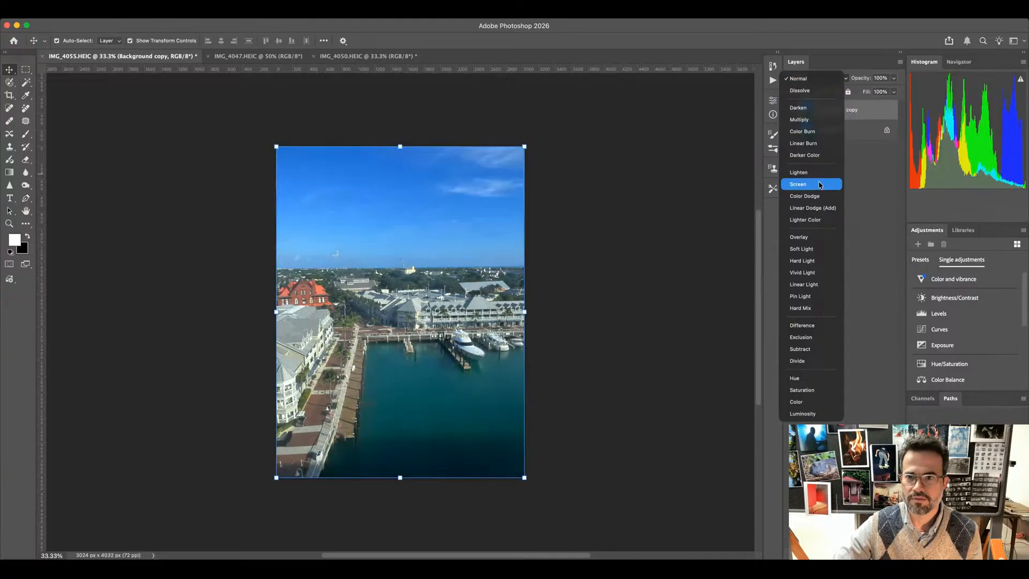
pyautogui.click(853, 275)
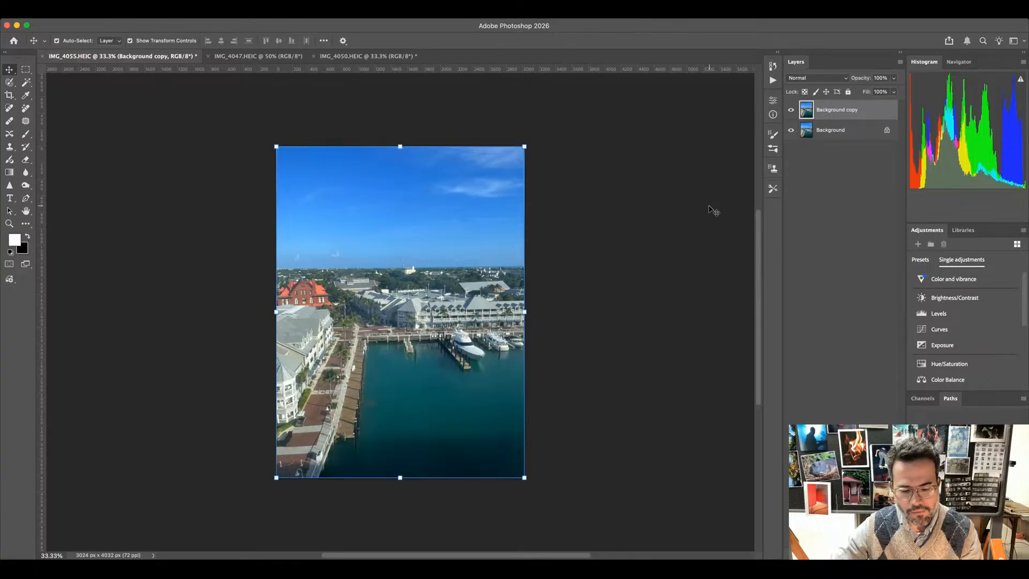
# Select the whole sky down to the horizon with the Rectangular Marquee tool and delete it from the Background copy layer
pyautogui.press('m')
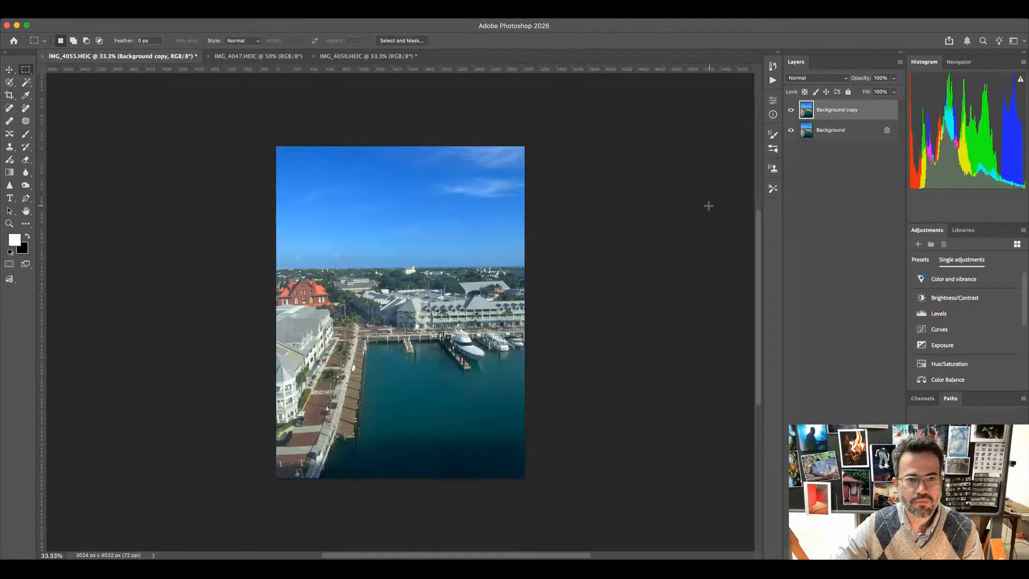
pyautogui.rightClick(28, 74)
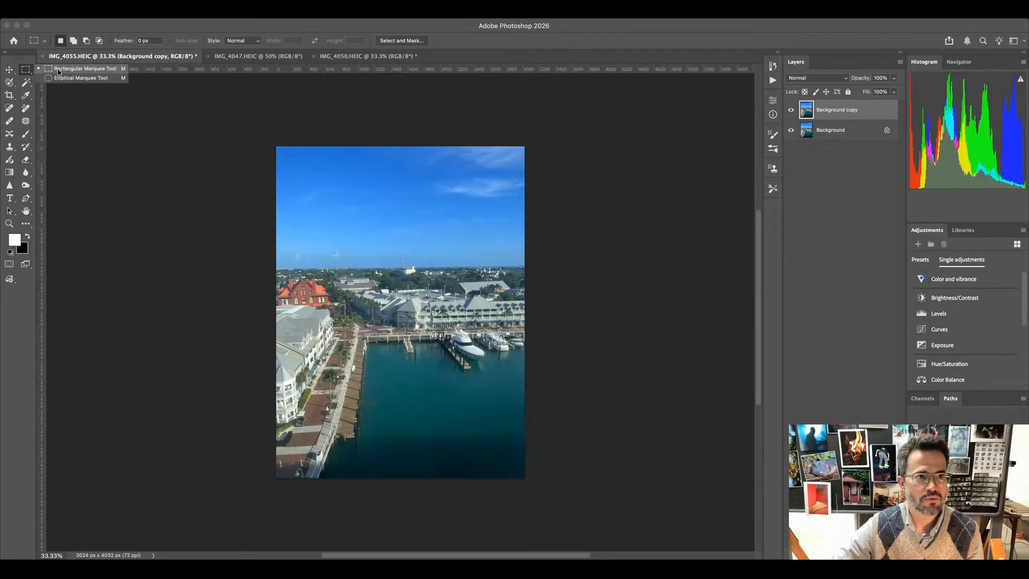
pyautogui.click(114, 73)
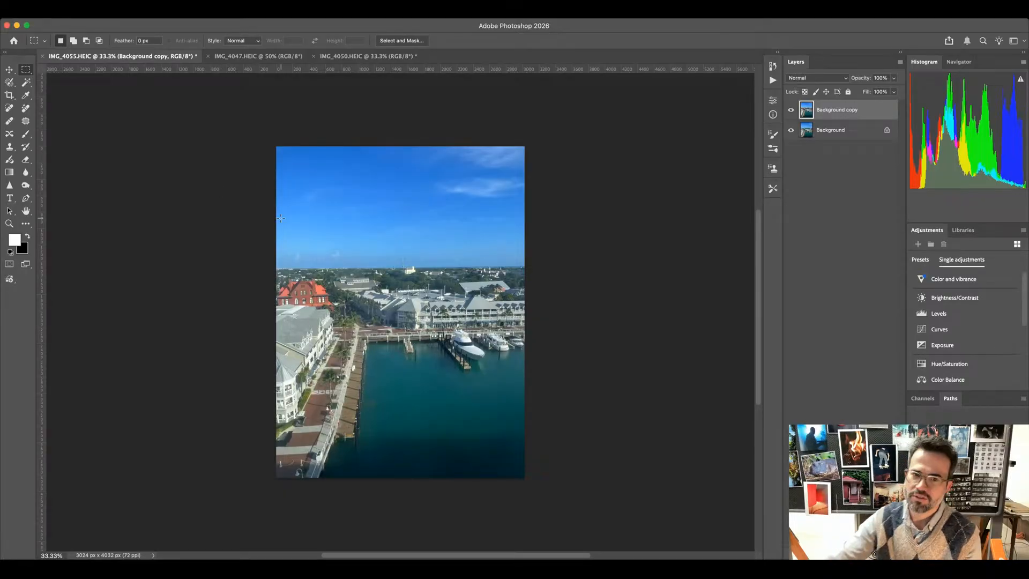
pyautogui.moveTo(252, 129); pyautogui.dragTo(530, 270)
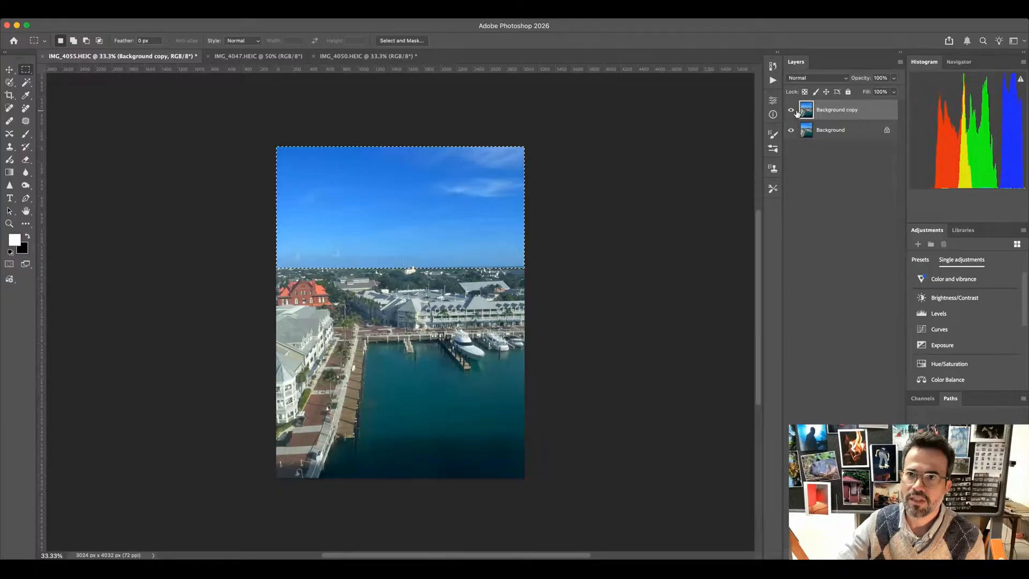
pyautogui.click(846, 130)
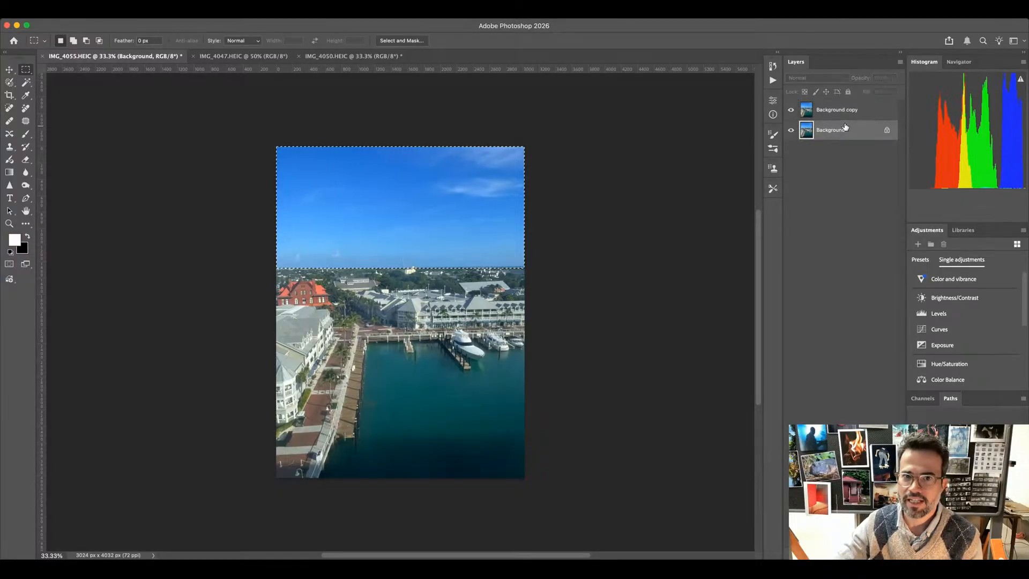
pyautogui.click(844, 115)
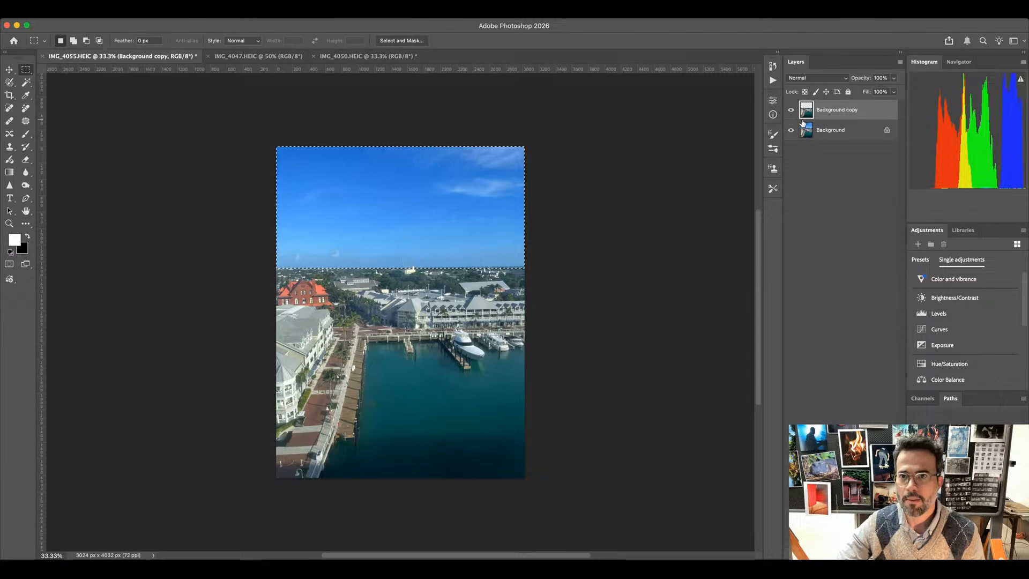
# Lower the Background copy layer's opacity to 68% with the Background layer hidden, and show Background again
pyautogui.click(791, 132)
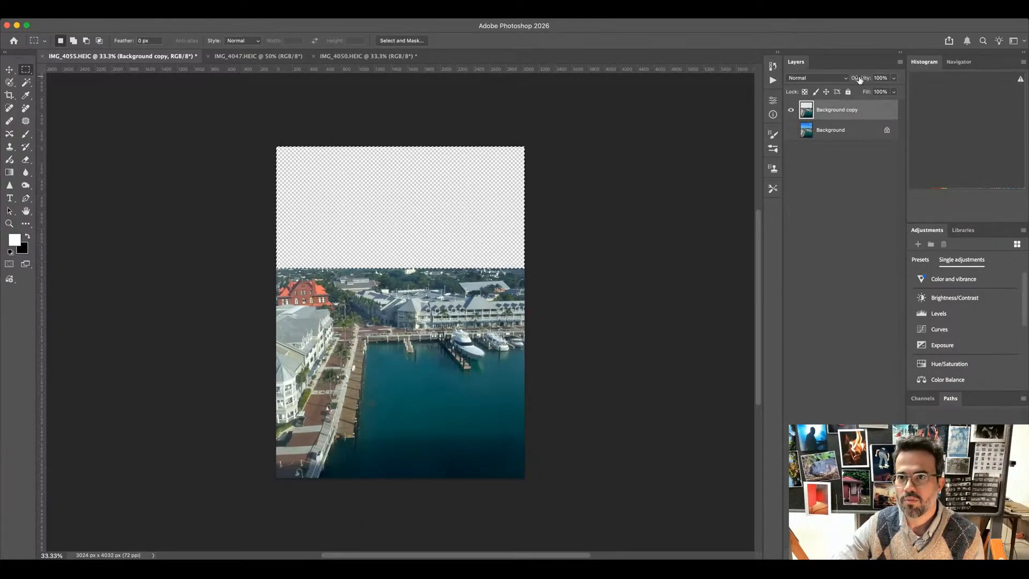
pyautogui.moveTo(861, 81); pyautogui.dragTo(844, 84)
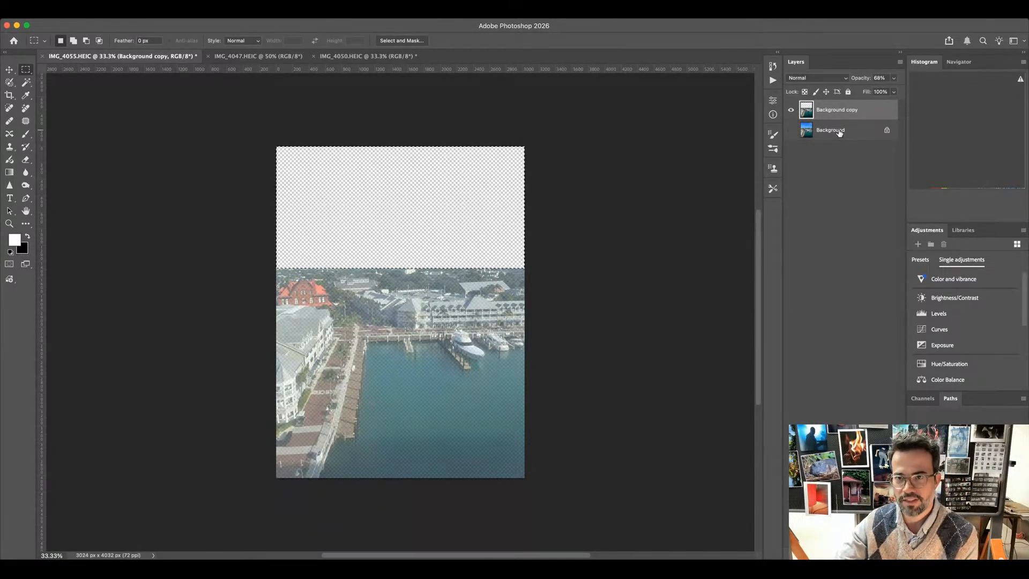
pyautogui.click(792, 132)
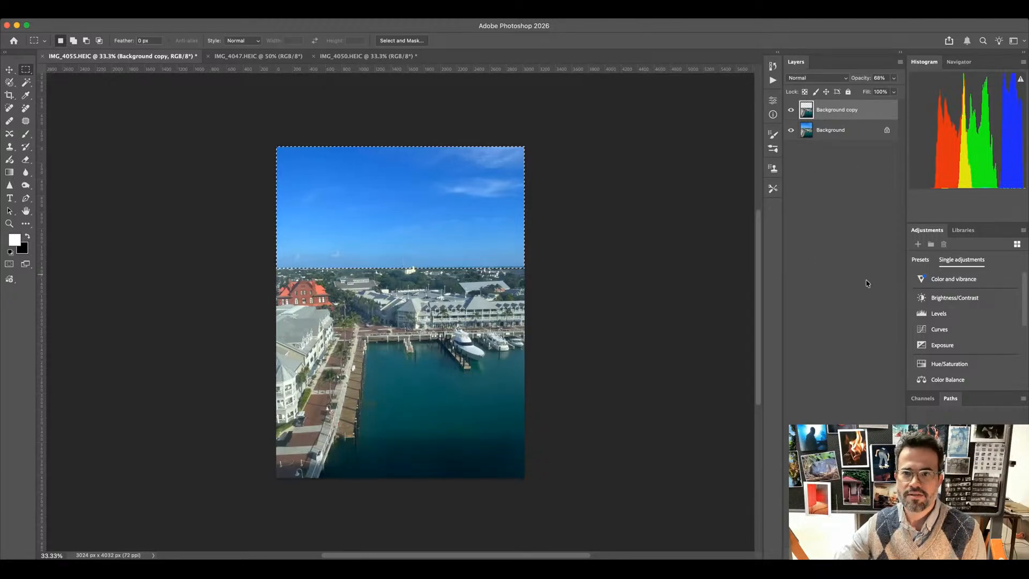
# Toggle the visibility of Background copy and Background in turn to compare how the semi-transparent layer affects the image
pyautogui.click(792, 111)
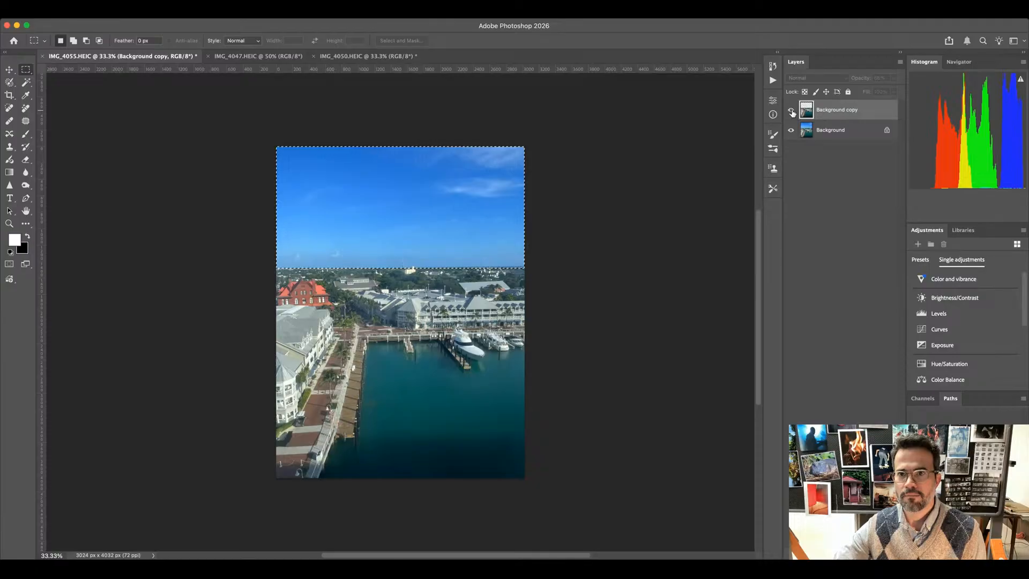
pyautogui.click(792, 111)
pyautogui.click(791, 131)
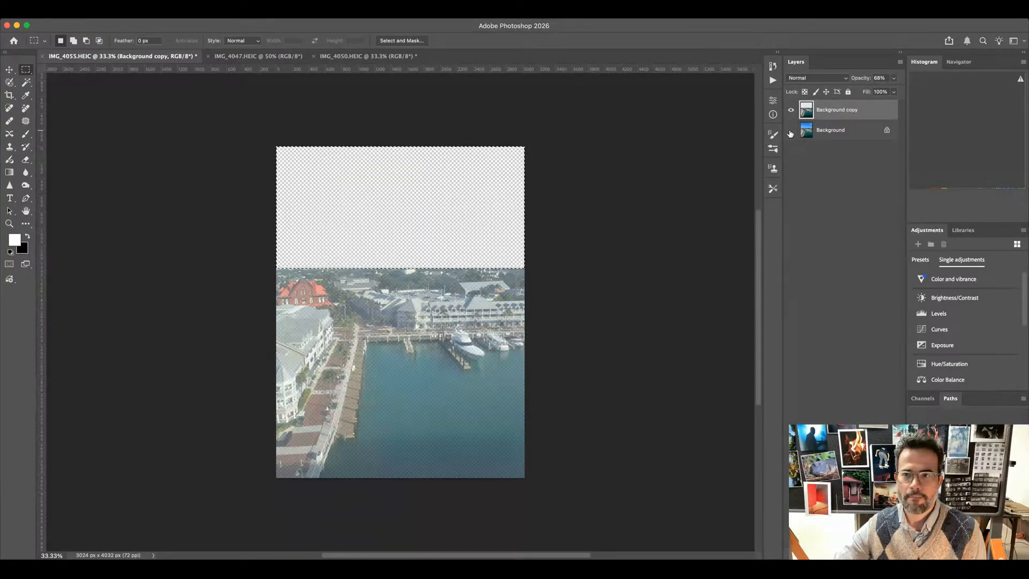
pyautogui.click(791, 131)
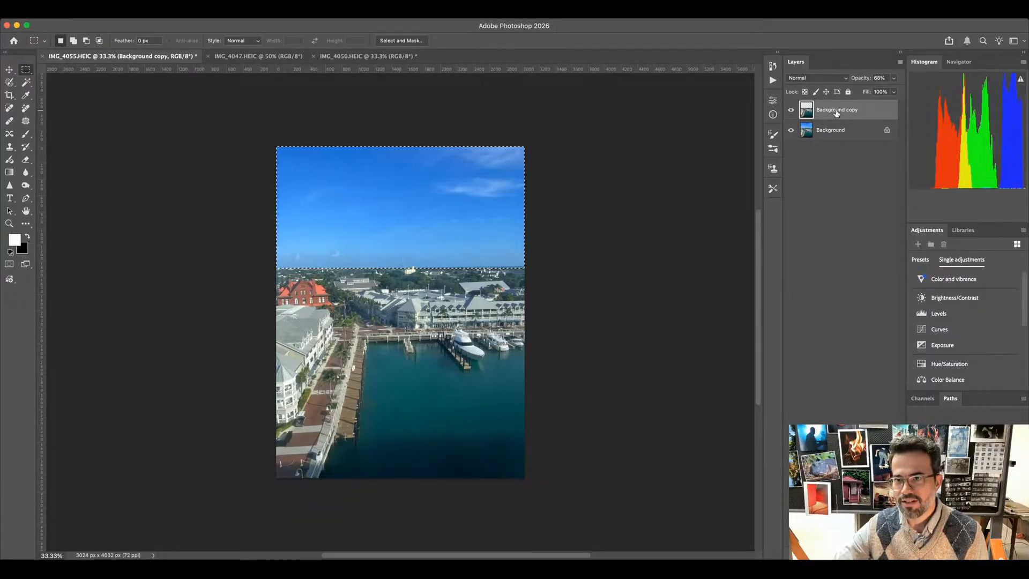
# Restore the Background copy layer's opacity to 100%
pyautogui.doubleClick(838, 111)
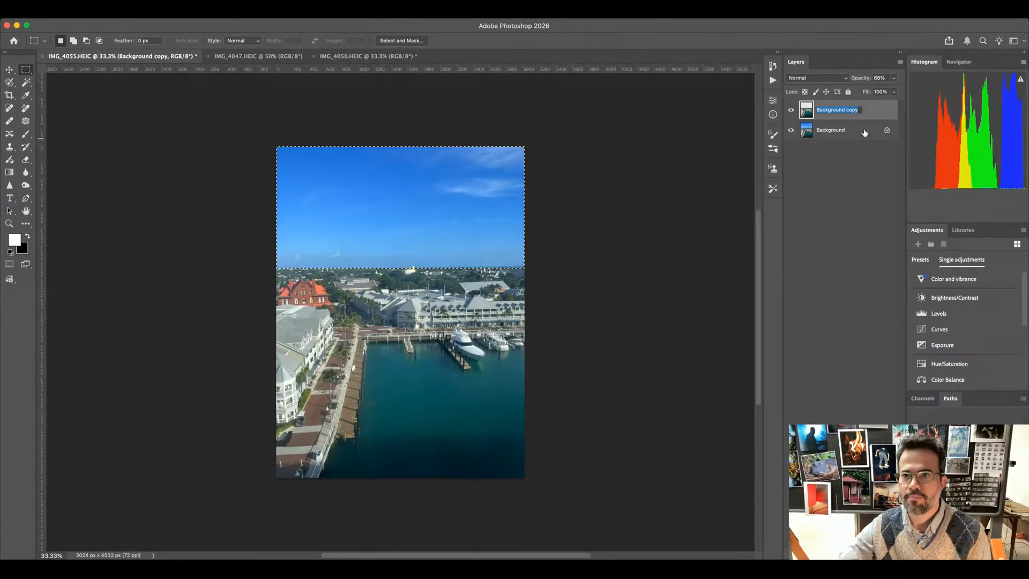
pyautogui.click(858, 80)
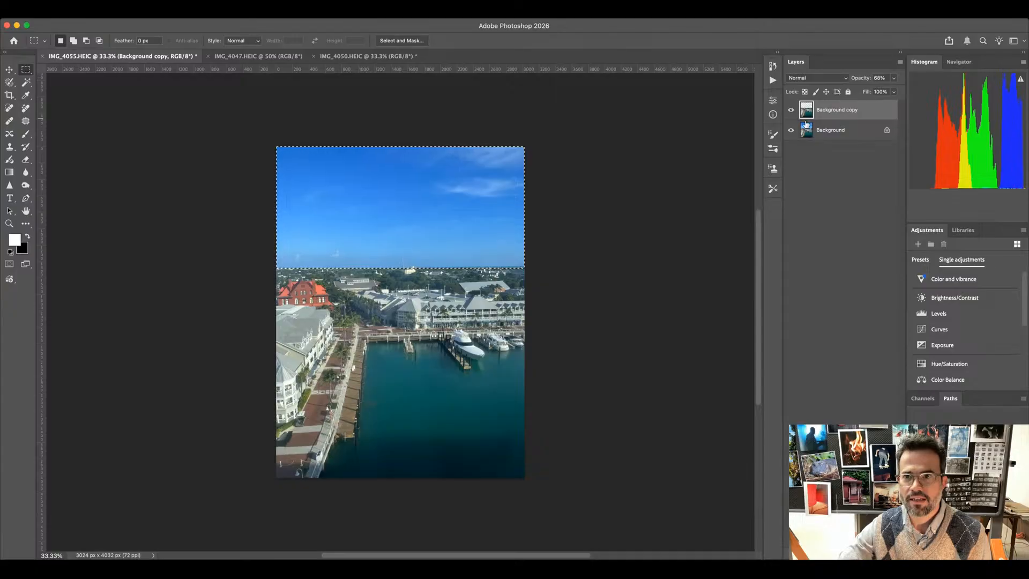
pyautogui.click(851, 134)
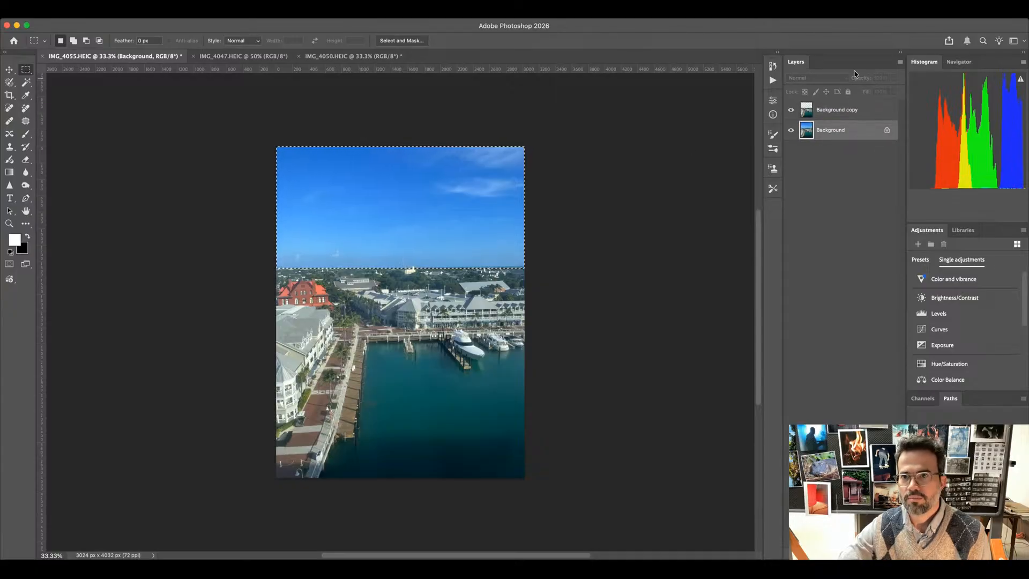
pyautogui.click(853, 113)
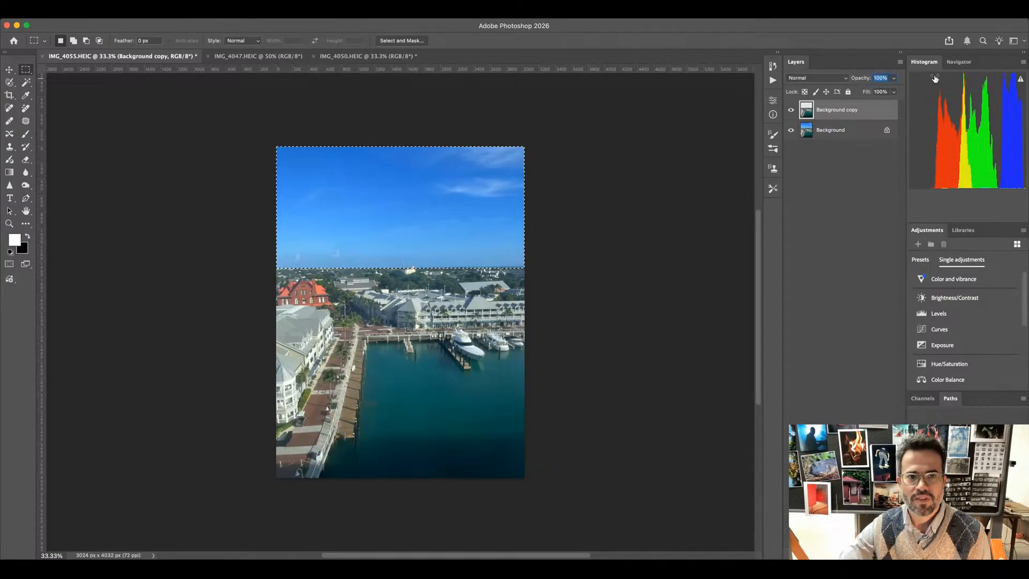
# Hide the Background copy layer and clear the sky selection
pyautogui.click(790, 110)
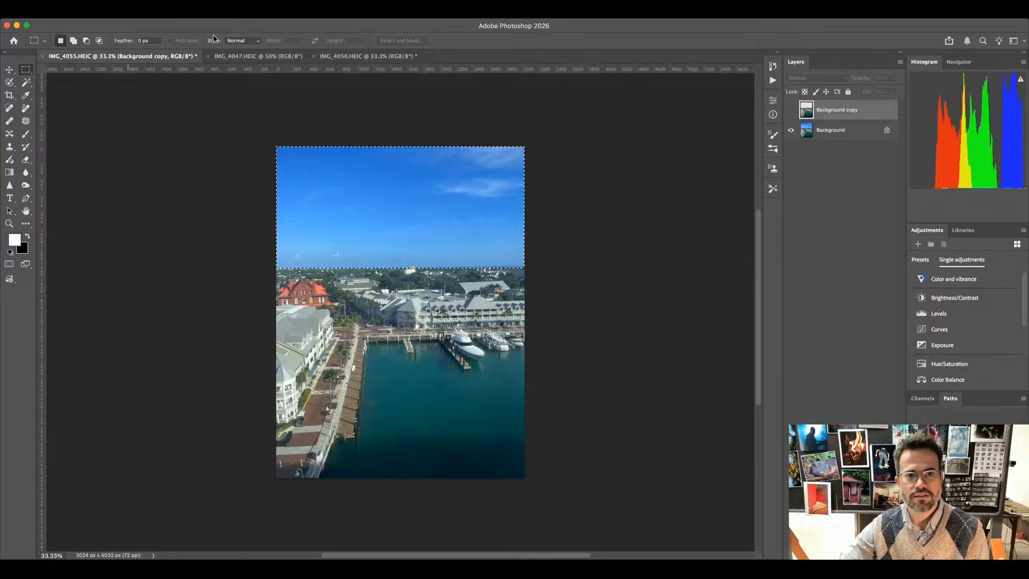
pyautogui.click(315, 154)
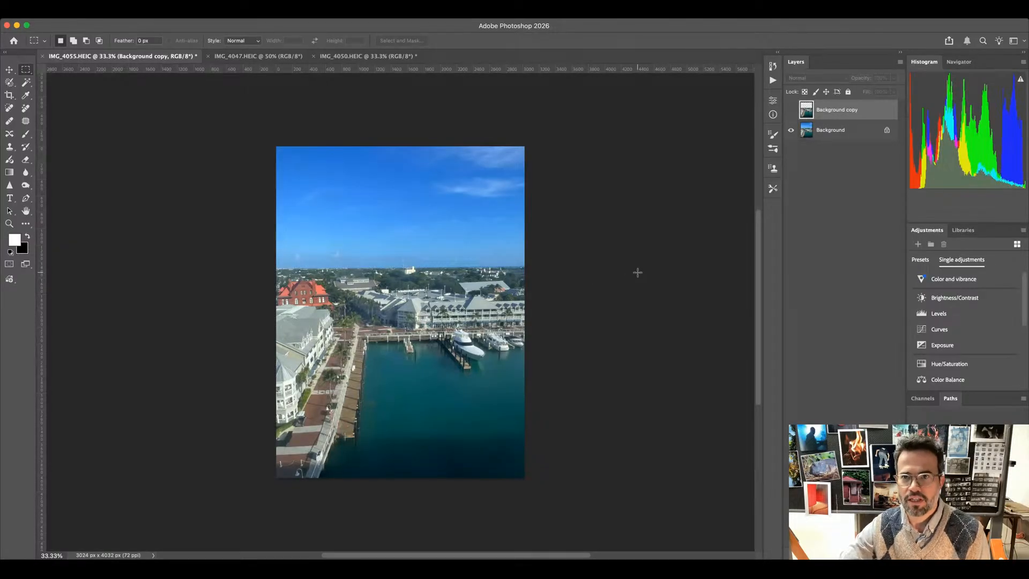
# Toggle the visibility of Background copy, both over the visible Background and with Background hidden, to examine the layer stacking
pyautogui.click(791, 111)
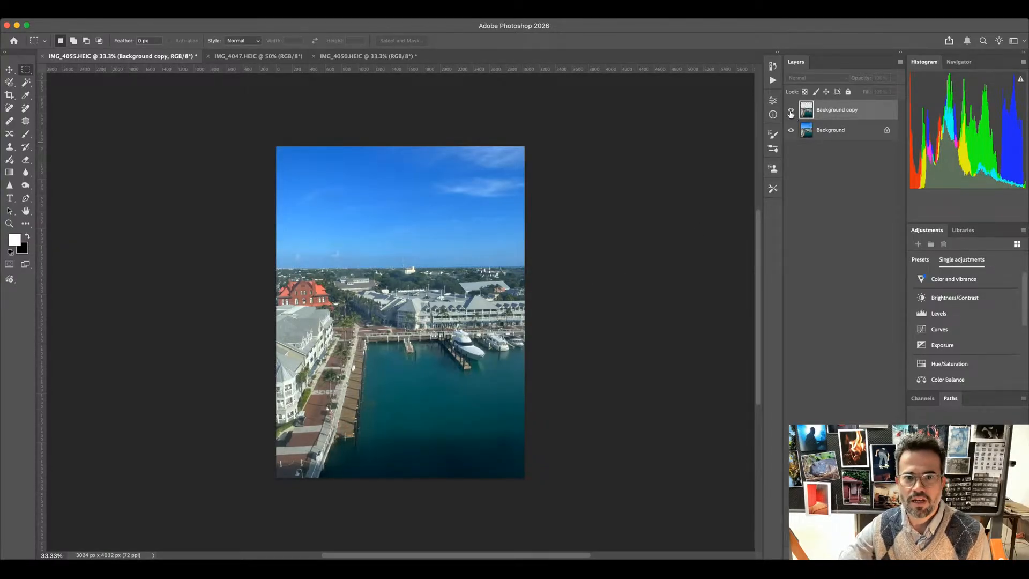
pyautogui.click(792, 111)
pyautogui.click(791, 111)
pyautogui.click(791, 111)
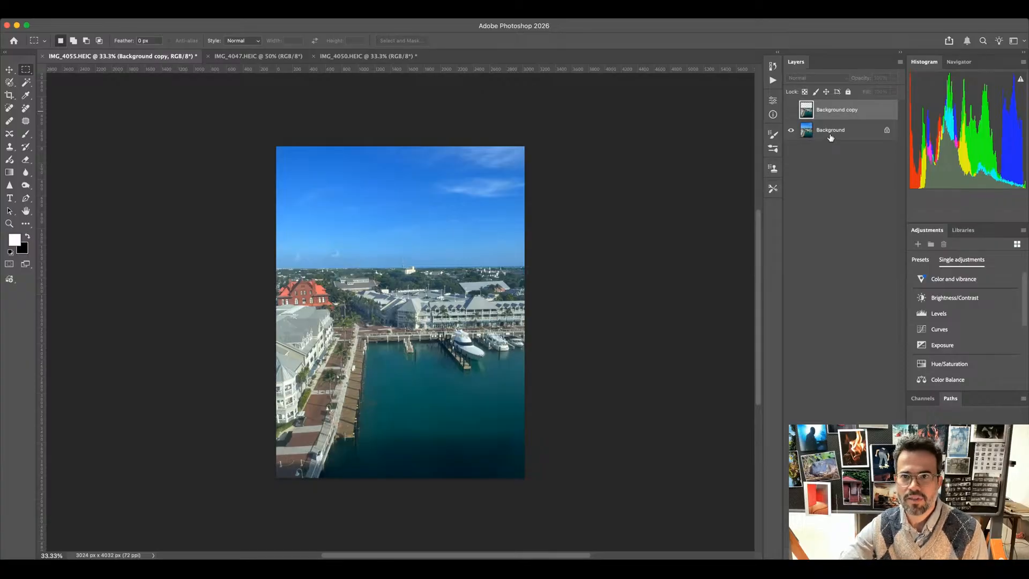
pyautogui.click(791, 131)
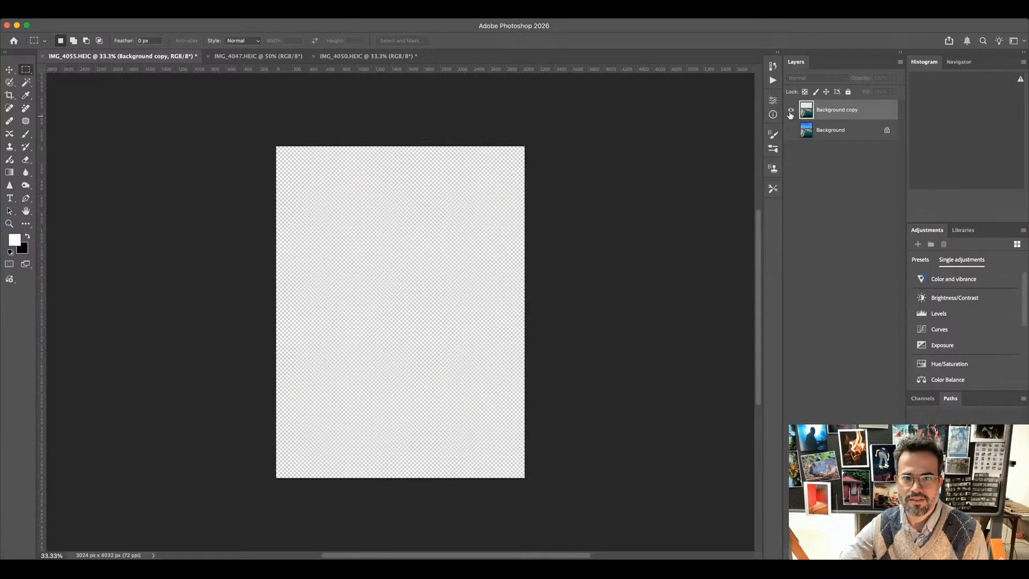
pyautogui.click(792, 111)
pyautogui.click(790, 113)
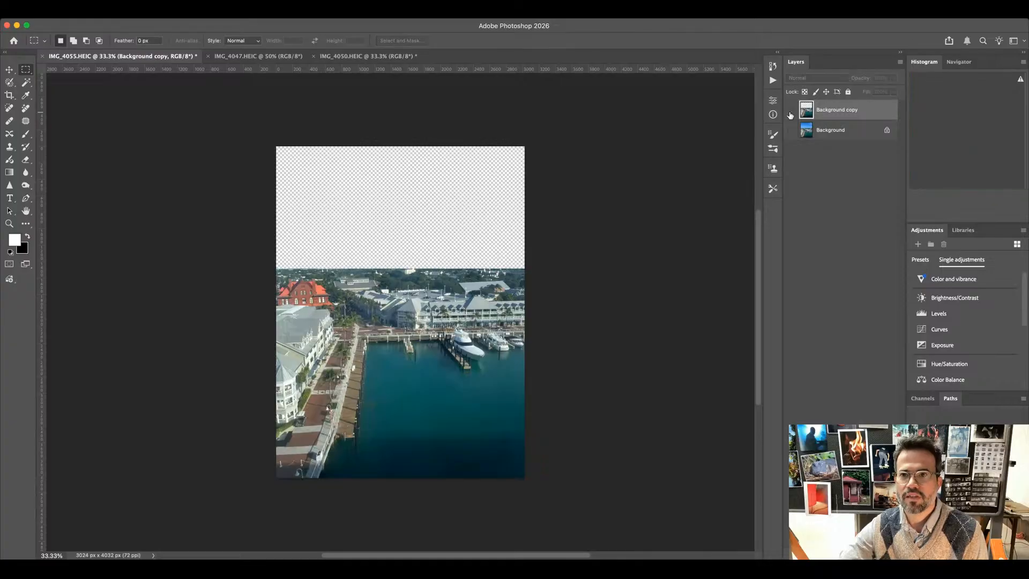
# Show the Background copy and Background layers and marquee-select the band of buildings between the horizon and the pier
pyautogui.click(793, 112)
pyautogui.click(792, 130)
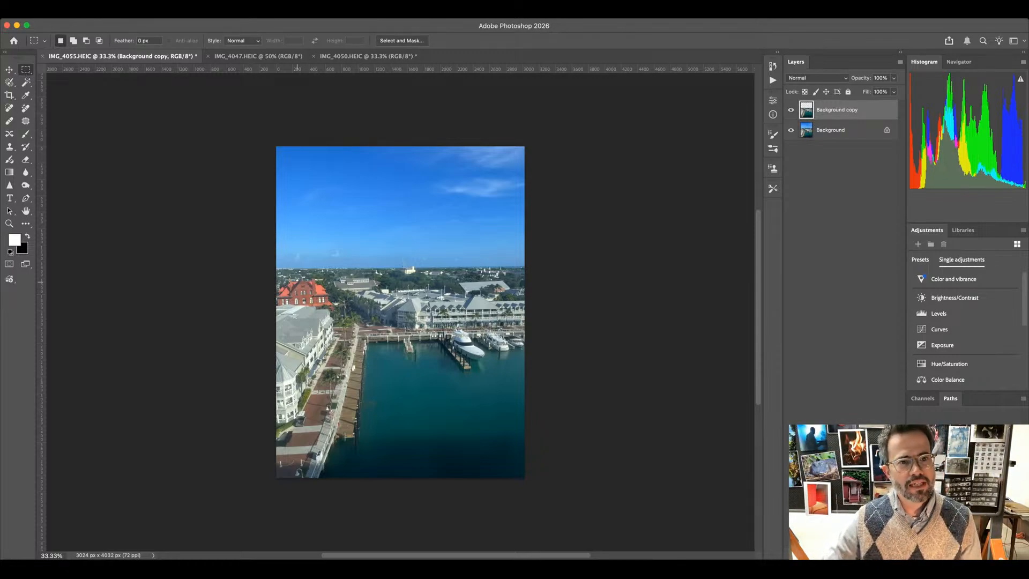
pyautogui.moveTo(277, 268); pyautogui.dragTo(536, 328)
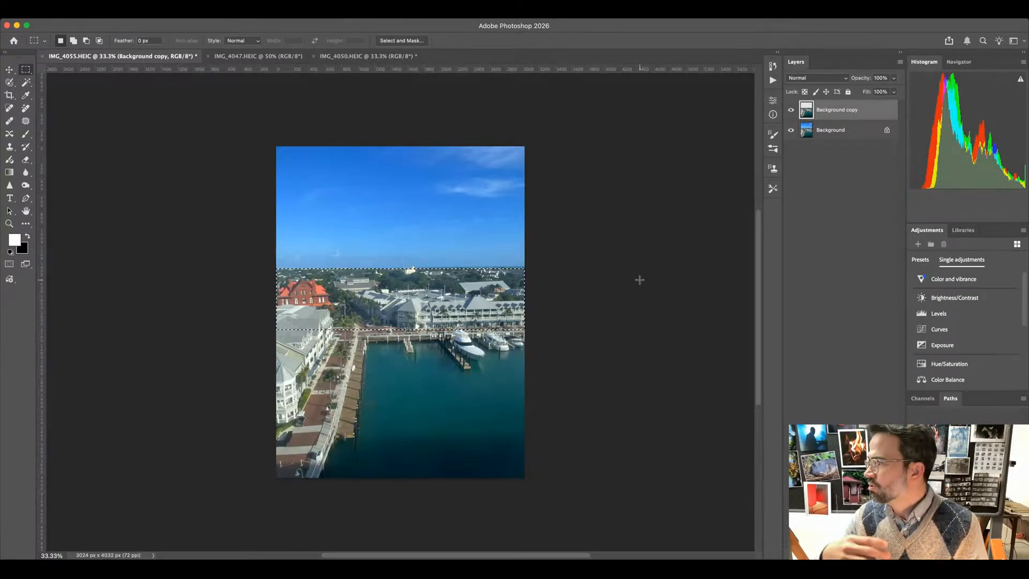
# In Quick Mask mode, brush over the white waterfront building's roof with a 175 px white brush and set the brush opacity to 100%
pyautogui.click(9, 264)
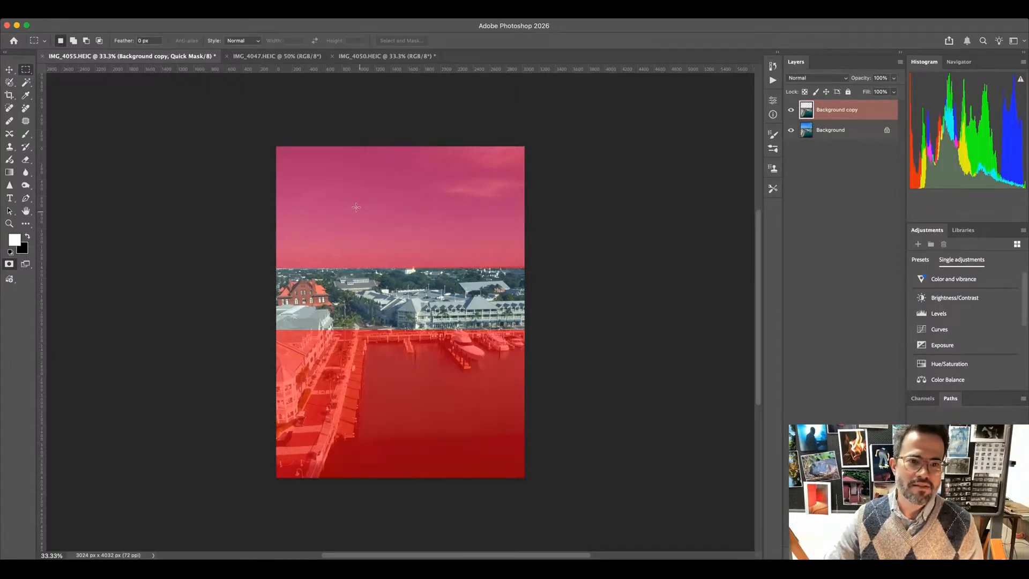
pyautogui.click(25, 137)
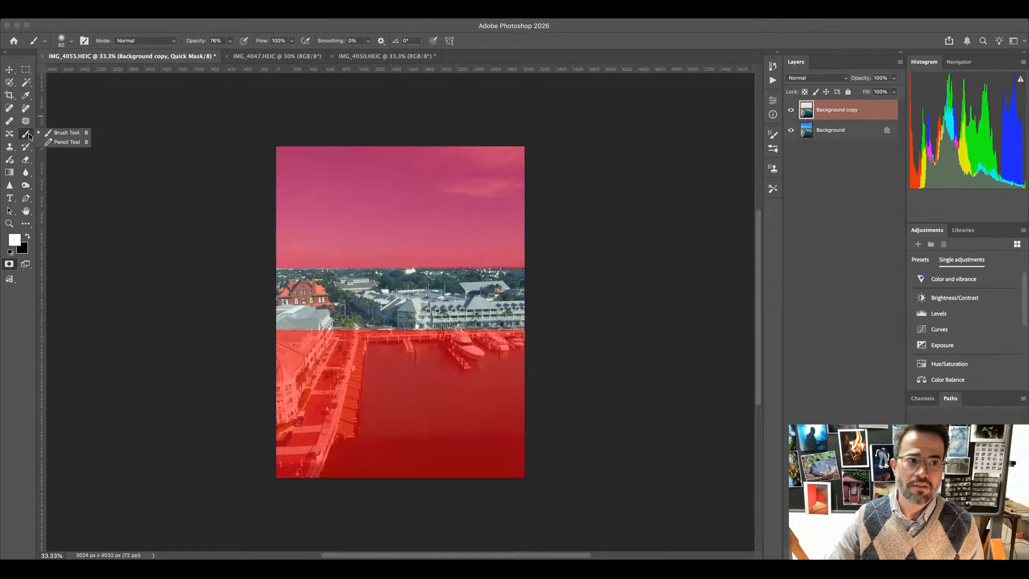
pyautogui.click(64, 134)
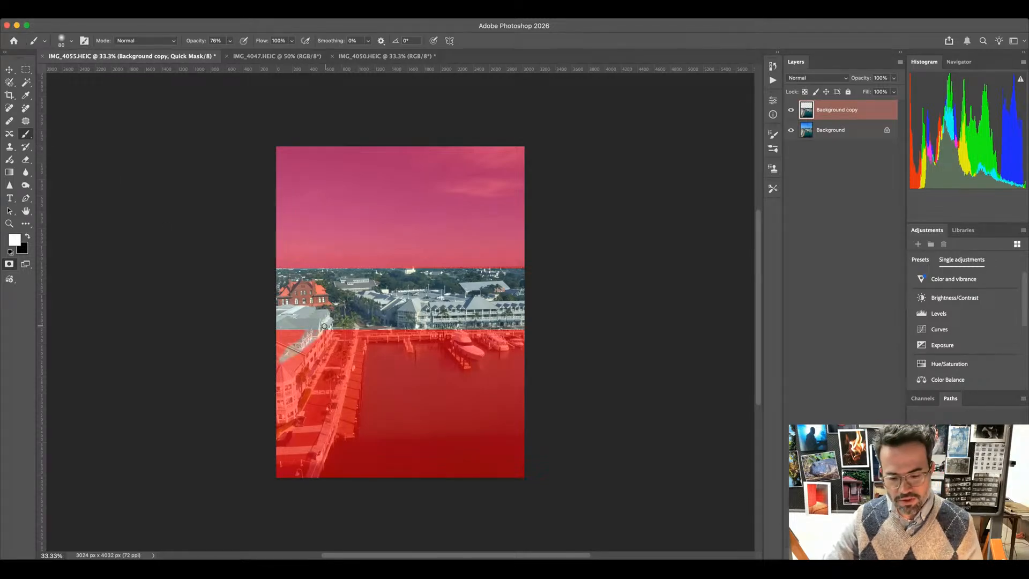
pyautogui.press(']')
pyautogui.press(']')
pyautogui.press(']')
pyautogui.press(']')
pyautogui.press(']')
pyautogui.moveTo(326, 323)
pyautogui.mouseDown()
pyautogui.moveTo(280, 370)
pyautogui.moveTo(319, 319)
pyautogui.moveTo(304, 345)
pyautogui.moveTo(309, 330)
pyautogui.moveTo(280, 349)
pyautogui.moveTo(309, 309)
pyautogui.moveTo(278, 324)
pyautogui.mouseUp()
pyautogui.moveTo(196, 44); pyautogui.dragTo(321, 42)
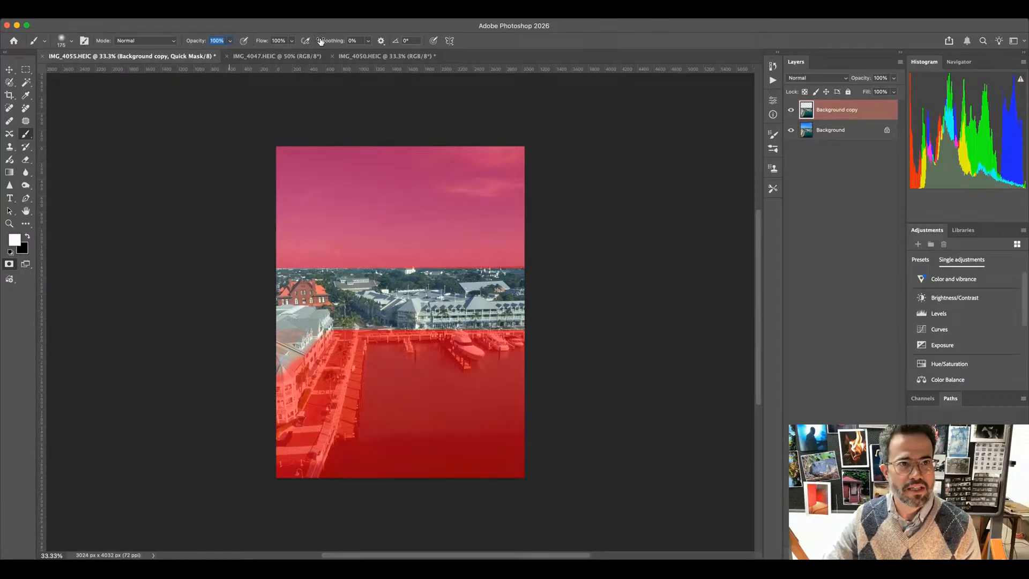
# Add the rest of the white waterfront building to the selection with a brush of up to 400 px and exit Quick Mask mode
pyautogui.press(']')
pyautogui.press(']')
pyautogui.press(']')
pyautogui.press(']')
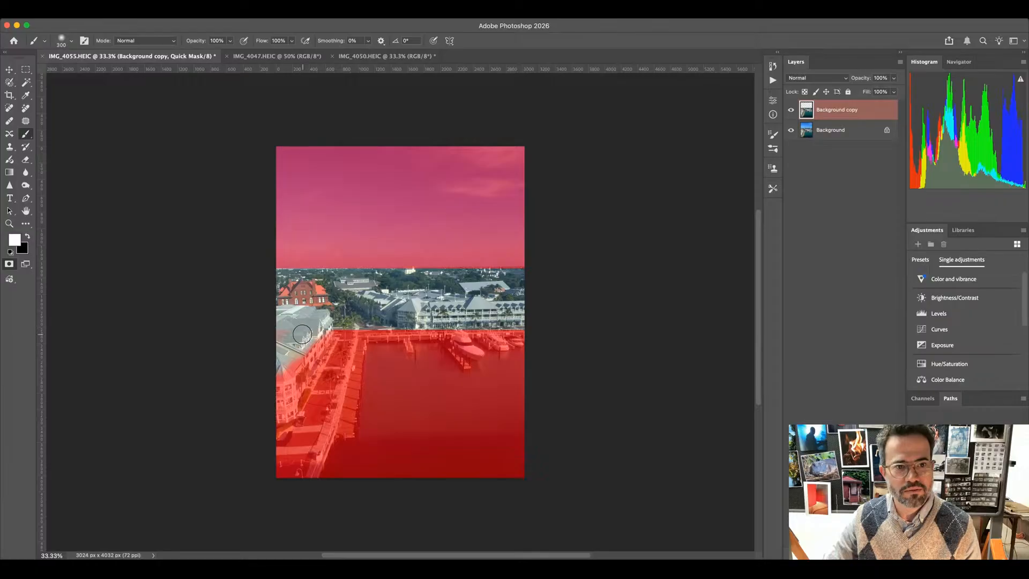
pyautogui.moveTo(325, 328)
pyautogui.mouseDown()
pyautogui.moveTo(298, 393)
pyautogui.moveTo(276, 405)
pyautogui.moveTo(284, 369)
pyautogui.moveTo(341, 320)
pyautogui.mouseUp()
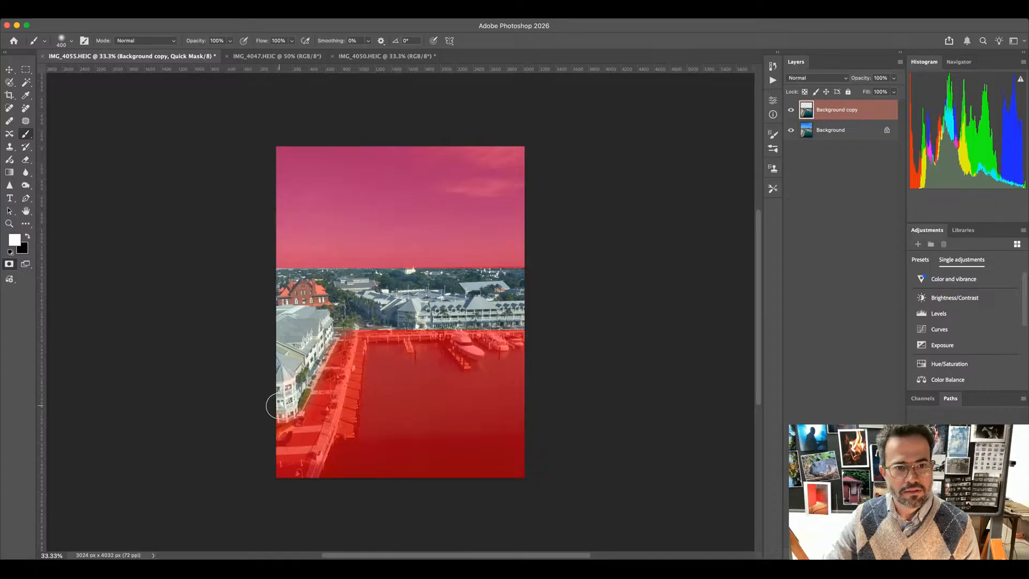
pyautogui.click(9, 264)
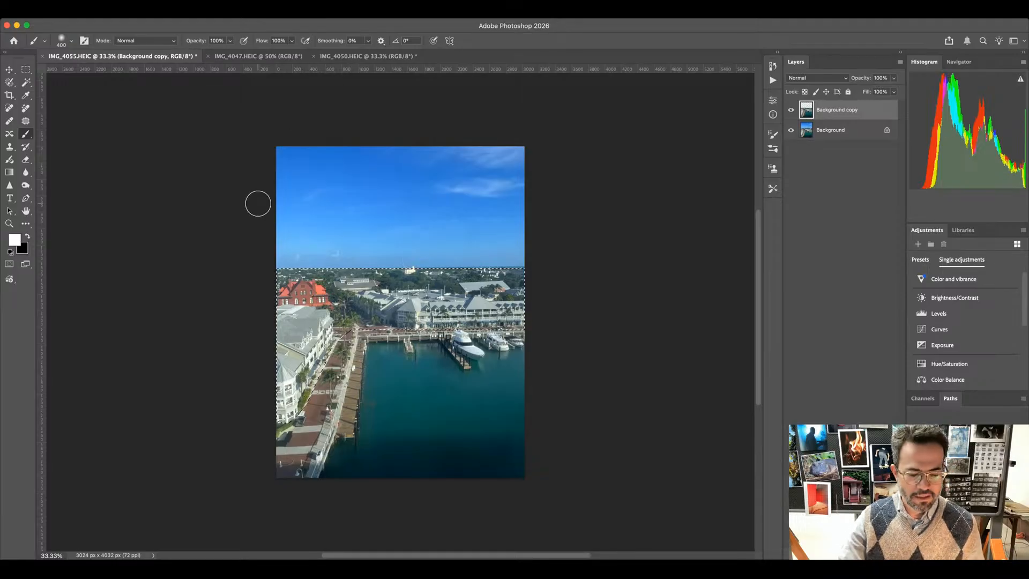
# Shift the colors of the selected buildings on Background copy, turning the red building purple and the trees green and red
pyautogui.press('i')
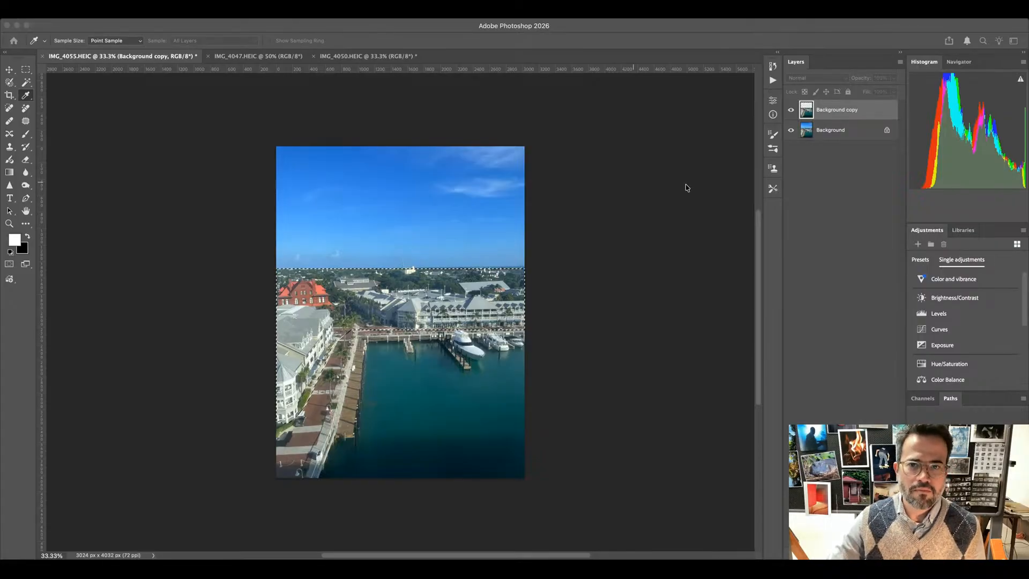
pyautogui.press('b')
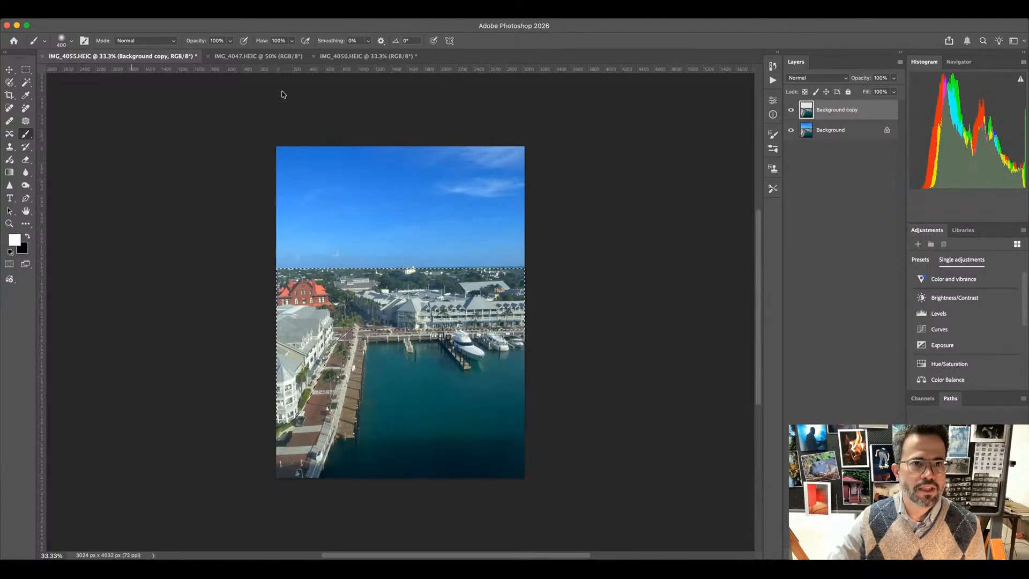
pyautogui.press('i')
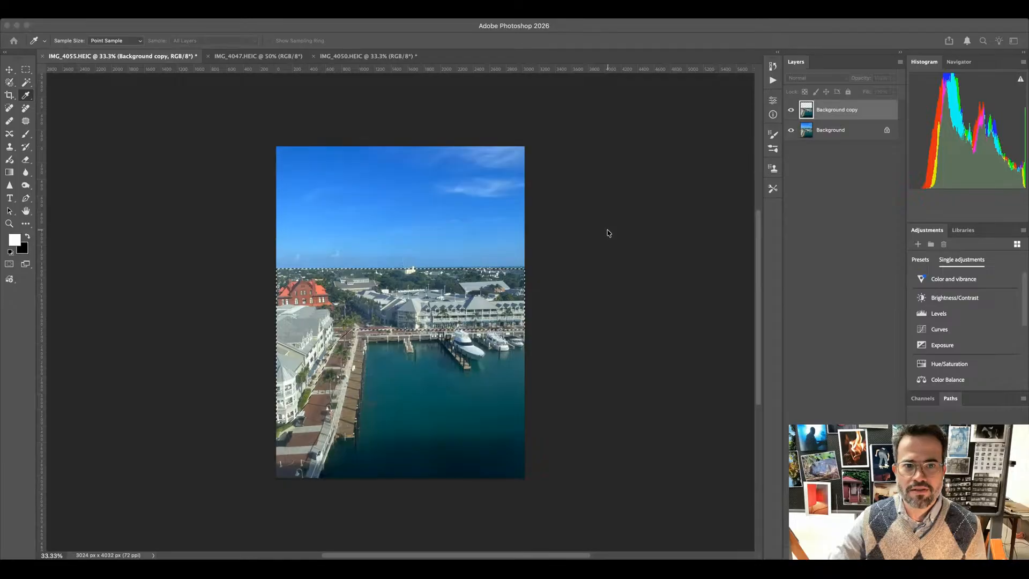
pyautogui.moveTo(608, 234); pyautogui.dragTo(575, 234)
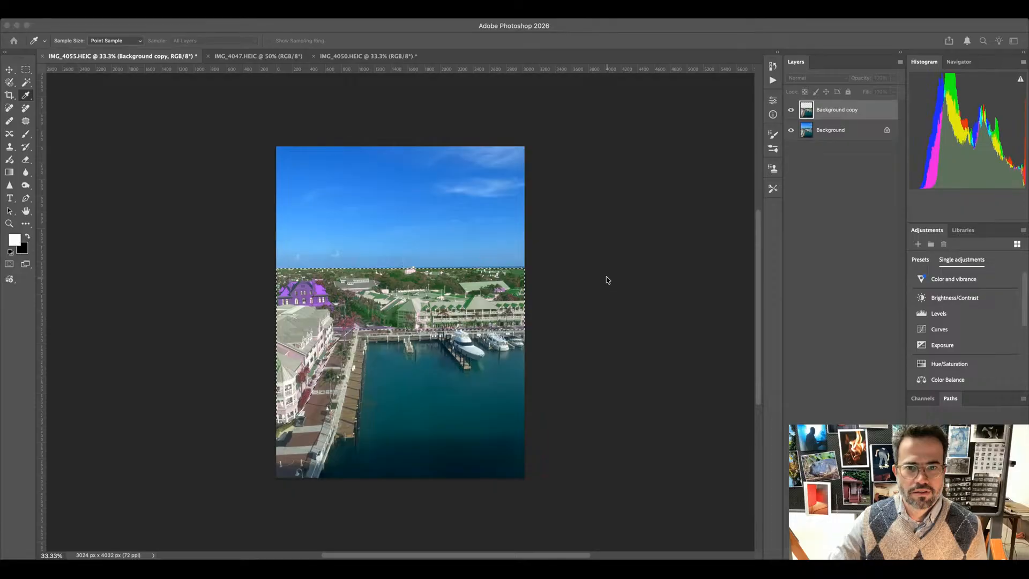
pyautogui.moveTo(606, 276); pyautogui.dragTo(601, 275)
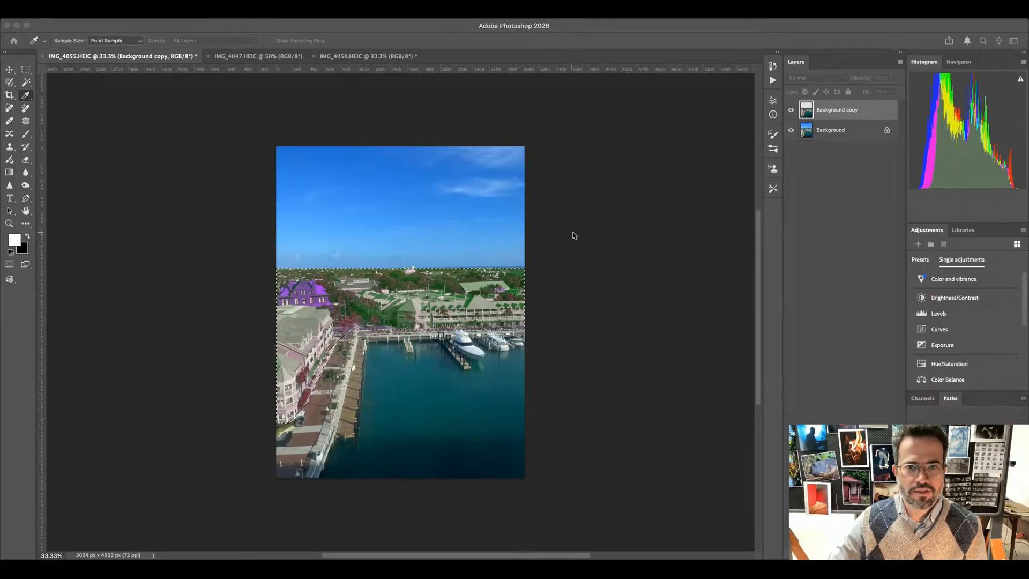
pyautogui.moveTo(575, 233); pyautogui.dragTo(605, 278)
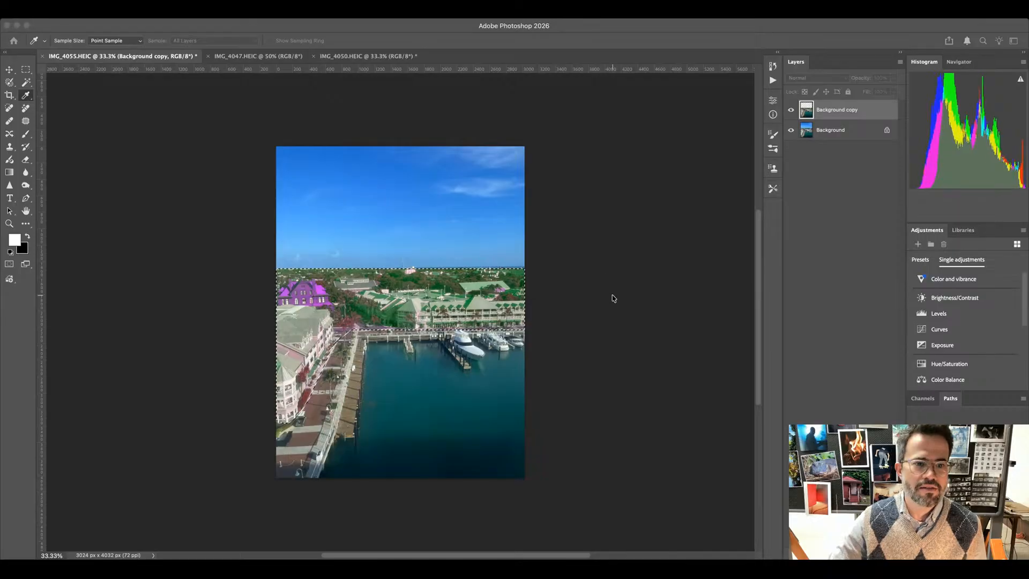
# Toggle the adjustment preview to compare the original and shifted colors, and apply the color change
pyautogui.click(702, 282)
pyautogui.click(702, 281)
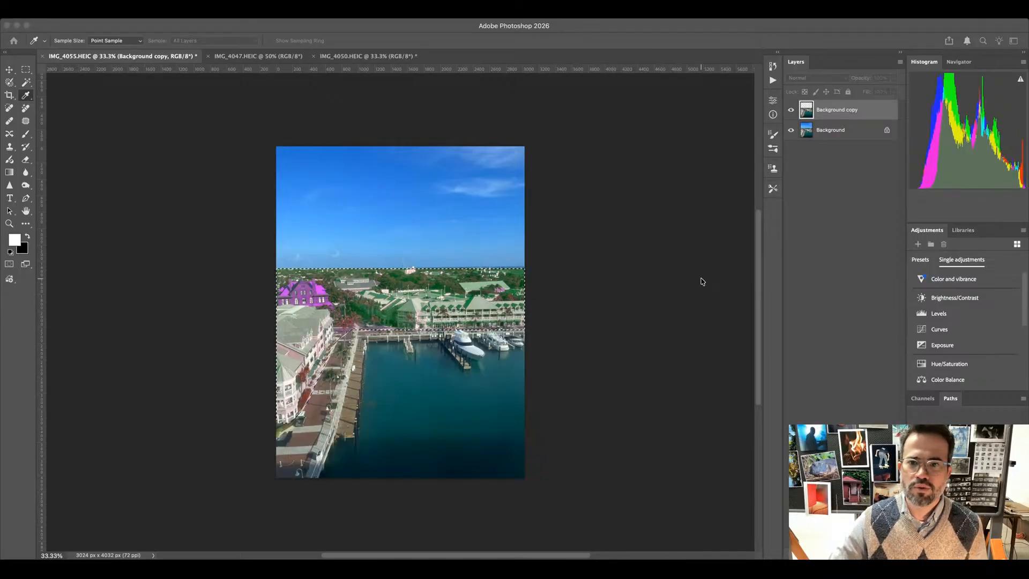
pyautogui.click(702, 281)
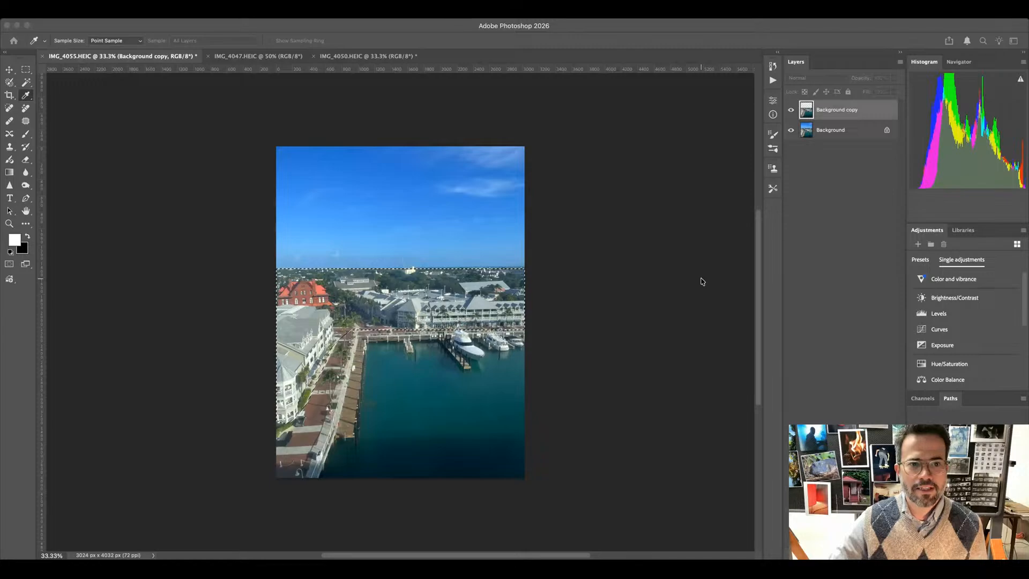
pyautogui.click(703, 281)
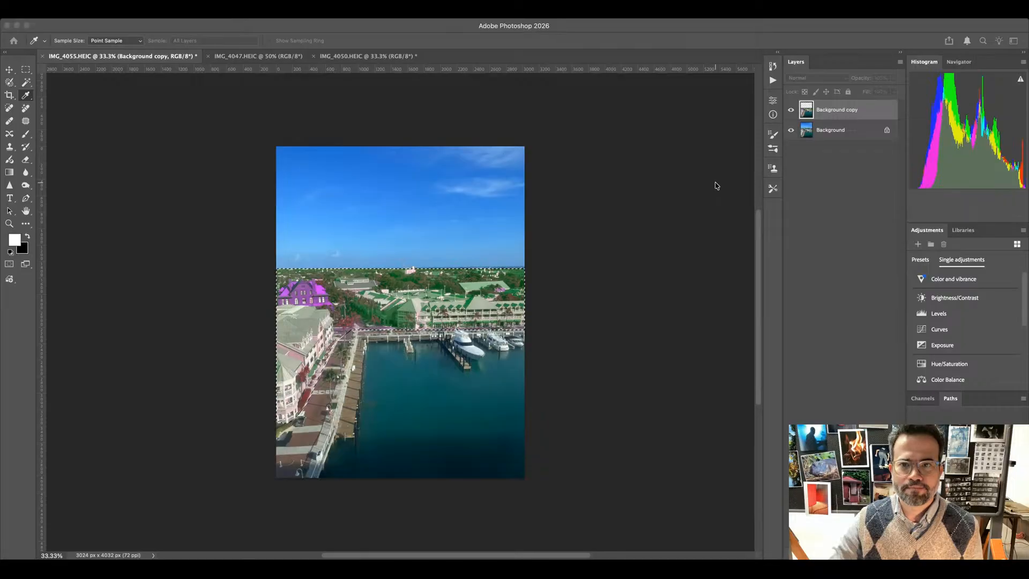
pyautogui.press('b')
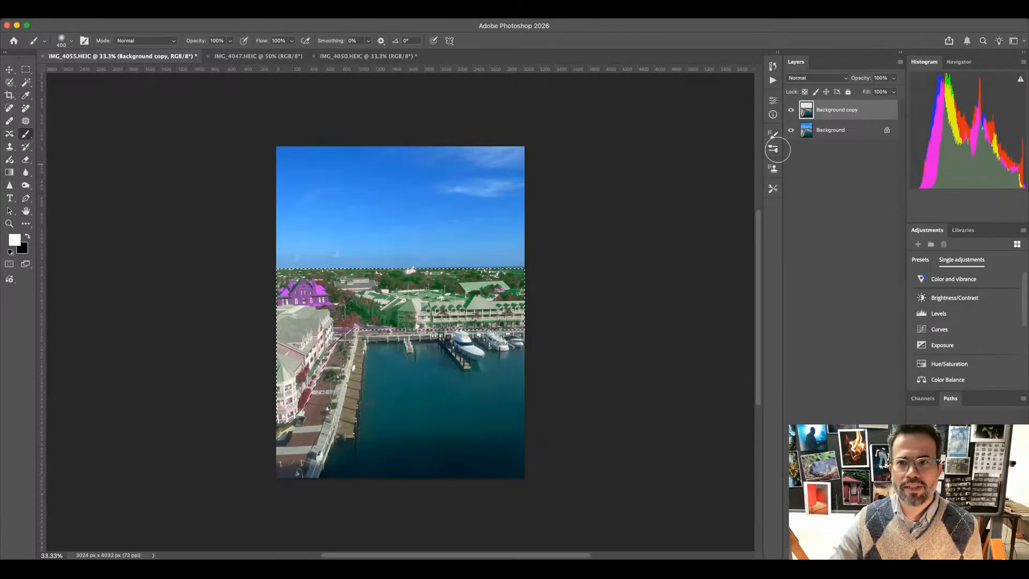
# Set the Background copy layer's blend mode to Overlay and copy the selected area to a new layer
pyautogui.click(847, 79)
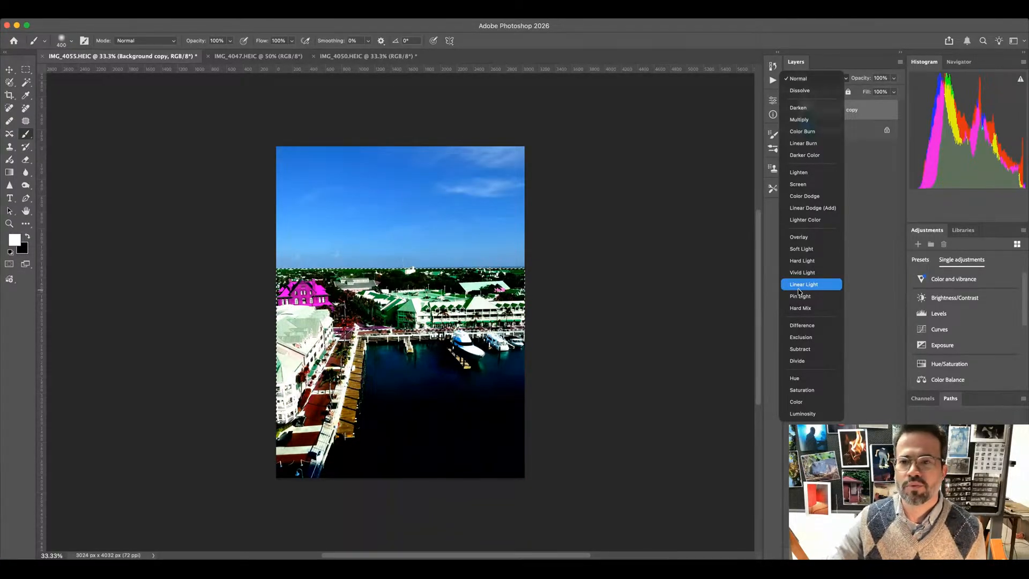
pyautogui.click(798, 238)
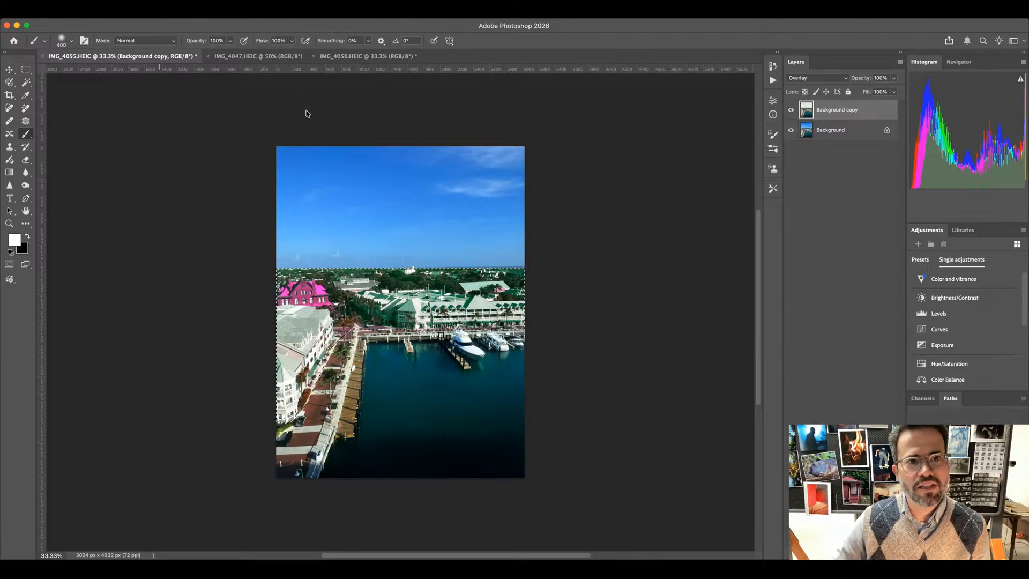
pyautogui.press('super+j')
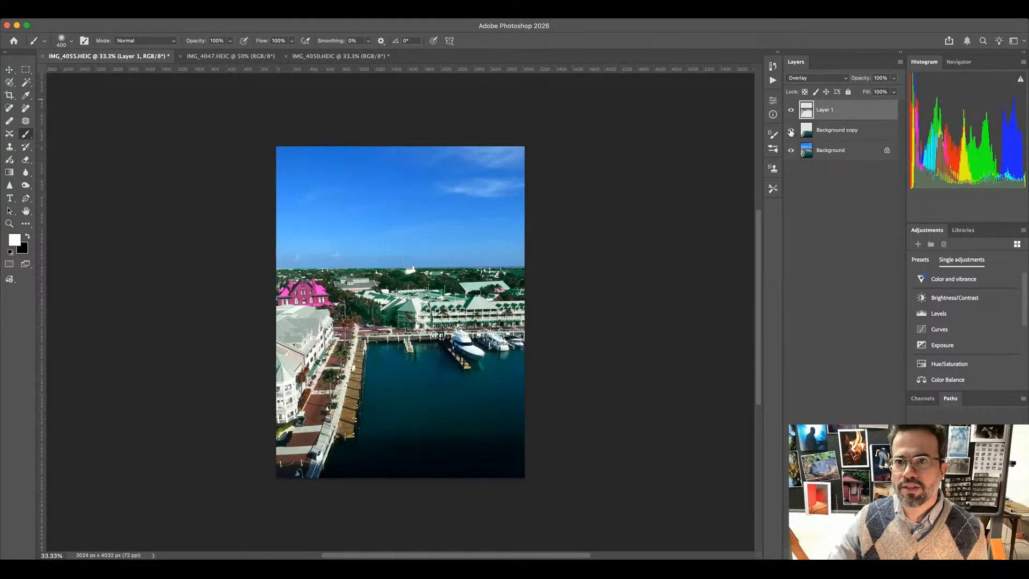
# Hide Background copy and Background to isolate Layer 1, and examine its hard and feathered edges near the white building
pyautogui.moveTo(791, 129); pyautogui.dragTo(791, 152)
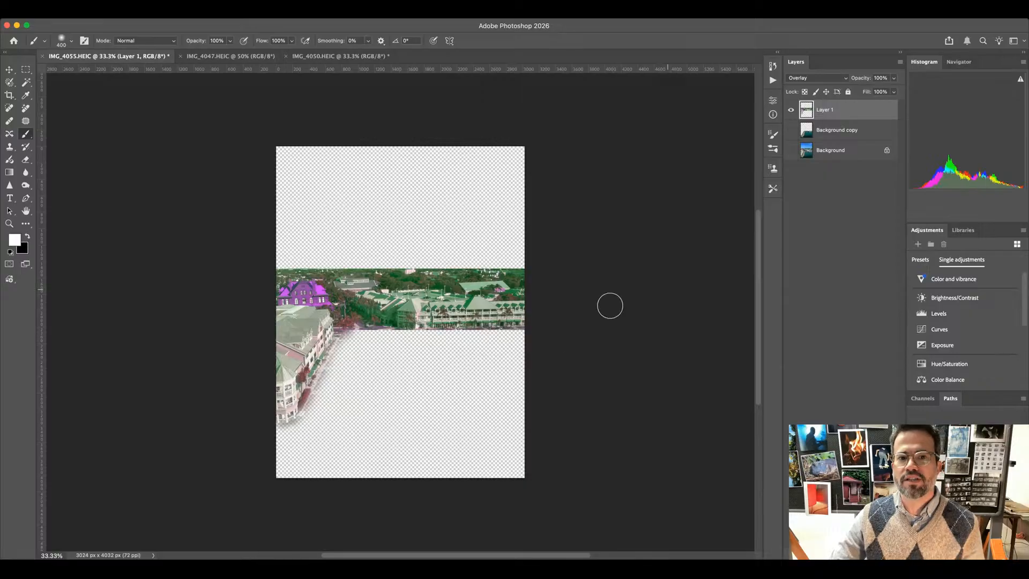
pyautogui.press('z')
pyautogui.press('b')
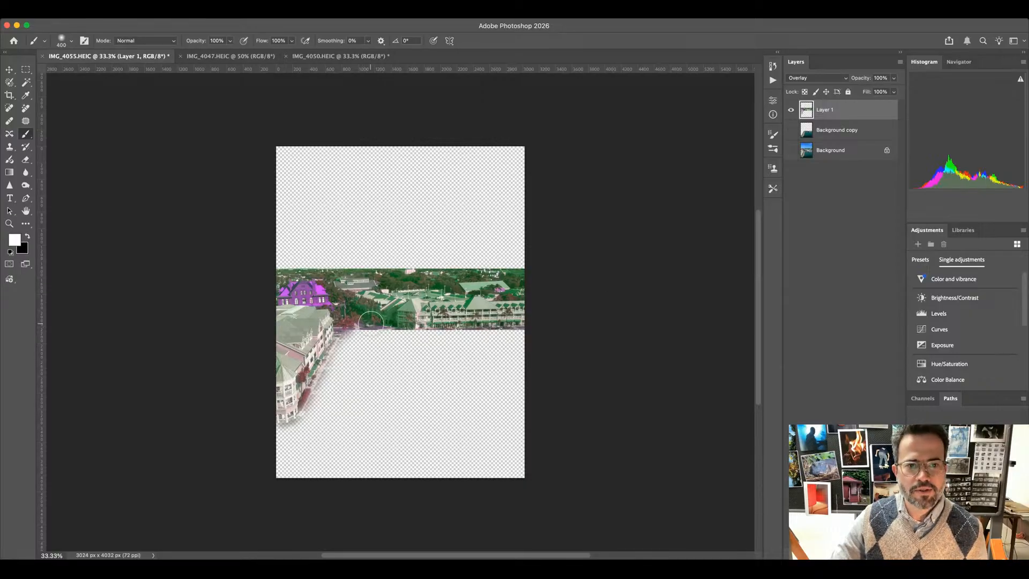
pyautogui.click(374, 328)
pyautogui.press('super+z')
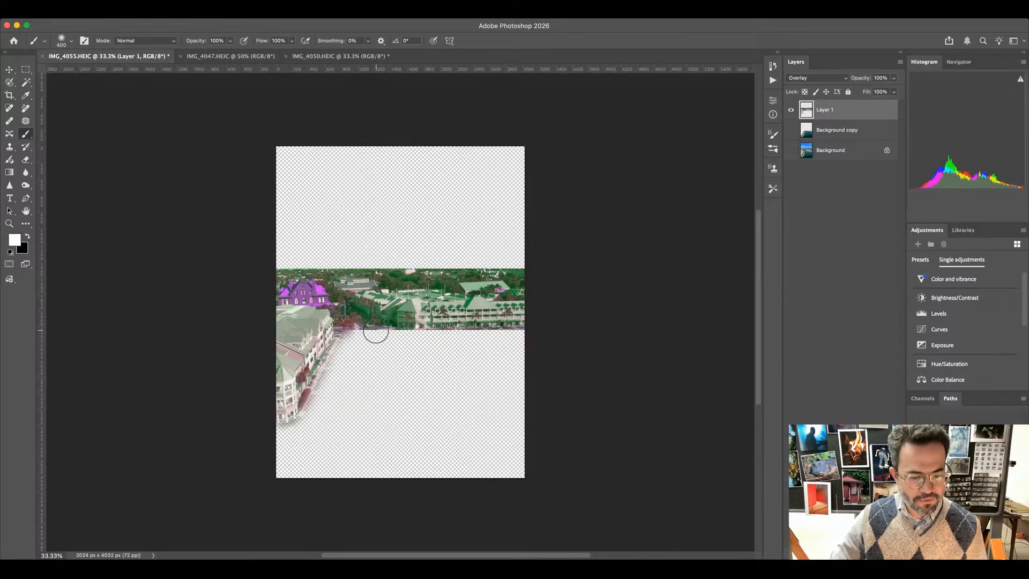
pyautogui.press('z')
pyautogui.moveTo(380, 338); pyautogui.dragTo(447, 403)
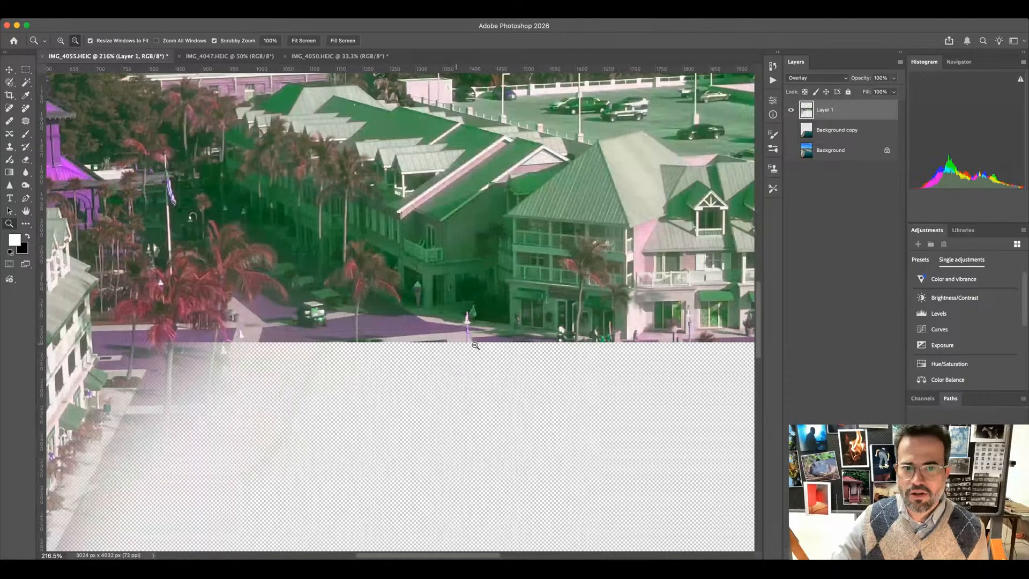
pyautogui.moveTo(237, 399); pyautogui.dragTo(500, 189)
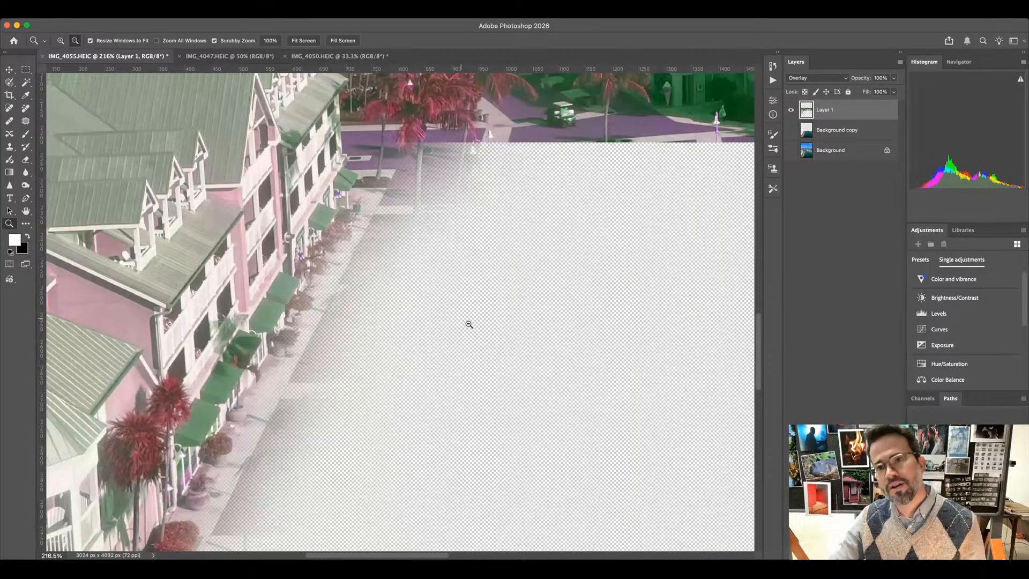
# Toggle Layer 1's visibility off and on to check its feathered edge against transparency, and view the whole image again
pyautogui.click(791, 111)
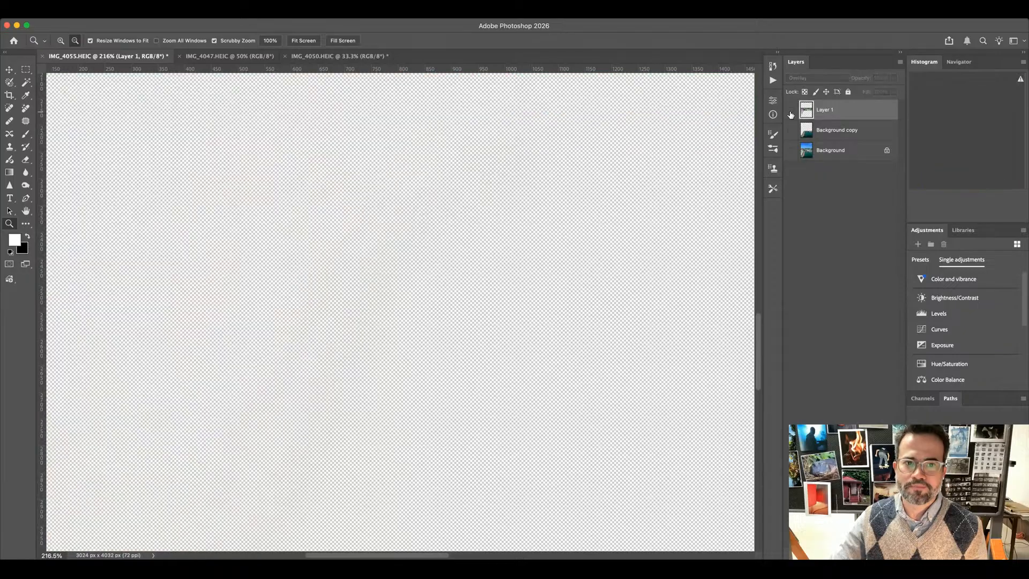
pyautogui.click(792, 111)
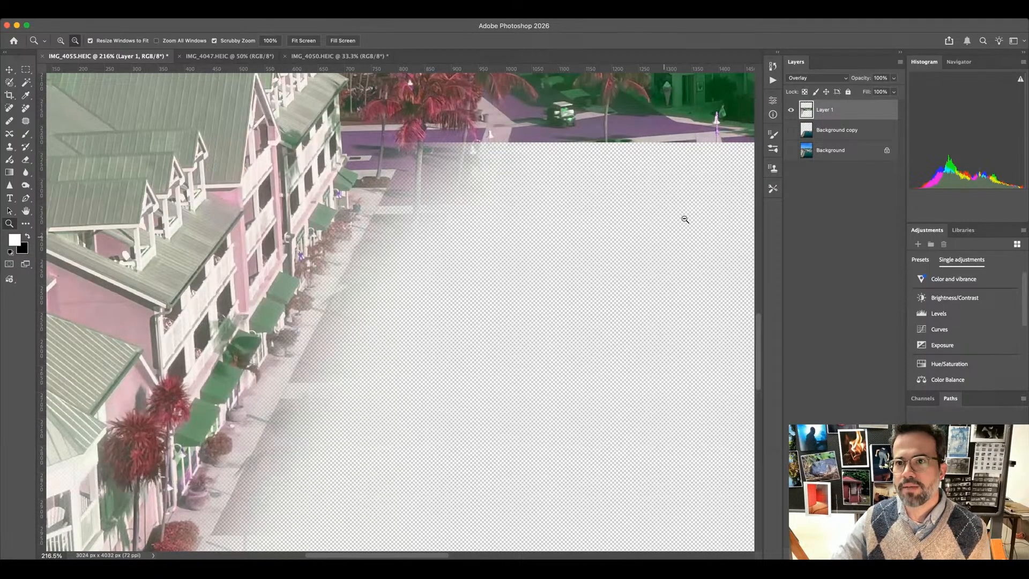
pyautogui.click(499, 229)
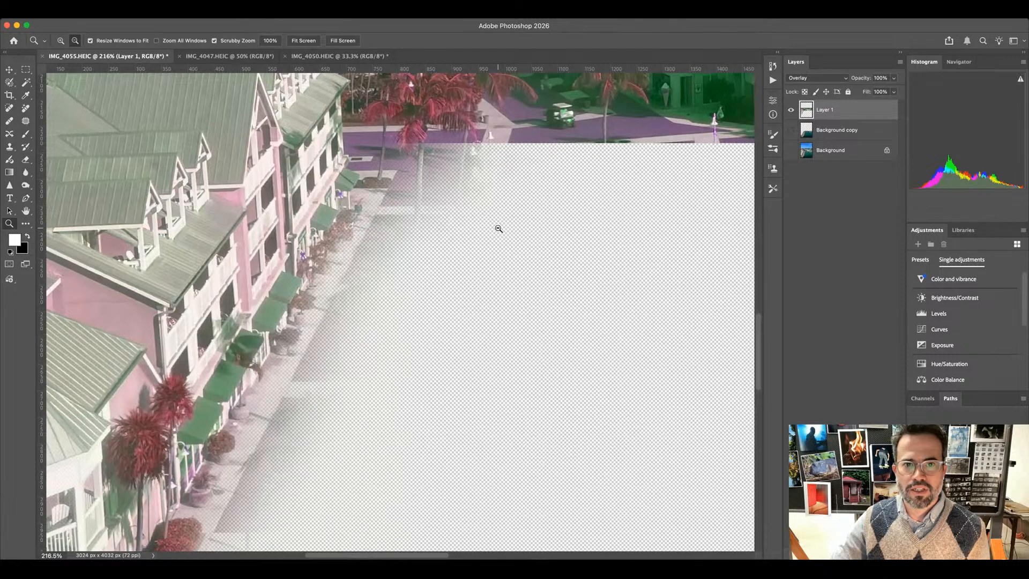
pyautogui.click(507, 229)
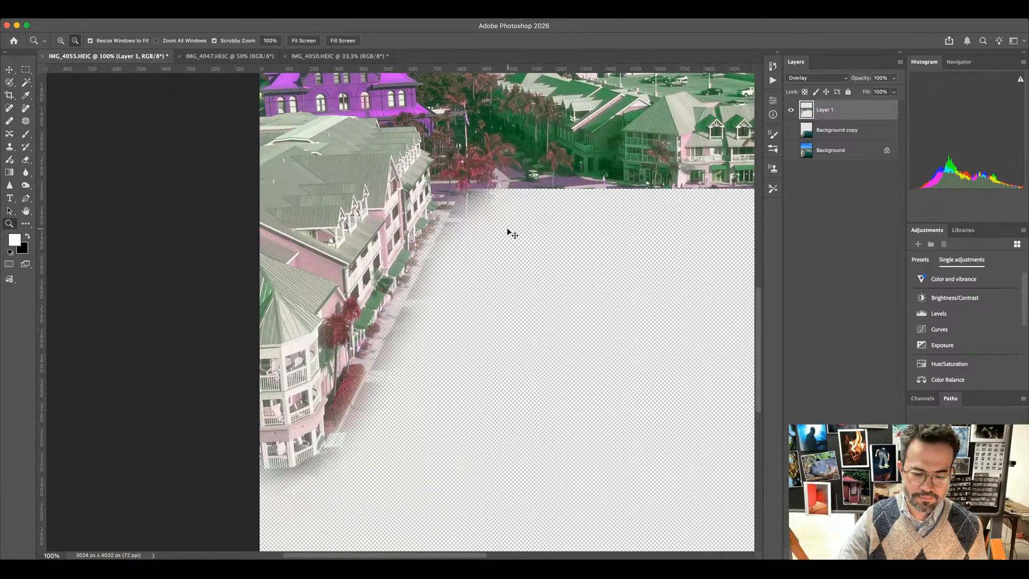
pyautogui.press('super+0')
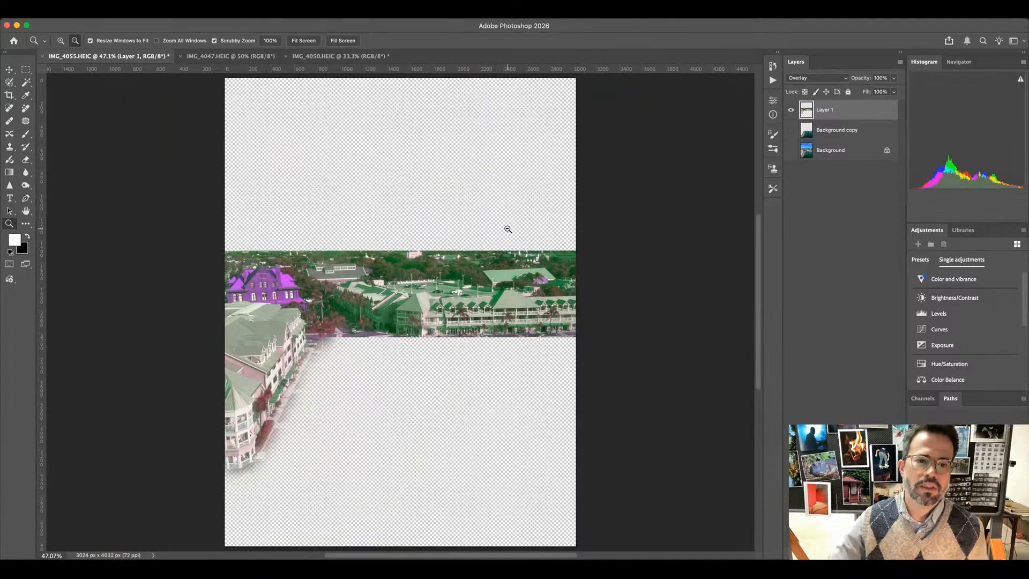
# Show the Background layer beneath Layer 1 and leave Background copy hidden after viewing all three layers together
pyautogui.click(791, 130)
pyautogui.click(791, 152)
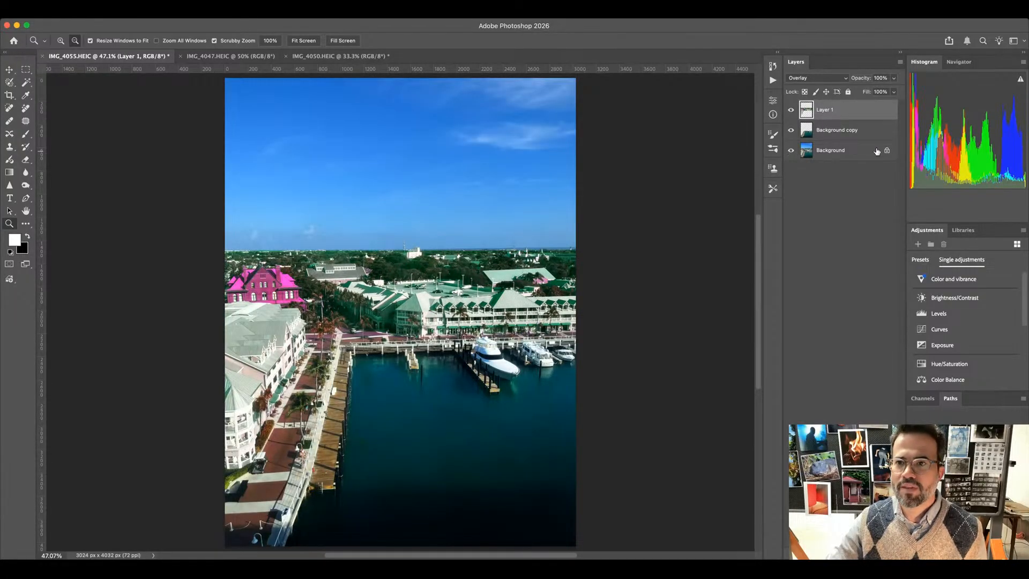
pyautogui.click(792, 131)
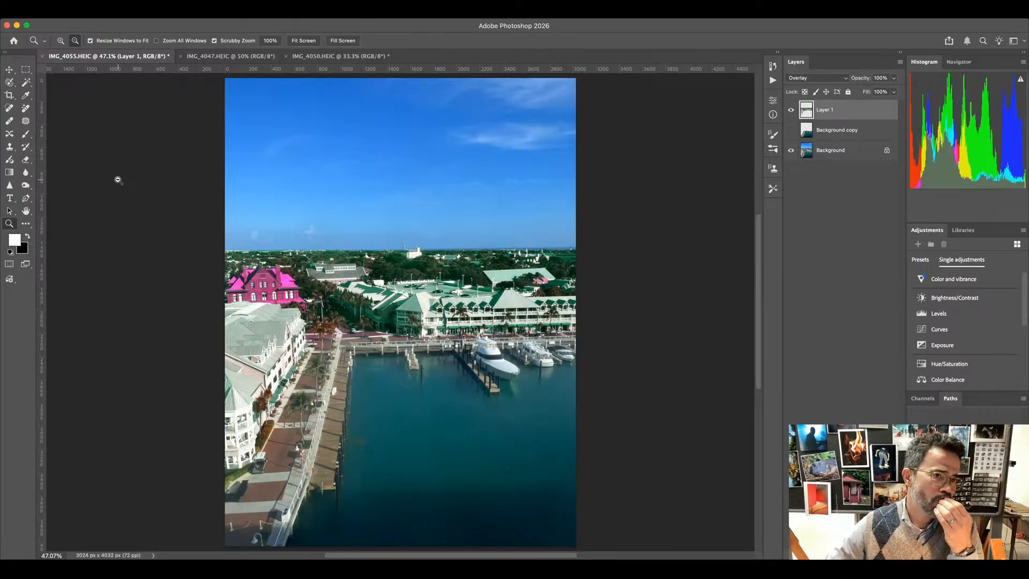
# Start a white Arial Black text layer in the sky and enlarge its placeholder text to 298 pt
pyautogui.click(9, 199)
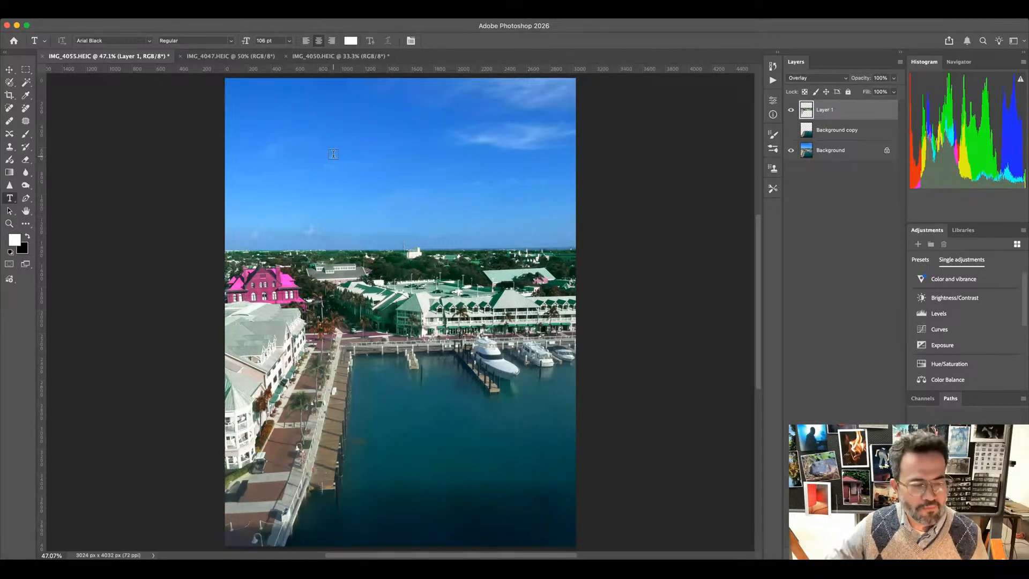
pyautogui.click(315, 160)
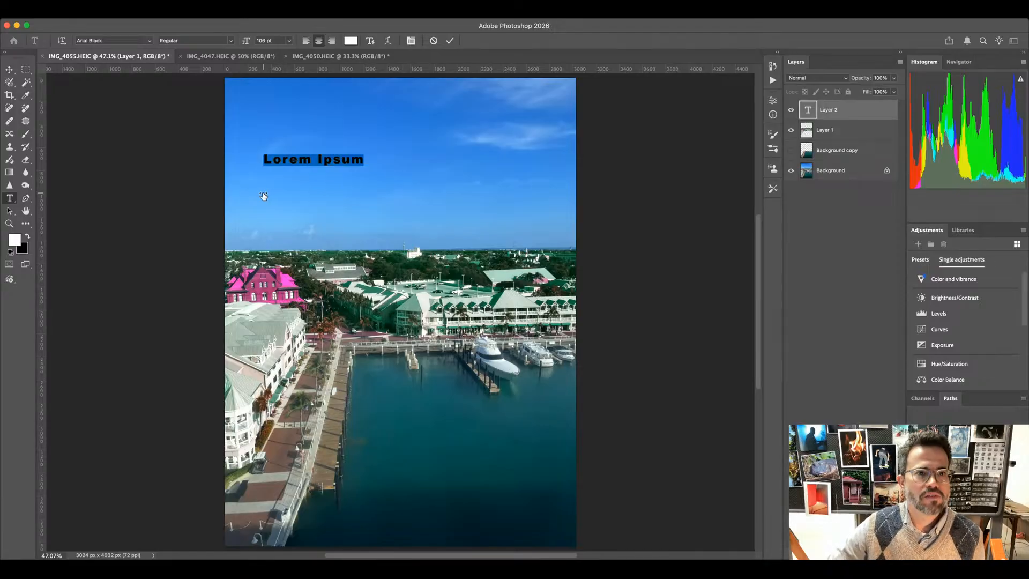
pyautogui.moveTo(264, 196); pyautogui.dragTo(308, 197)
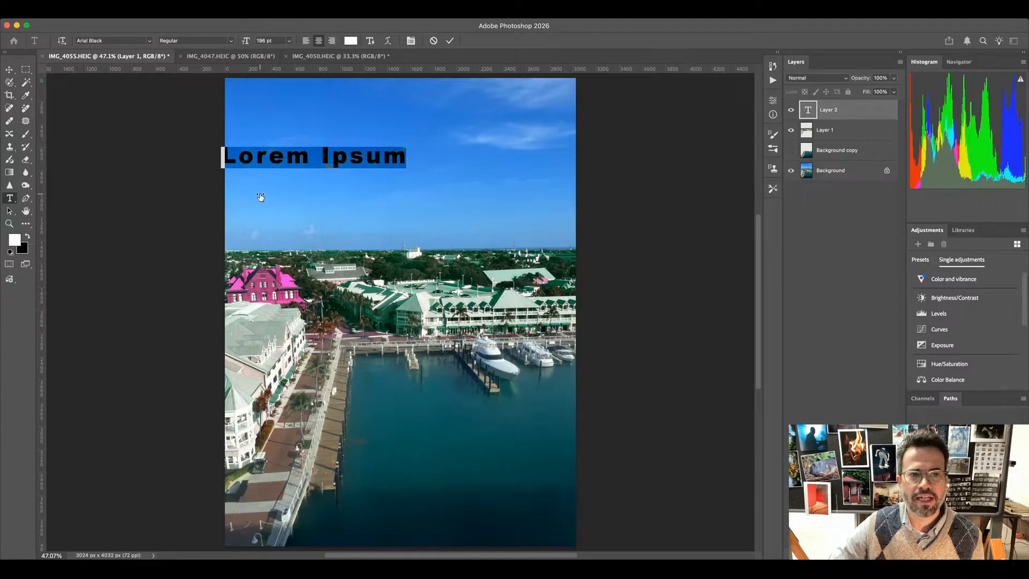
pyautogui.moveTo(261, 198); pyautogui.dragTo(309, 199)
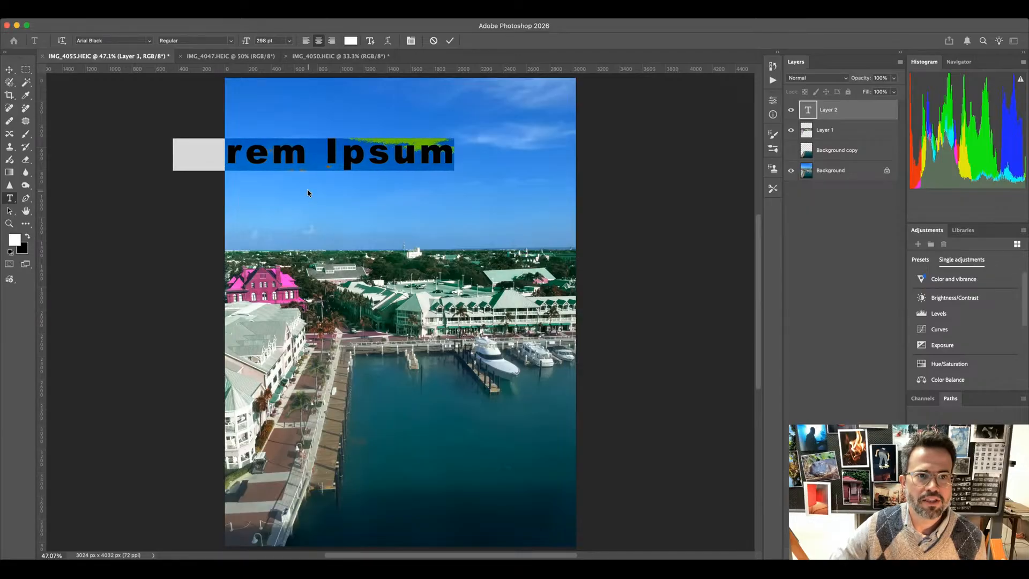
# Replace the placeholder text with "Get lost in" above "Key West." and move the text fully inside the sky
pyautogui.tripleClick(282, 154)
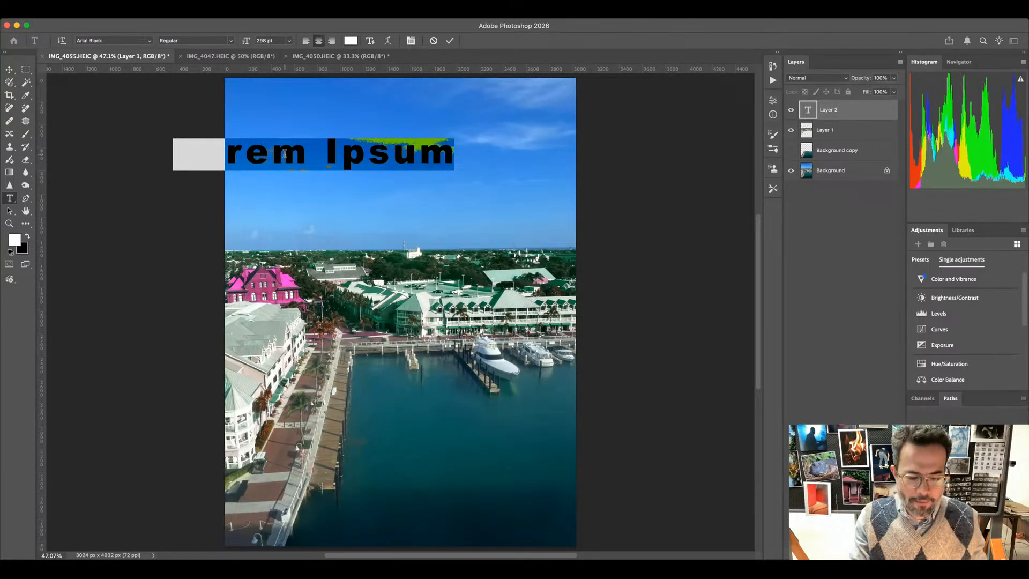
pyautogui.write('Get')
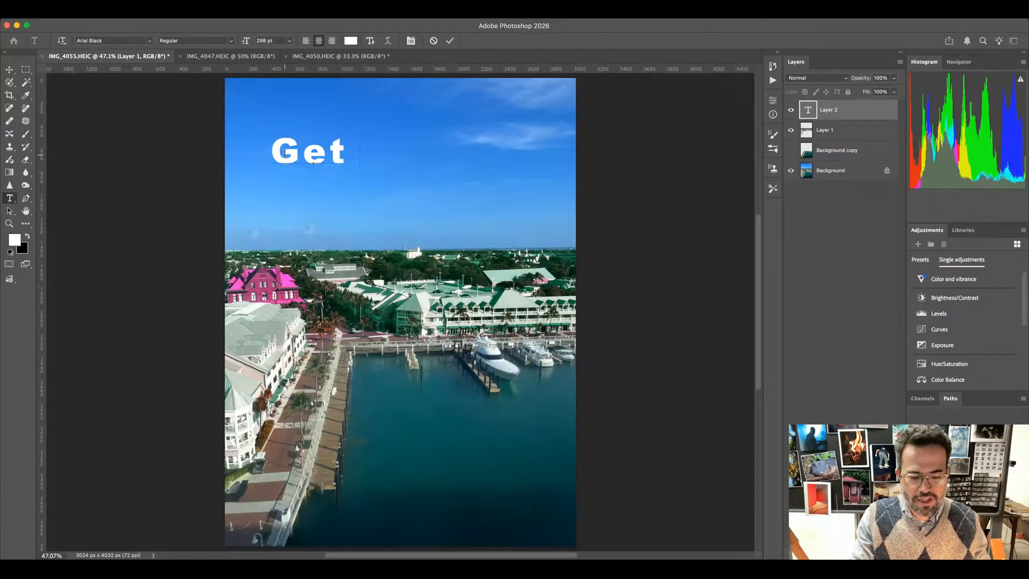
pyautogui.write(' lost')
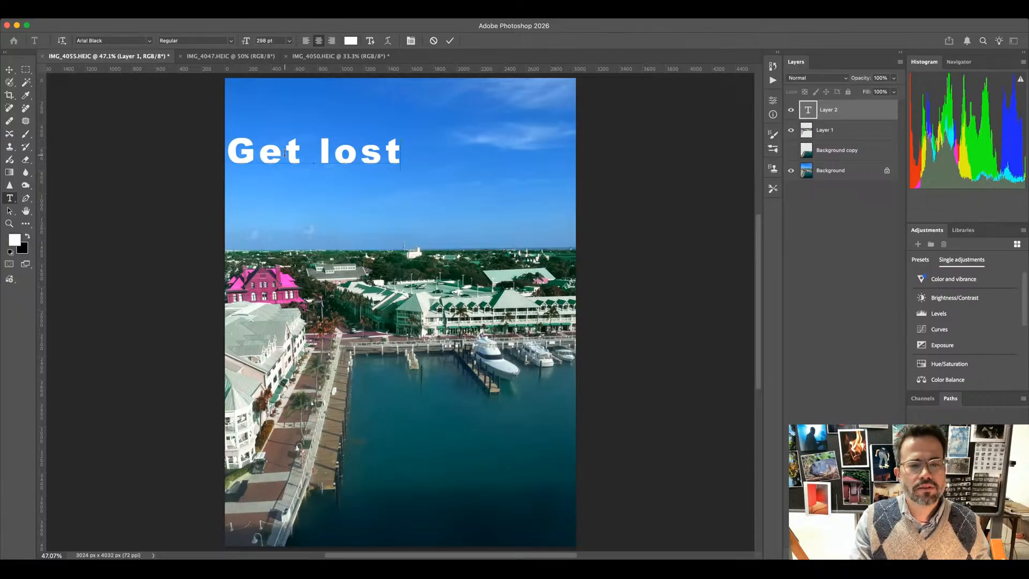
pyautogui.write(' in')
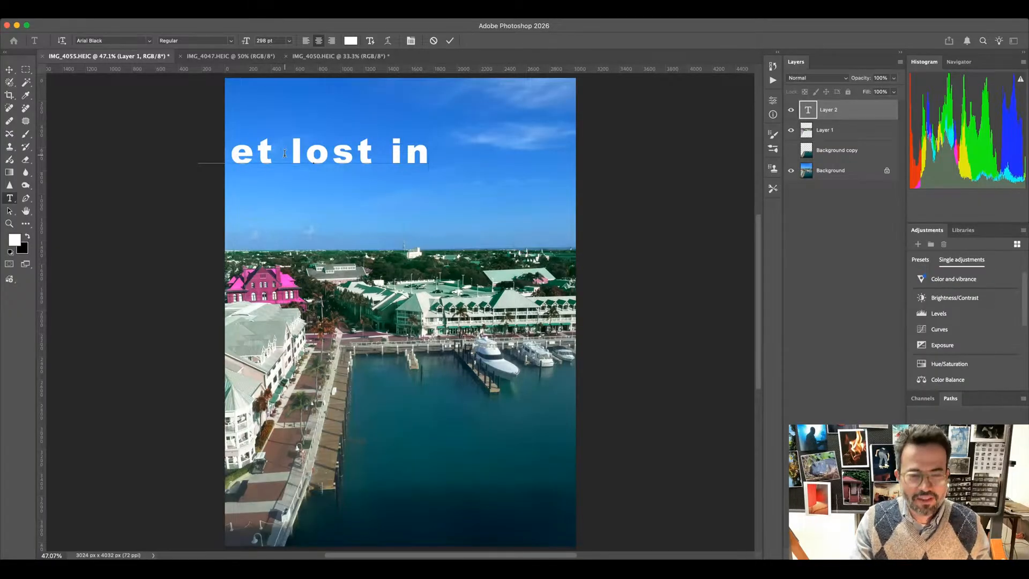
pyautogui.write('Key')
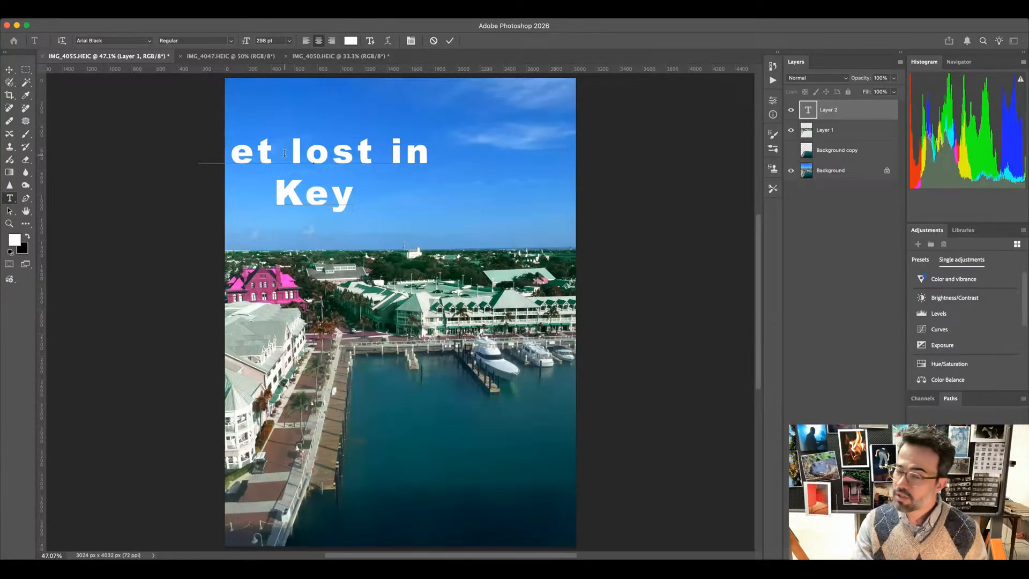
pyautogui.write('West.')
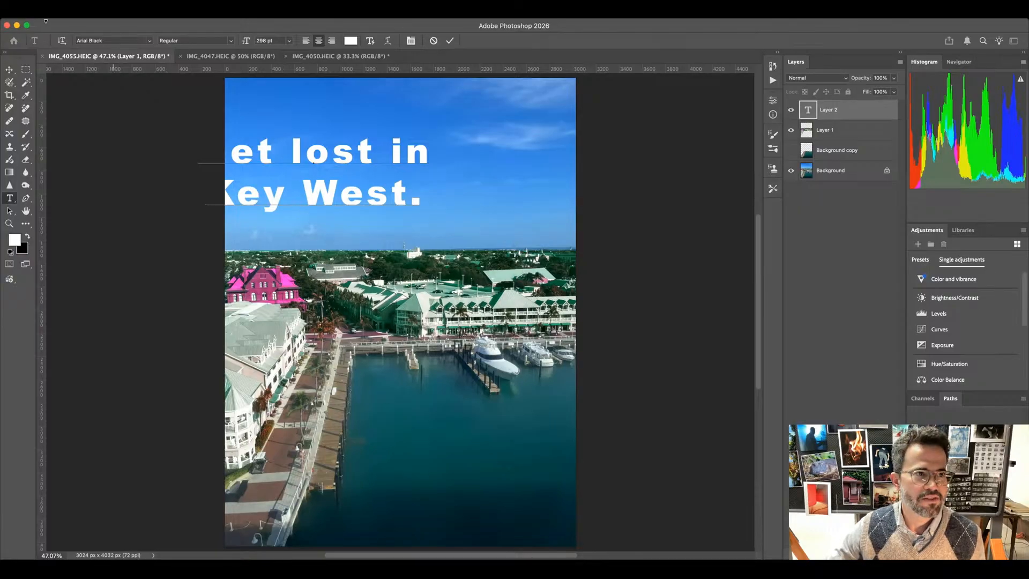
pyautogui.click(9, 70)
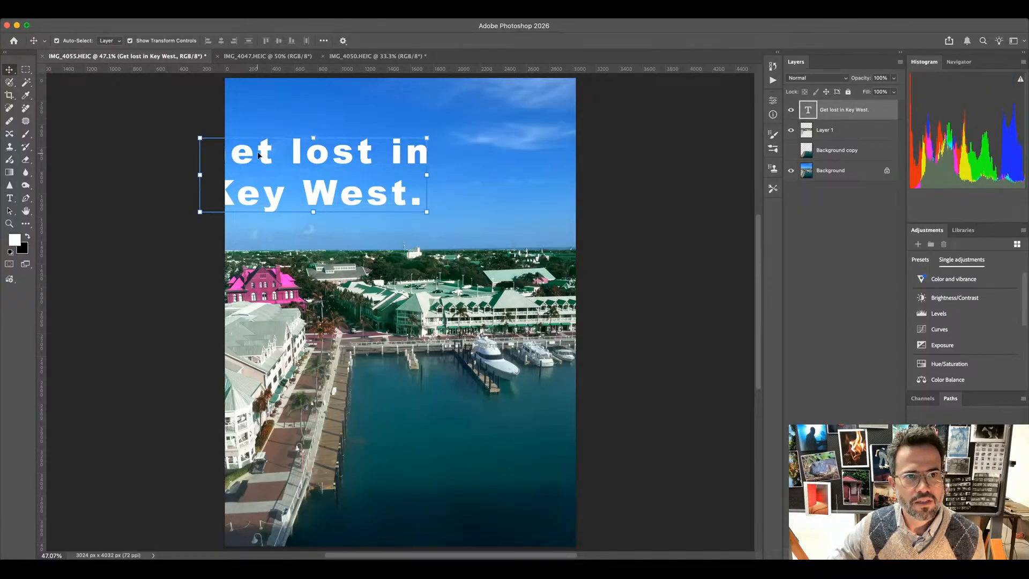
pyautogui.moveTo(264, 149); pyautogui.dragTo(350, 130)
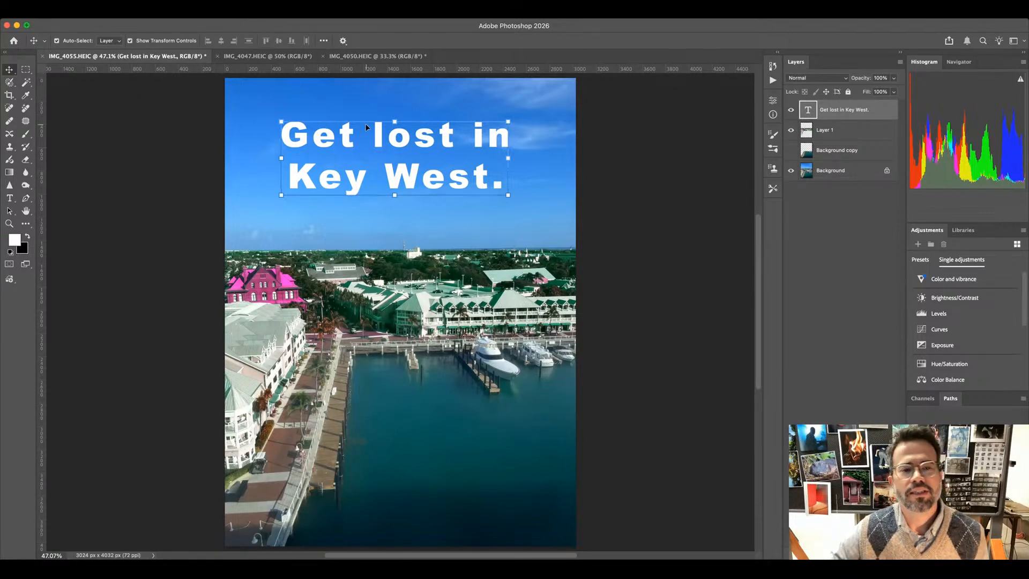
# Put "..." after "Get lost" and rearrange the line breaks so "in Key West." forms the second line
pyautogui.tripleClick(477, 143)
pyautogui.click(479, 148)
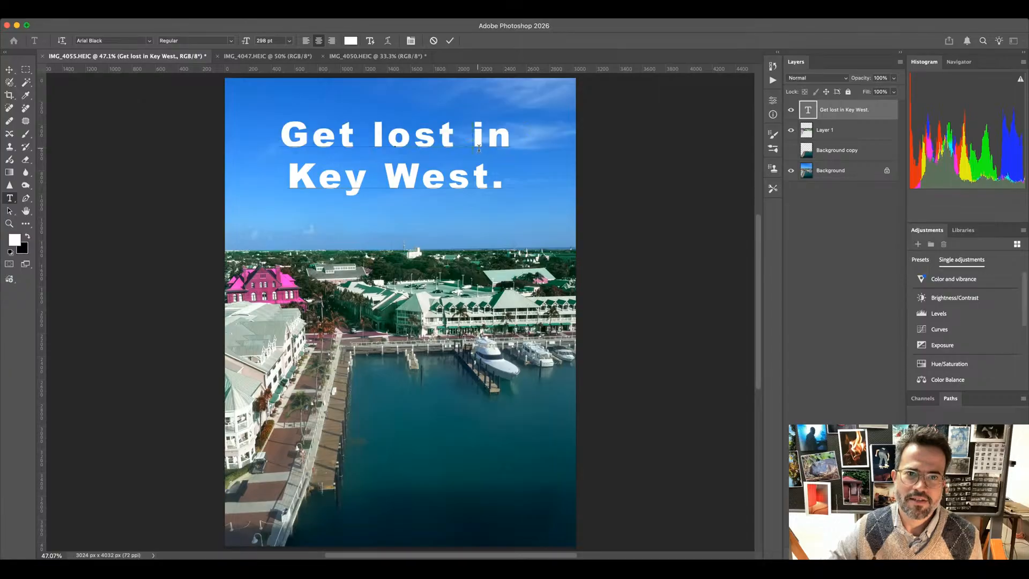
pyautogui.press('BackSpace')
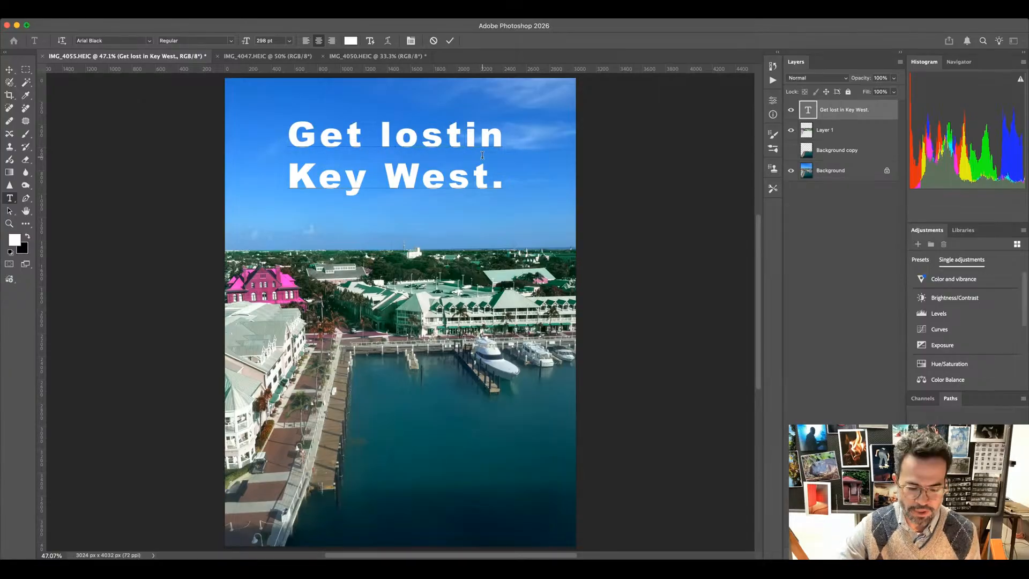
pyautogui.write('..')
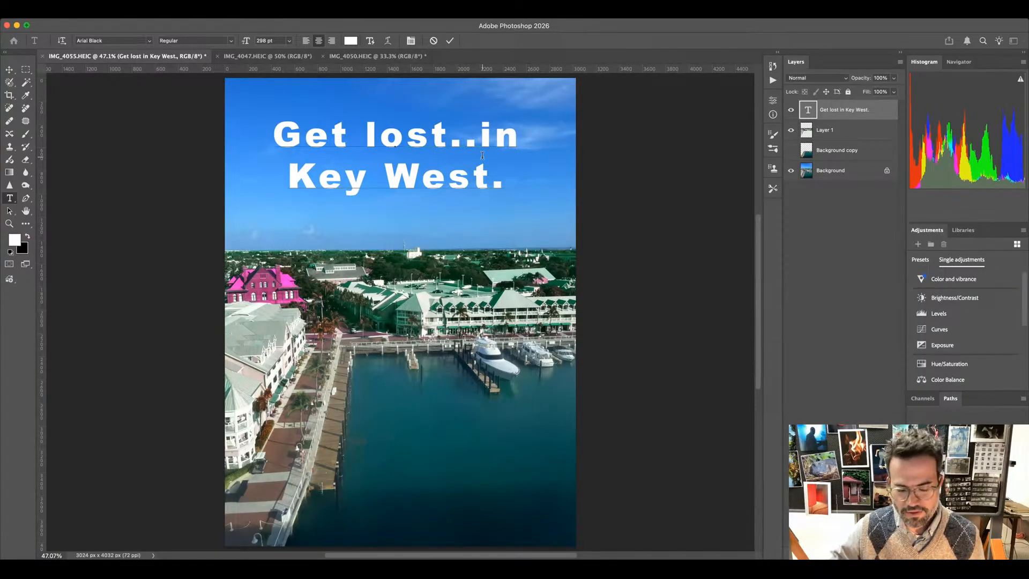
pyautogui.write('.')
pyautogui.press('Return')
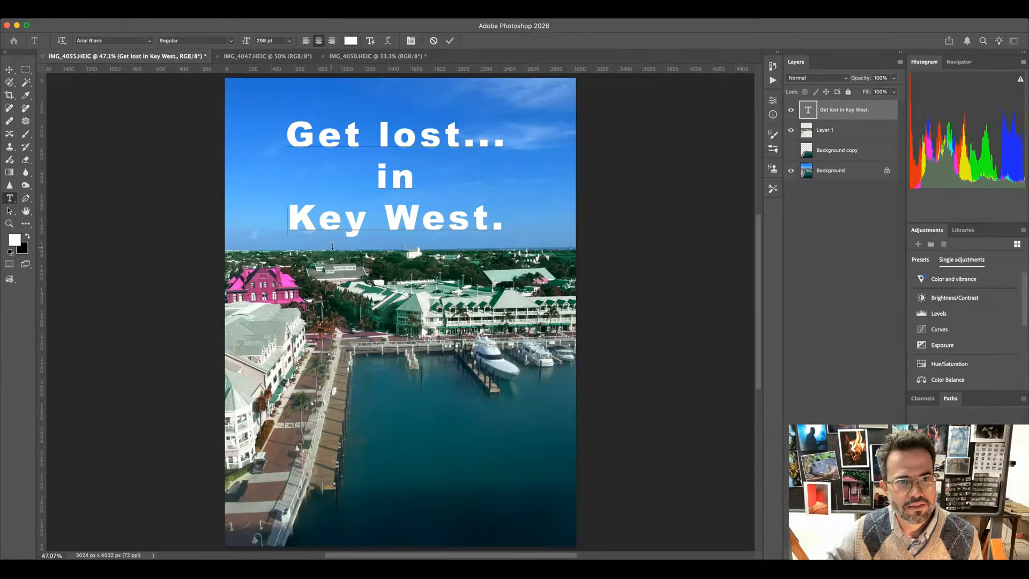
pyautogui.press('BackSpace')
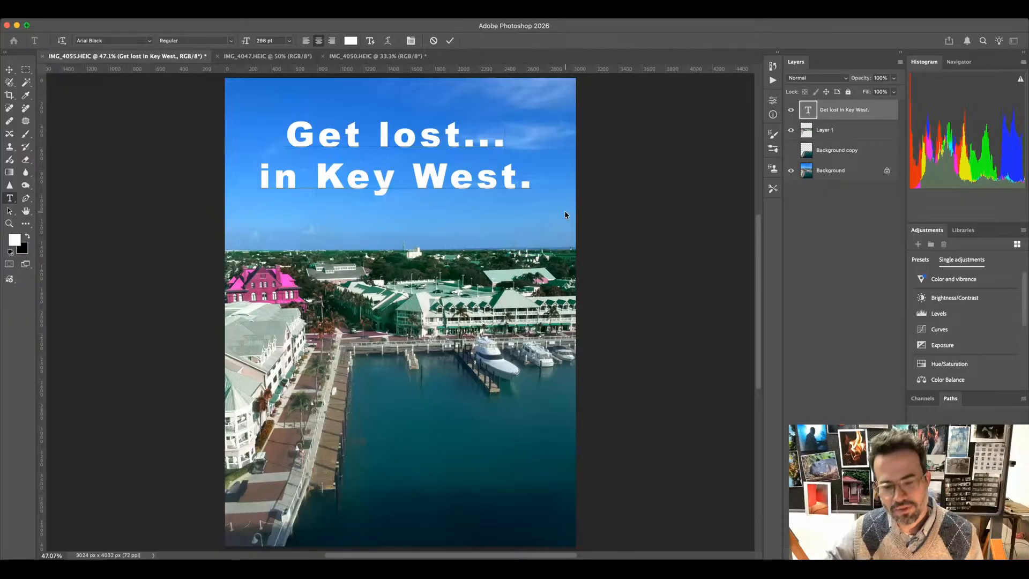
# Insert blank lines between "Get lost..." and "in Key West." so the second phrase sits near the photo's lower edge
pyautogui.press('Return')
pyautogui.press('Return')
pyautogui.press('Return')
pyautogui.press('Return')
pyautogui.press('Return')
pyautogui.press('Return')
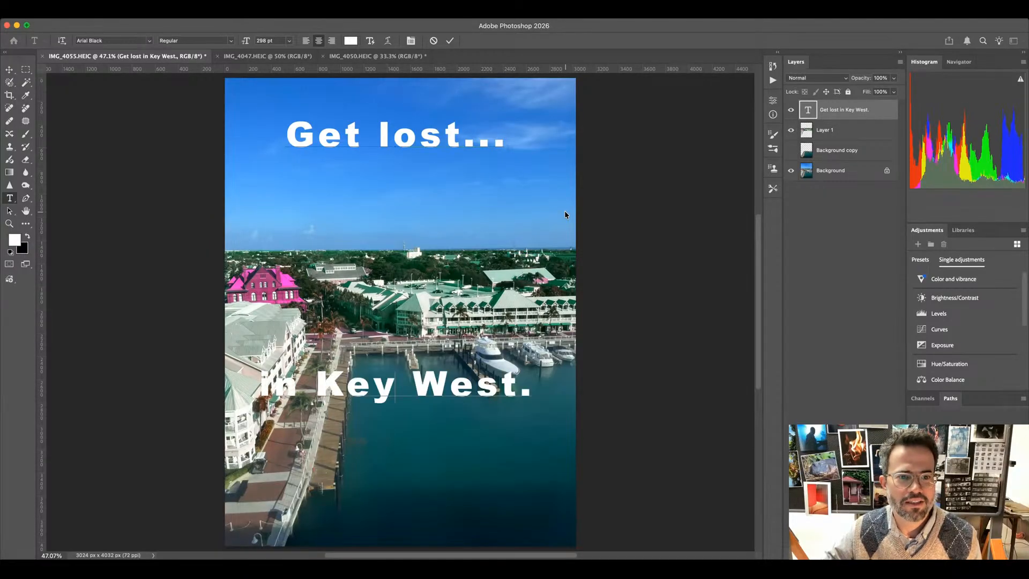
pyautogui.press('Return')
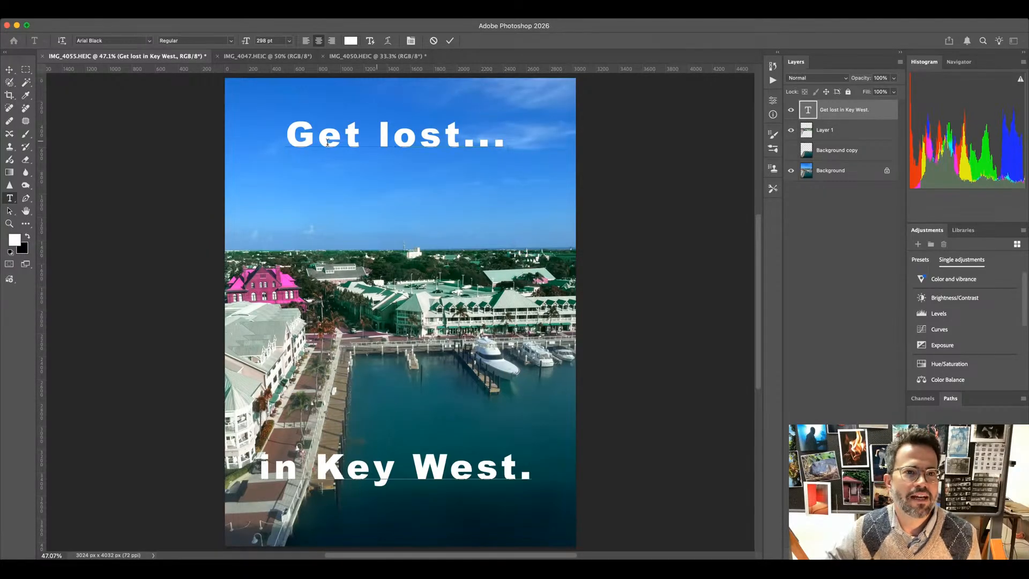
# Shift the text block toward the photo's left edge and indent "in Key West." toward the right edge with leading spaces
pyautogui.click(10, 69)
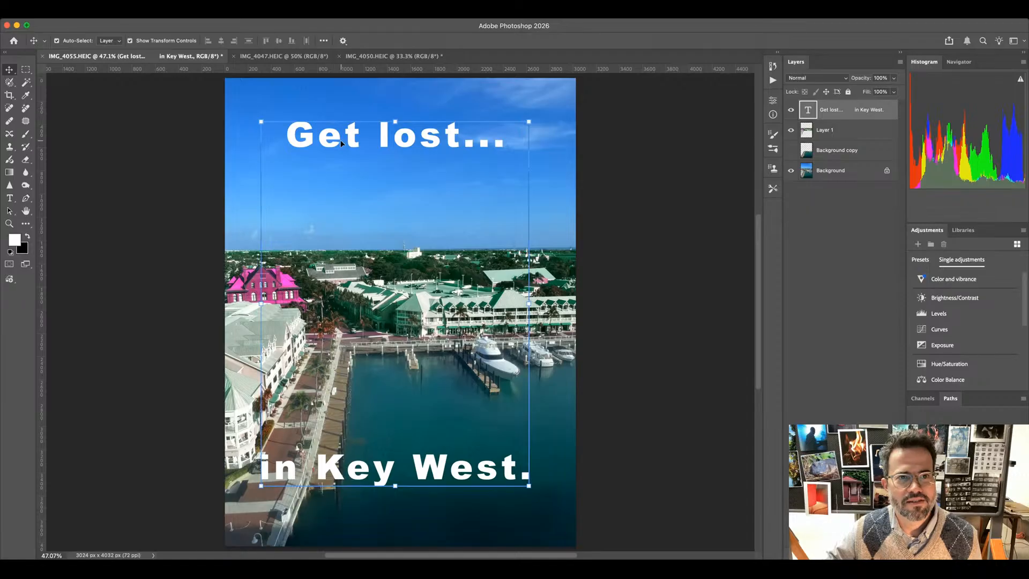
pyautogui.moveTo(340, 140); pyautogui.dragTo(309, 140)
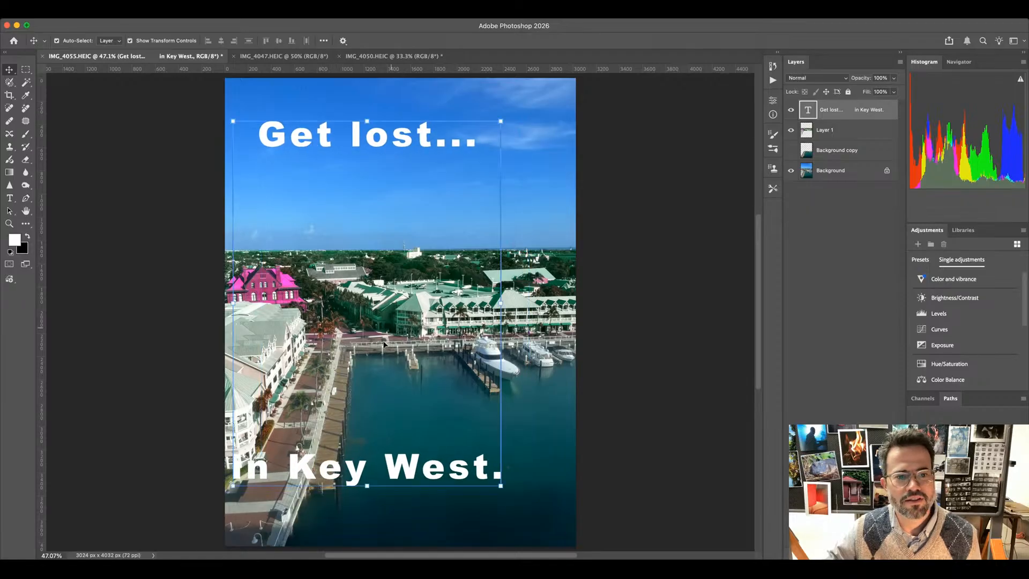
pyautogui.doubleClick(236, 472)
pyautogui.click(236, 472)
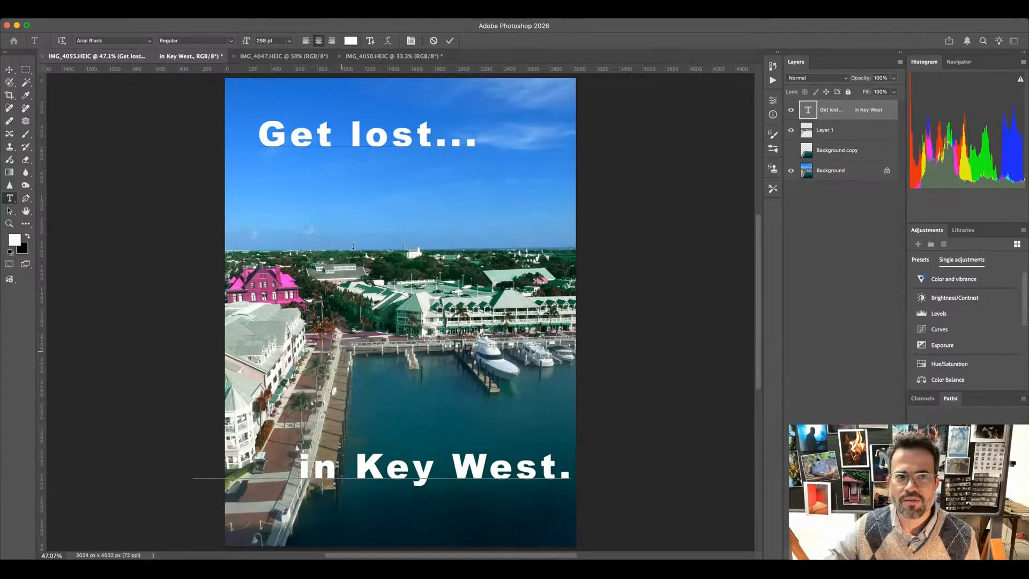
# Commit the text edit and move the whole text block slightly down and to the left on the photo
pyautogui.click(25, 73)
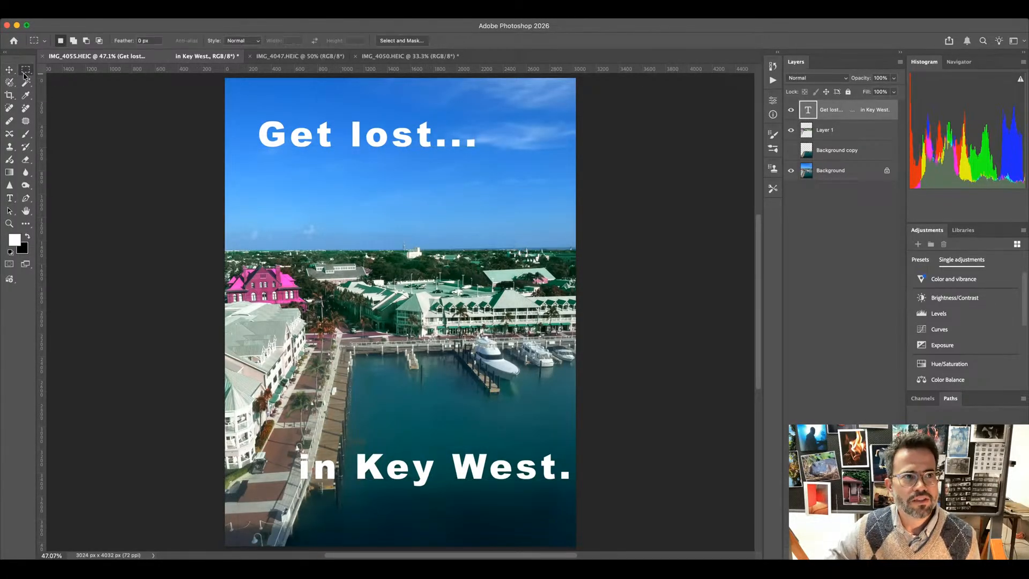
pyautogui.click(9, 69)
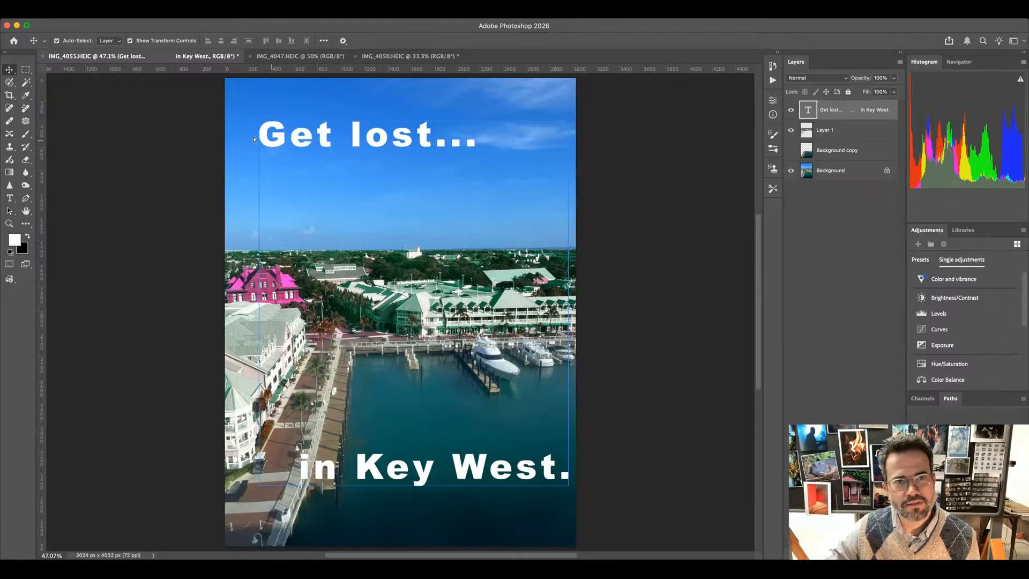
pyautogui.moveTo(254, 139); pyautogui.dragTo(263, 160)
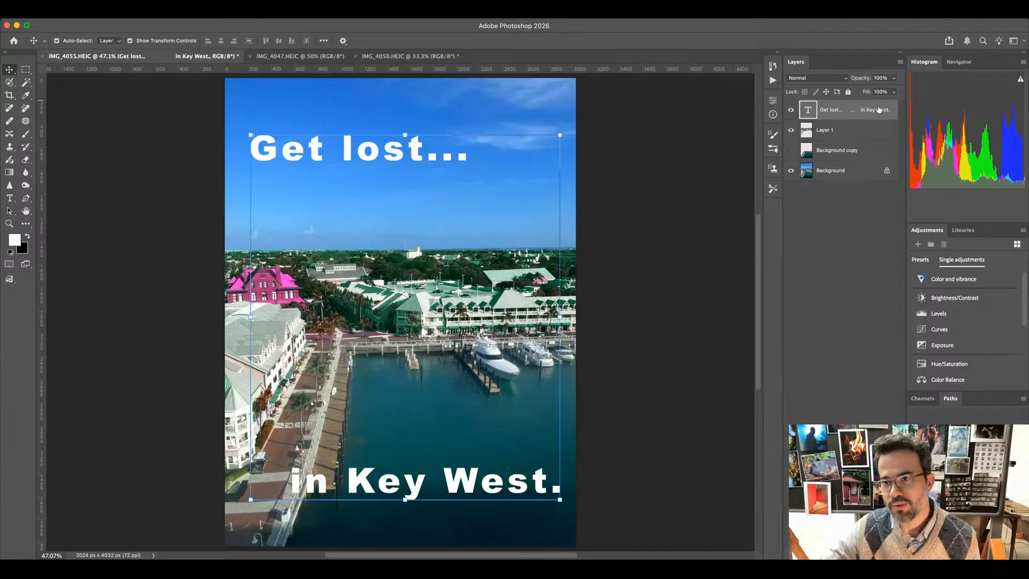
# Open the text layer's layer styles and try Bevel & Emboss with a textured surface on the lettering
pyautogui.doubleClick(863, 110)
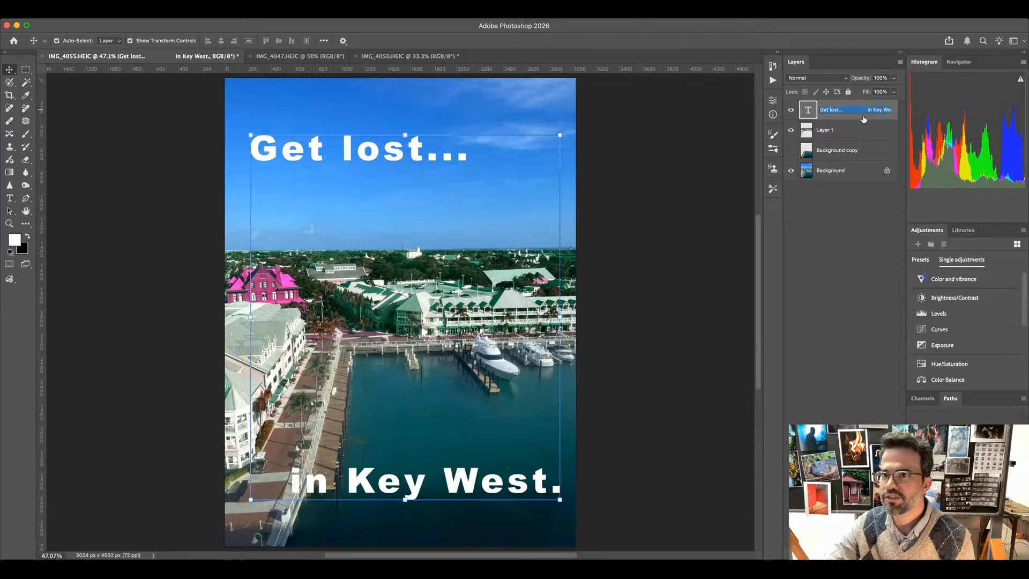
pyautogui.doubleClick(863, 119)
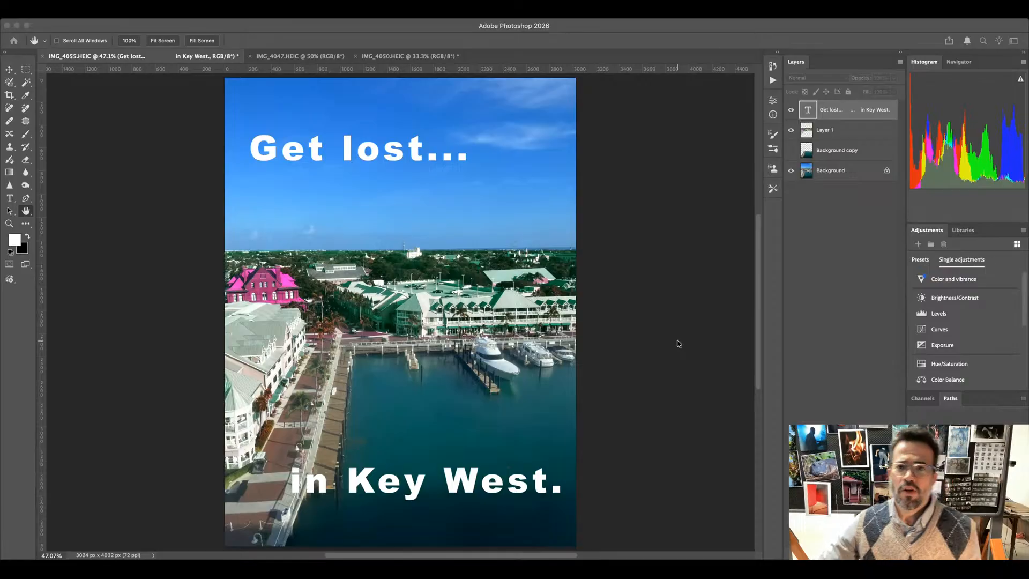
pyautogui.click(366, 195)
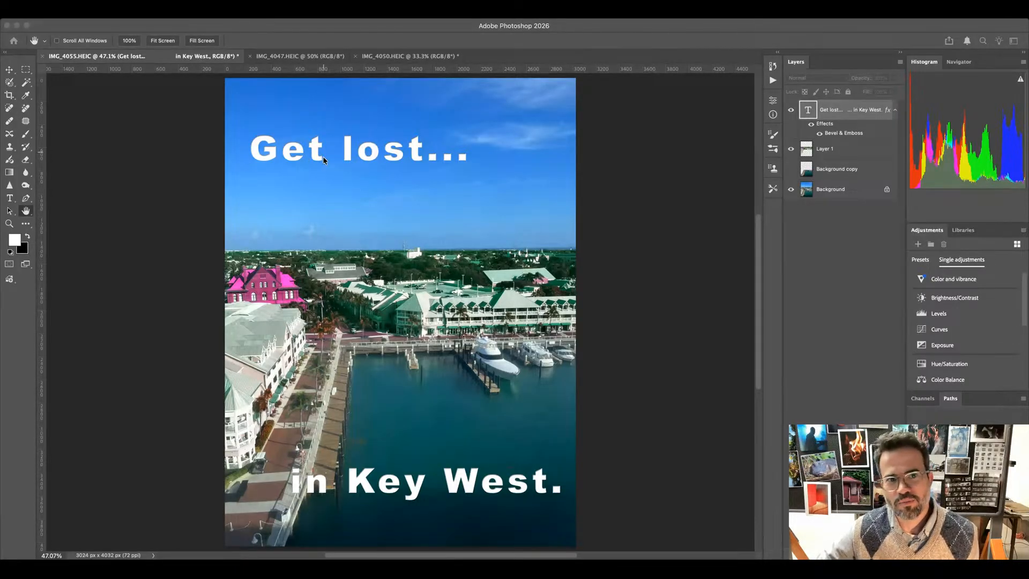
pyautogui.click(372, 220)
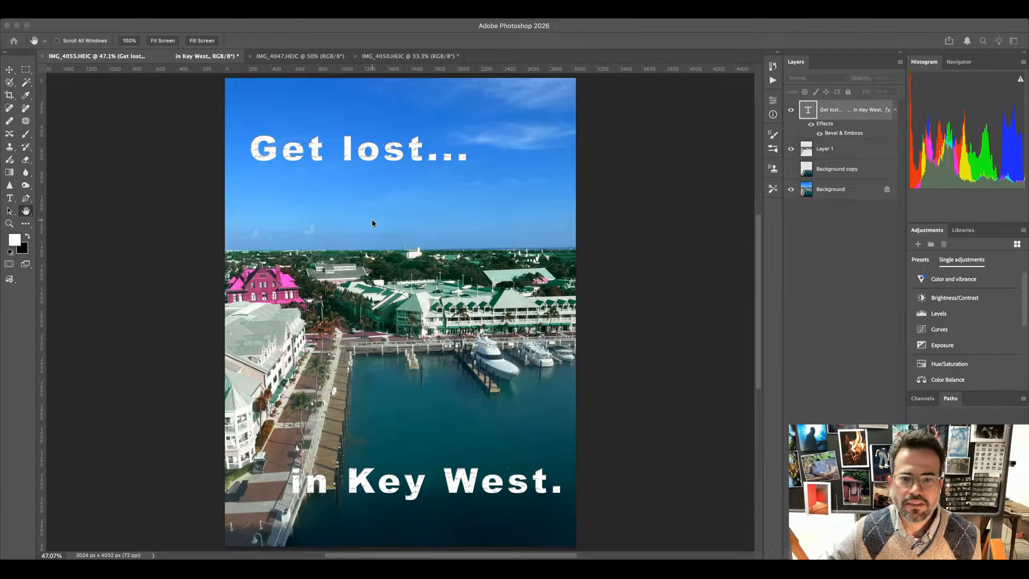
pyautogui.click(373, 221)
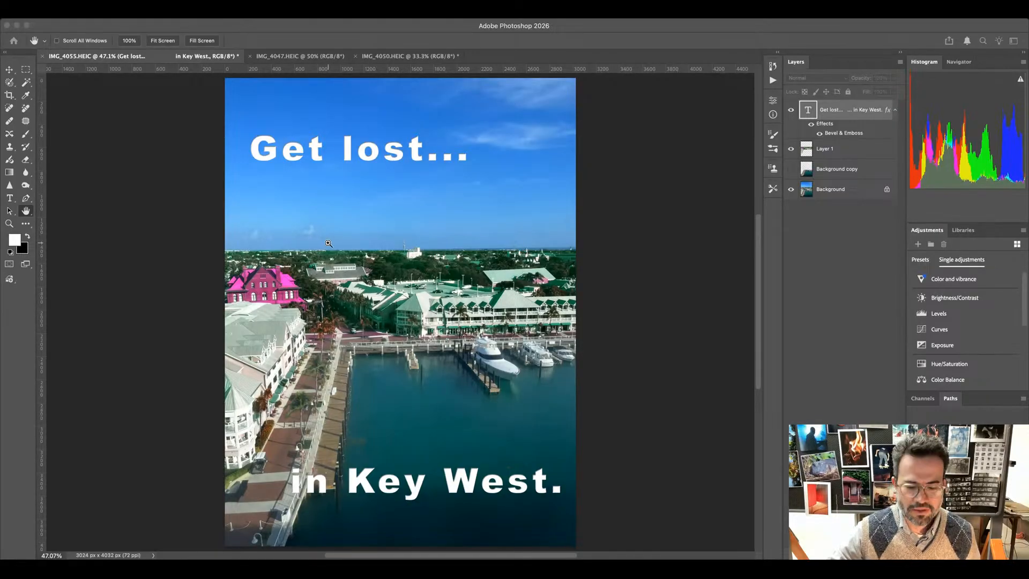
# Turn off Bevel & Emboss on the "Get lost..." text, try Stroke and Inner Shadow, and disable both effects
pyautogui.press('super+plus')
pyautogui.press('super+plus')
pyautogui.press('super+plus')
pyautogui.press('super+plus')
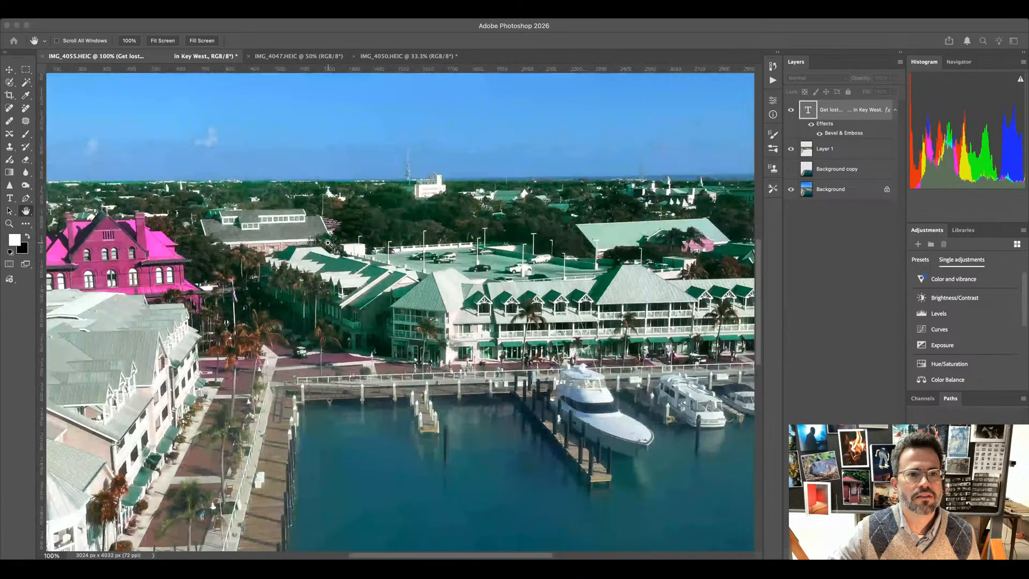
pyautogui.moveTo(242, 217); pyautogui.dragTo(320, 472)
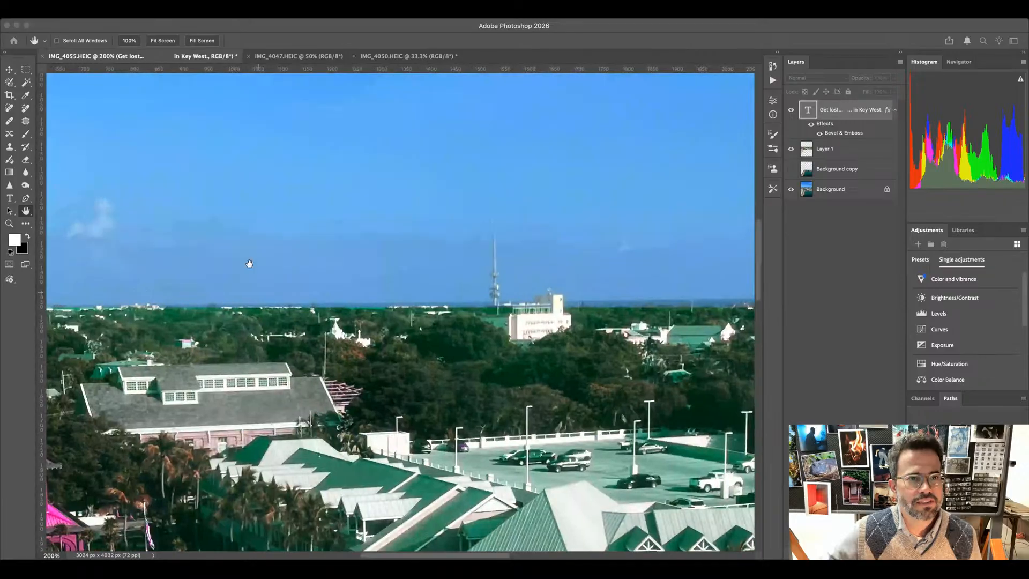
pyautogui.moveTo(242, 296)
pyautogui.mouseDown()
pyautogui.moveTo(284, 375)
pyautogui.moveTo(315, 475)
pyautogui.mouseUp()
pyautogui.moveTo(282, 279)
pyautogui.mouseDown()
pyautogui.moveTo(276, 389)
pyautogui.moveTo(395, 430)
pyautogui.mouseUp()
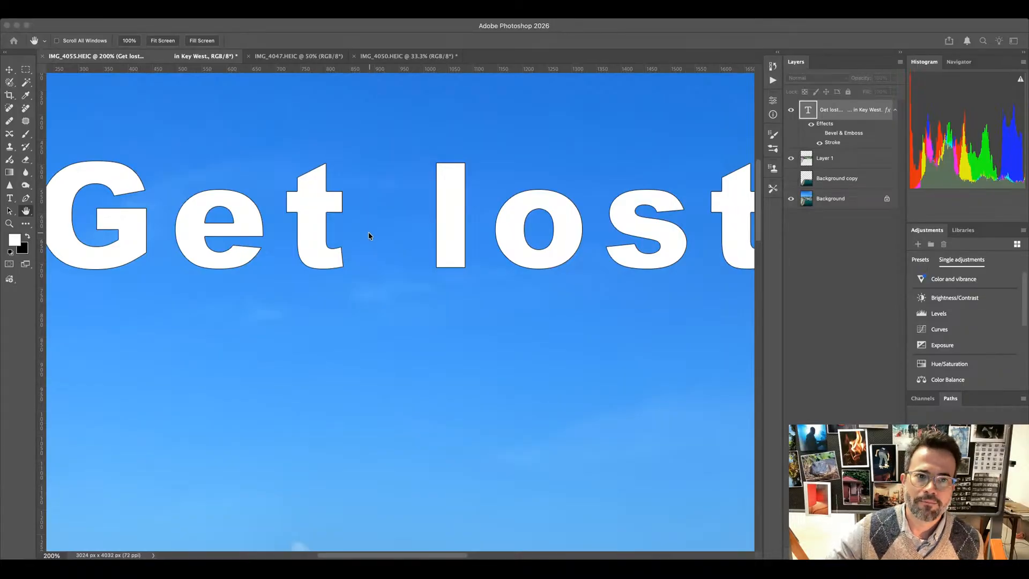
pyautogui.click(367, 246)
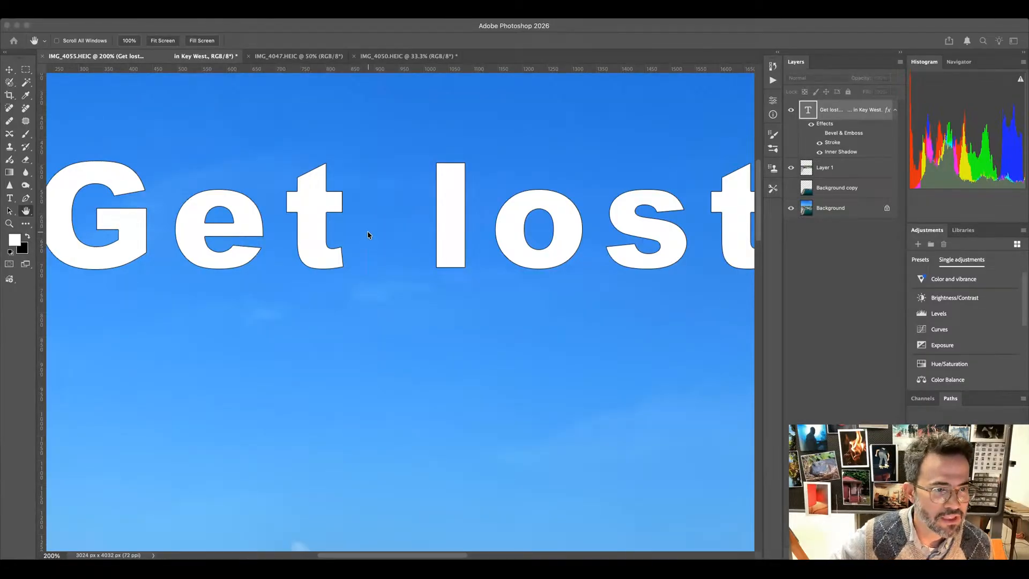
pyautogui.click(368, 232)
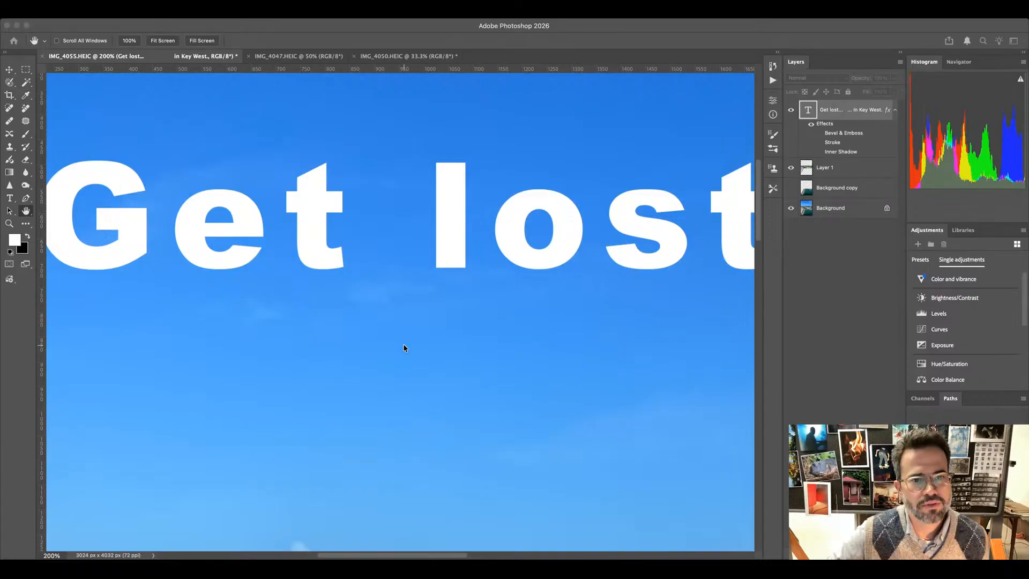
# Try Outer Glow and Drop Shadow on the text, repositioning the shadow to fall below the letters, and disable both effects
pyautogui.click(367, 323)
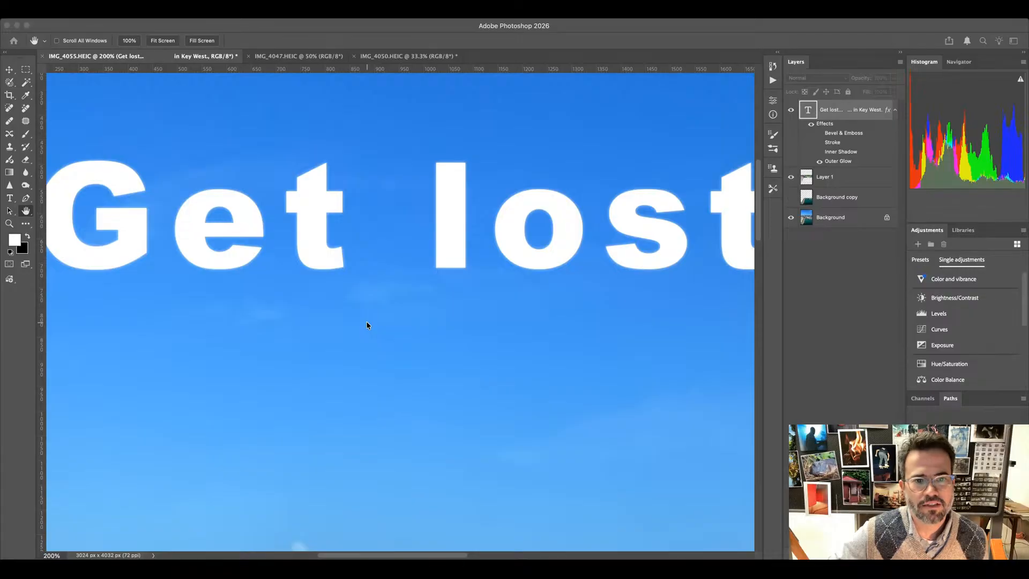
pyautogui.click(367, 323)
pyautogui.click(367, 336)
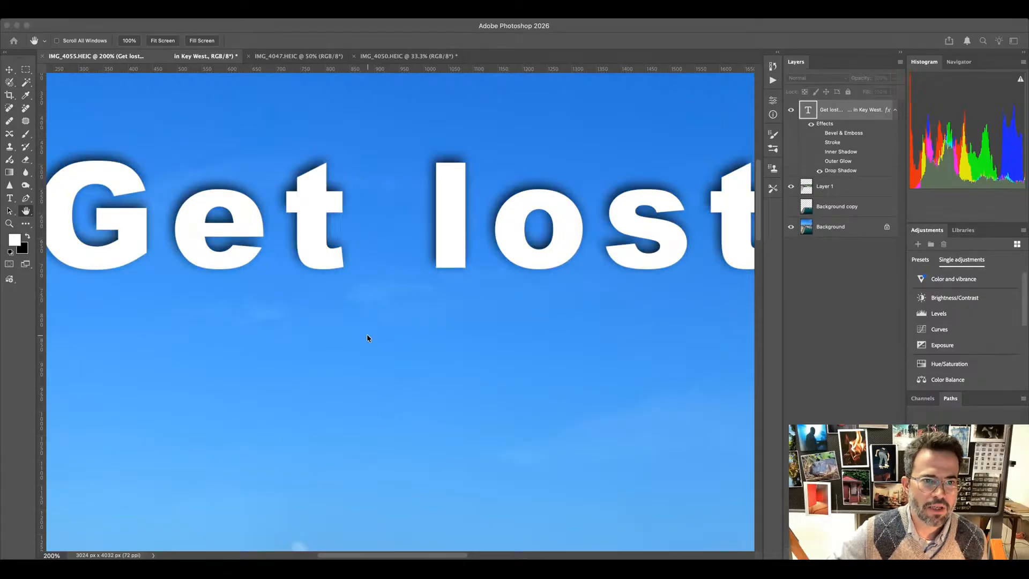
pyautogui.click(385, 335)
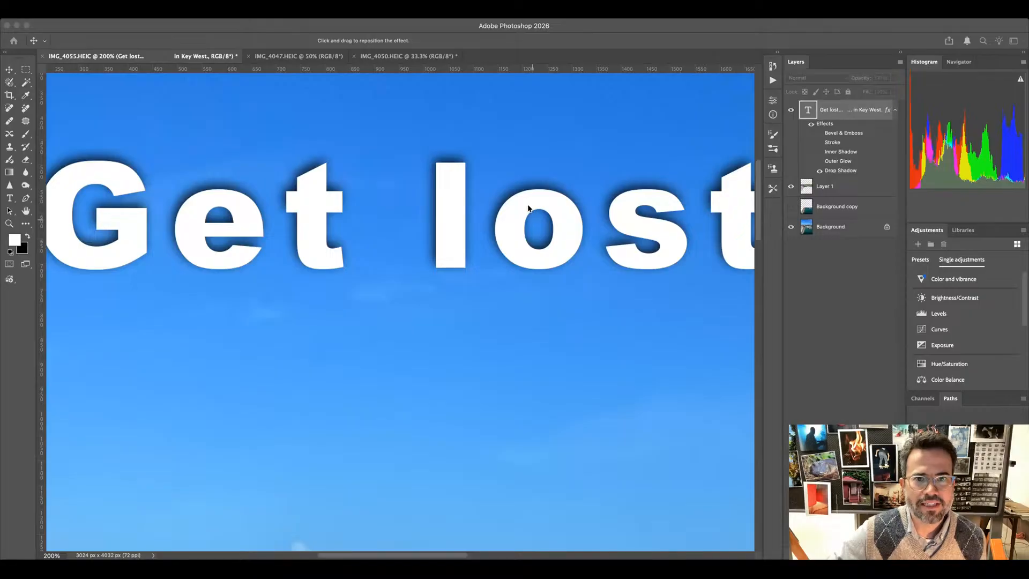
pyautogui.moveTo(523, 206); pyautogui.dragTo(452, 244)
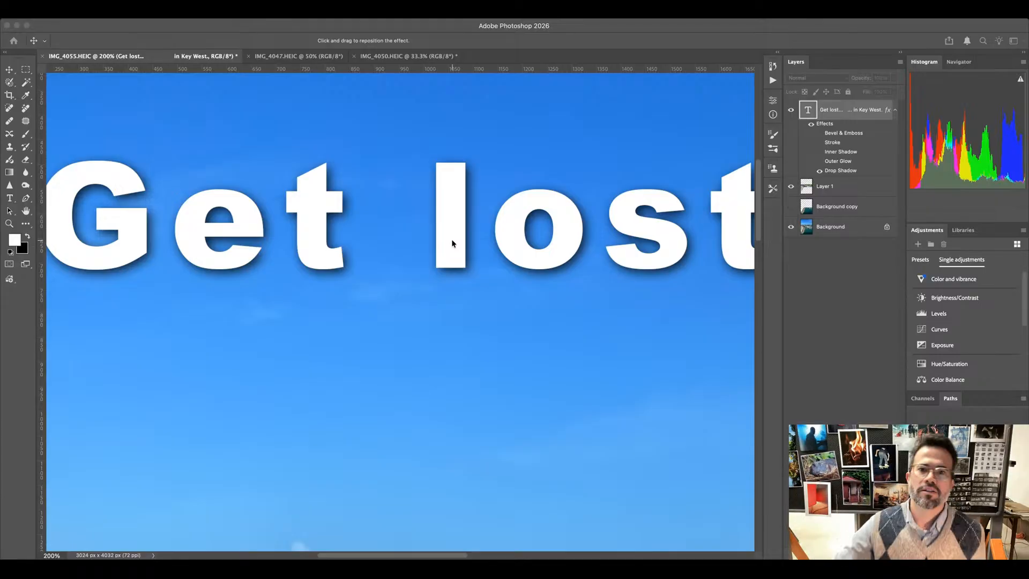
pyautogui.click(367, 336)
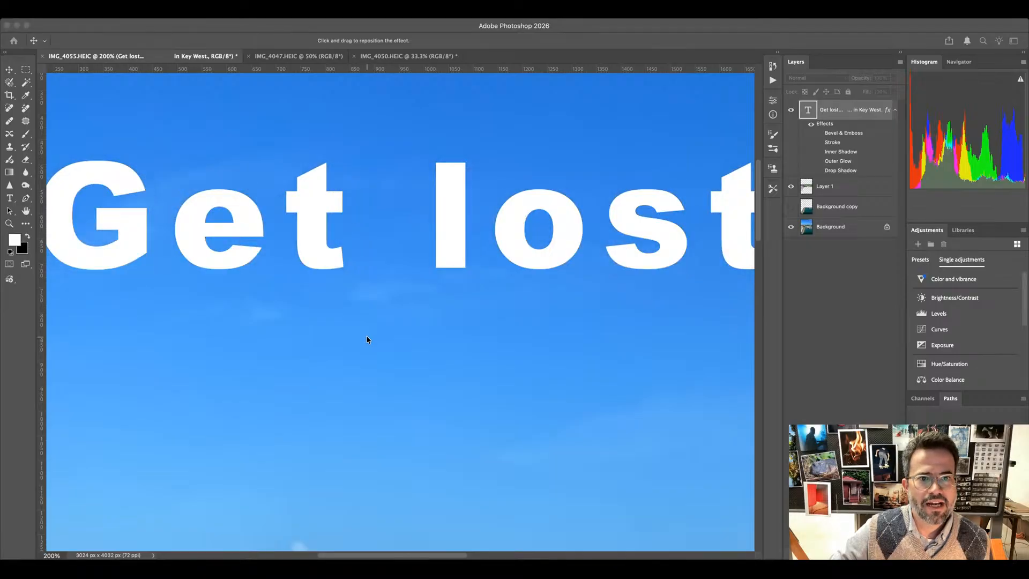
# Apply a Stroke effect to the text with a thicker outline in a dark sampled color
pyautogui.click(367, 233)
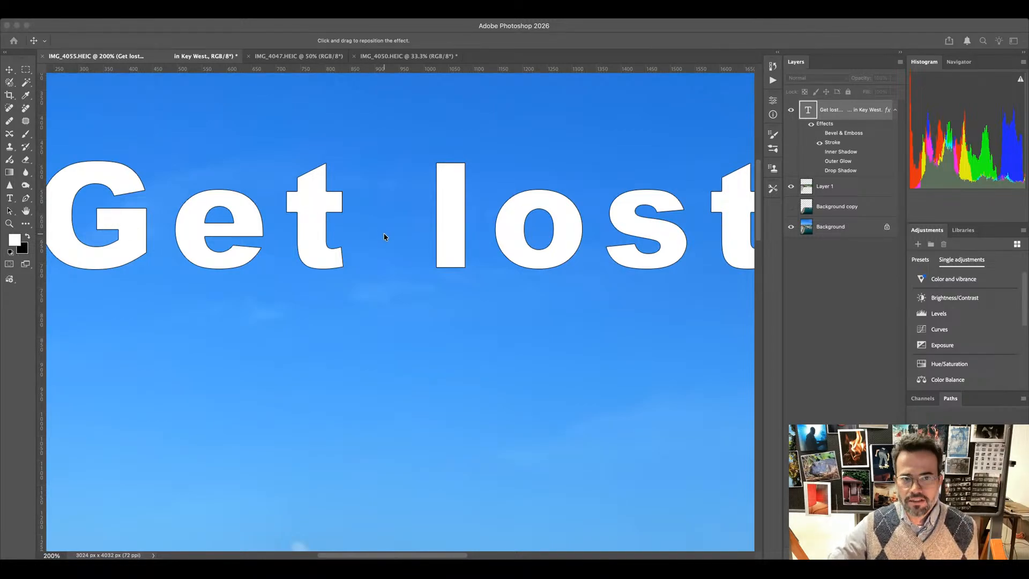
pyautogui.press('h')
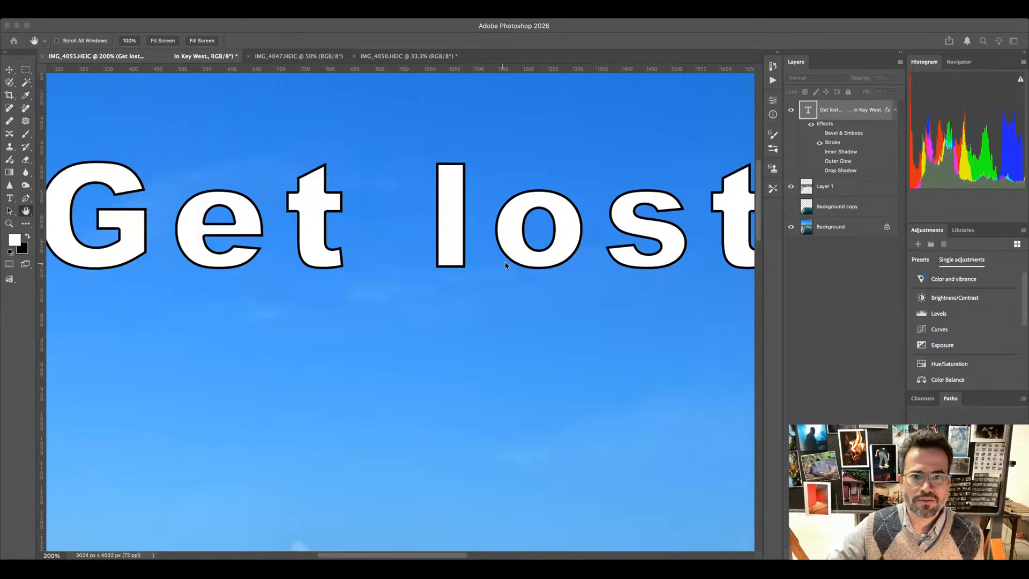
pyautogui.press('i')
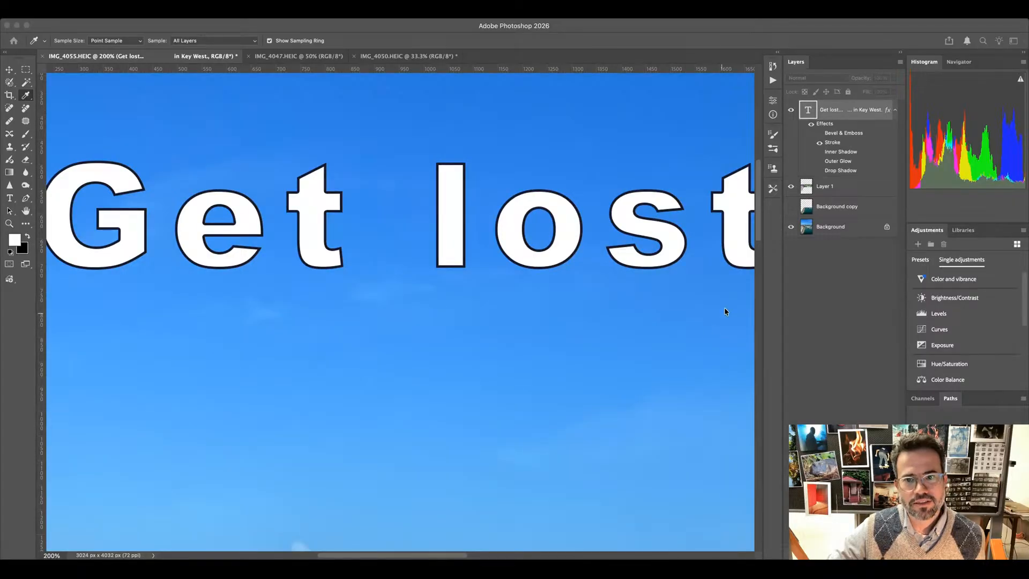
pyautogui.press('h')
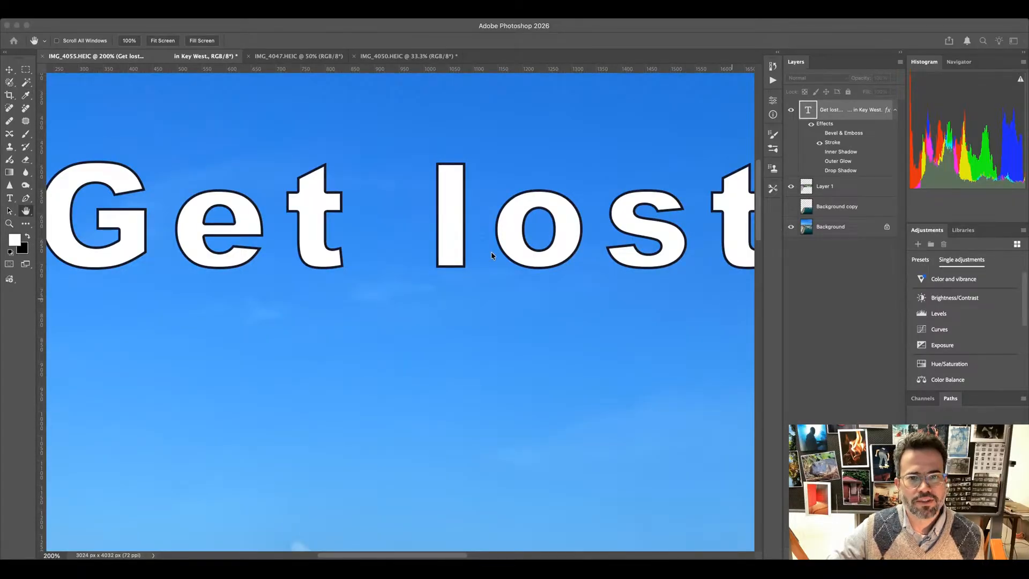
pyautogui.press('i')
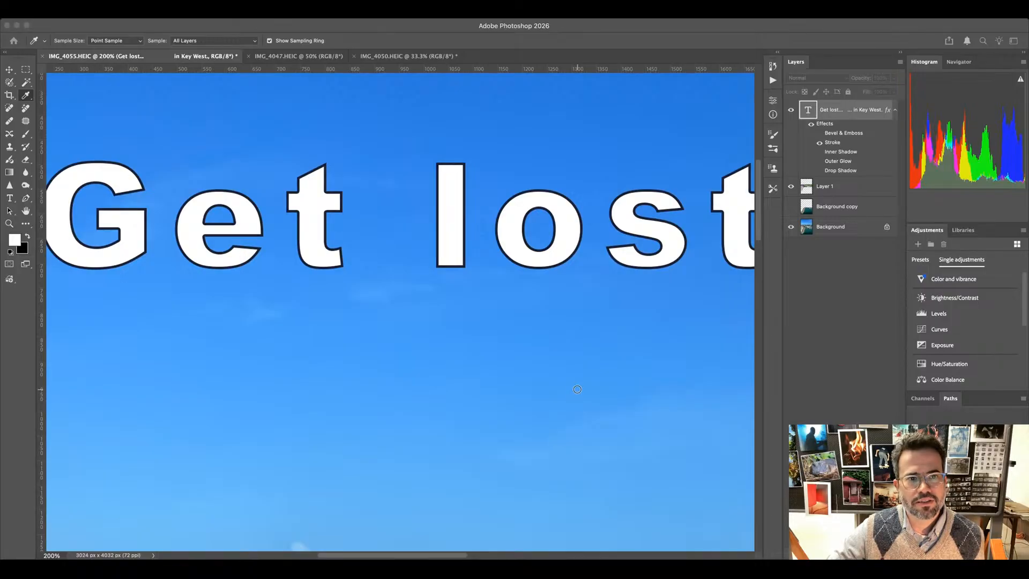
pyautogui.press('h')
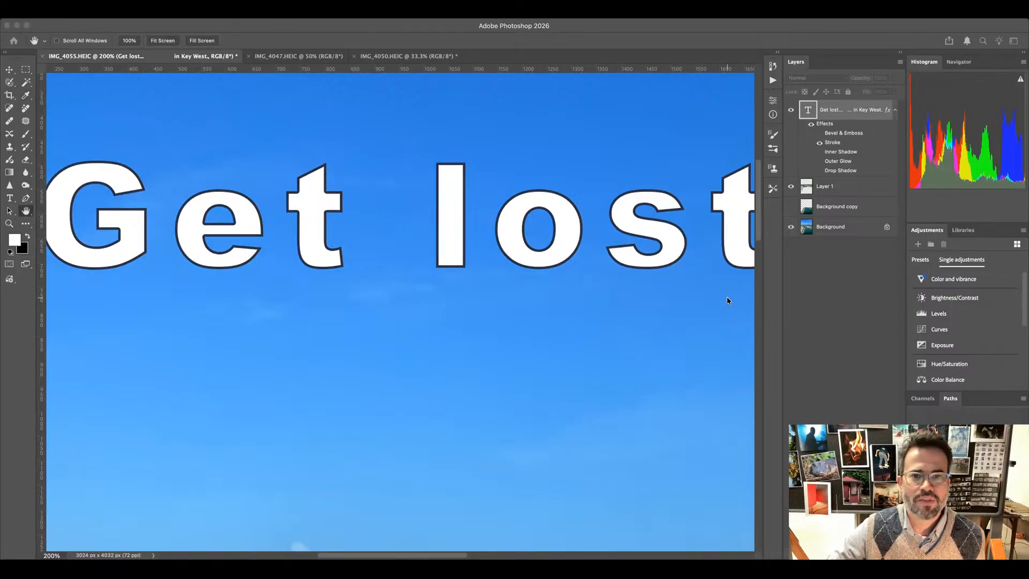
pyautogui.press('v')
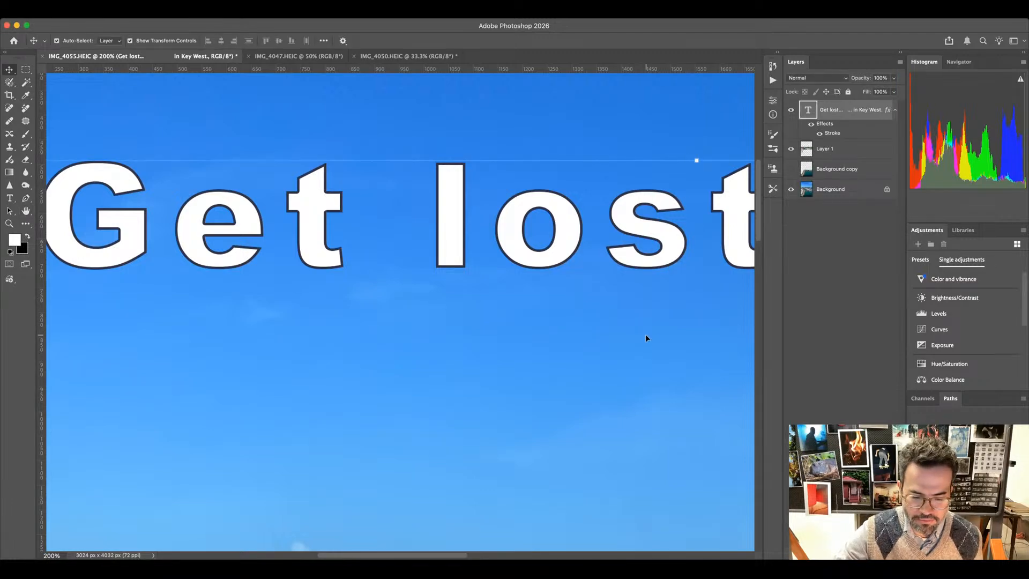
# Set the text layer's blend mode to Overlay and deselect the layer
pyautogui.press('super+0')
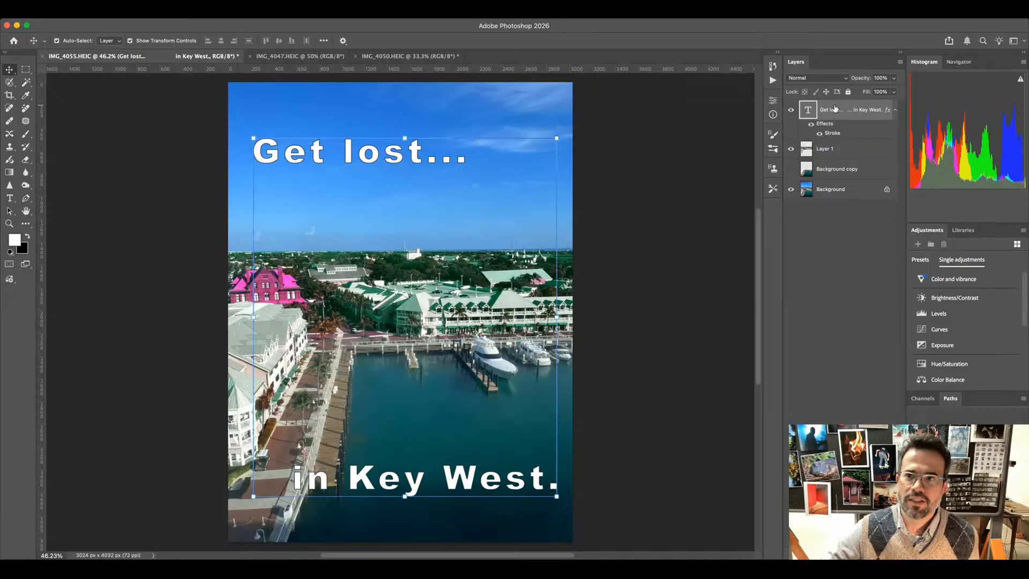
pyautogui.click(834, 79)
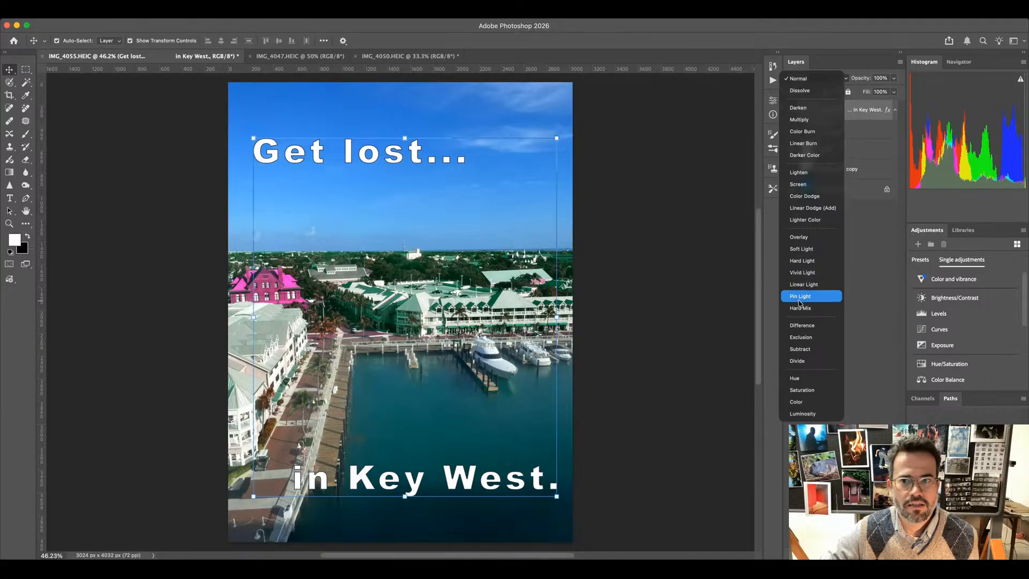
pyautogui.click(799, 237)
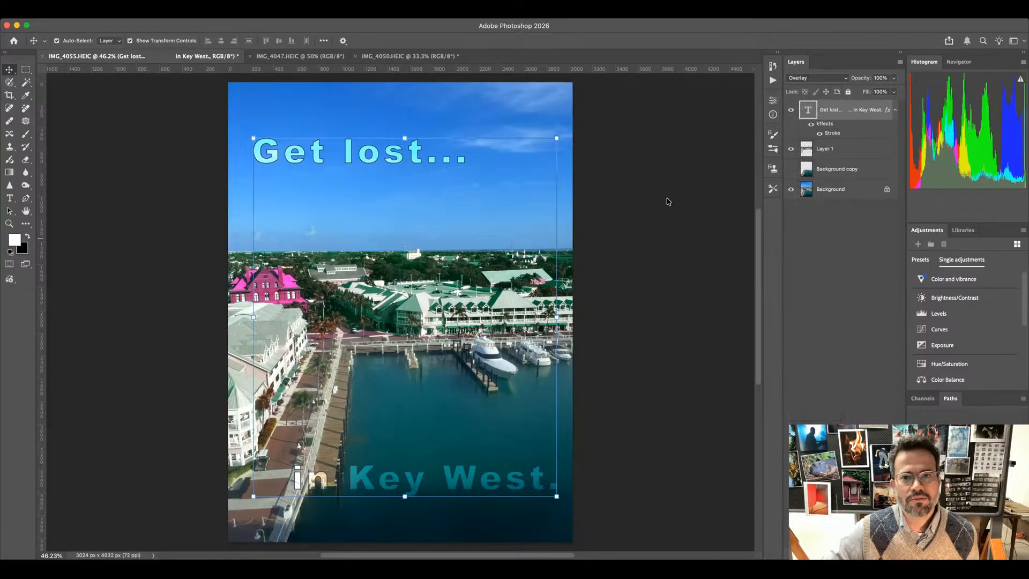
pyautogui.click(648, 177)
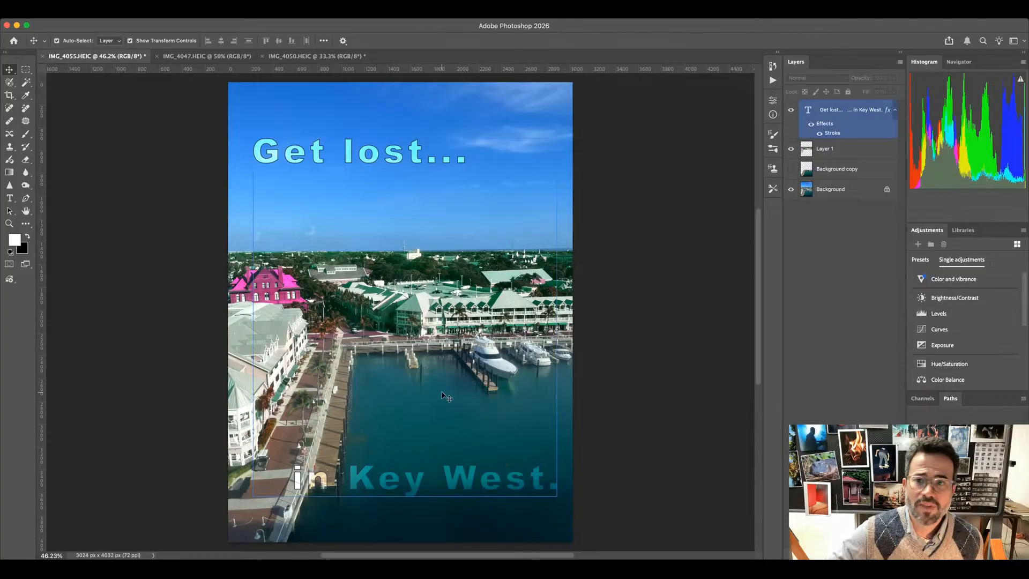
# Show the Background copy layer to compare its effect under the text, and hide it again
pyautogui.click(850, 190)
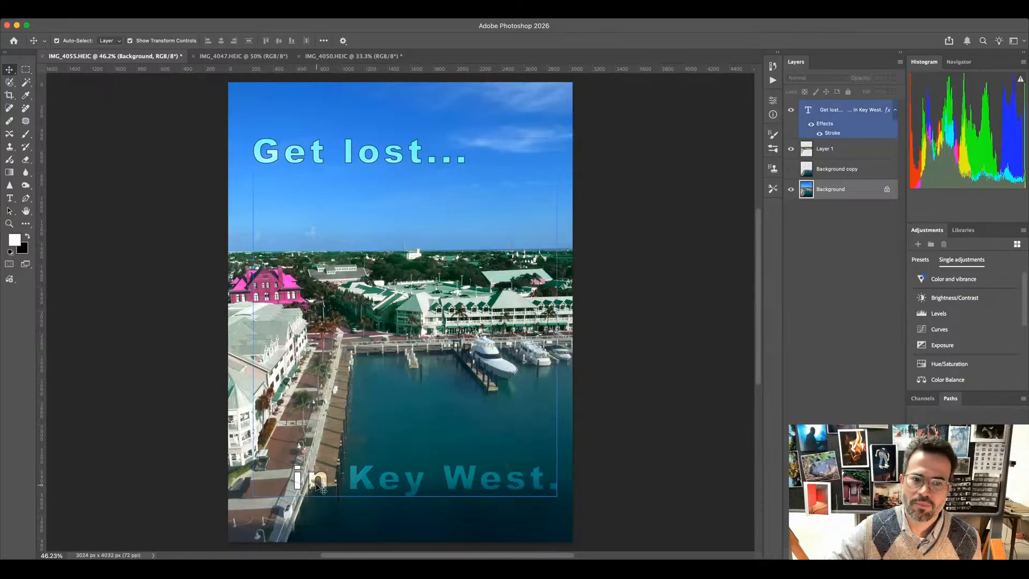
pyautogui.click(866, 169)
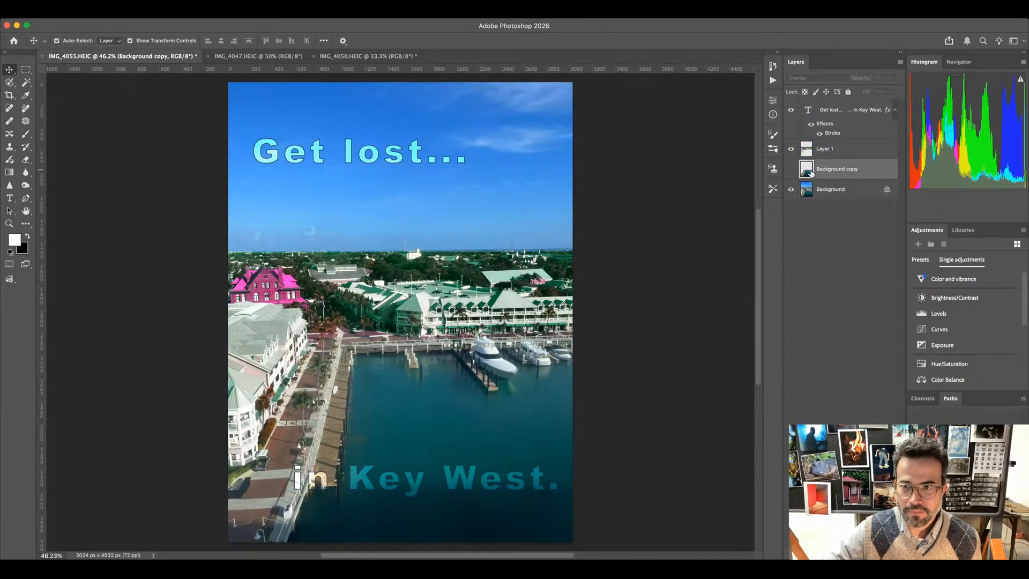
pyautogui.click(792, 170)
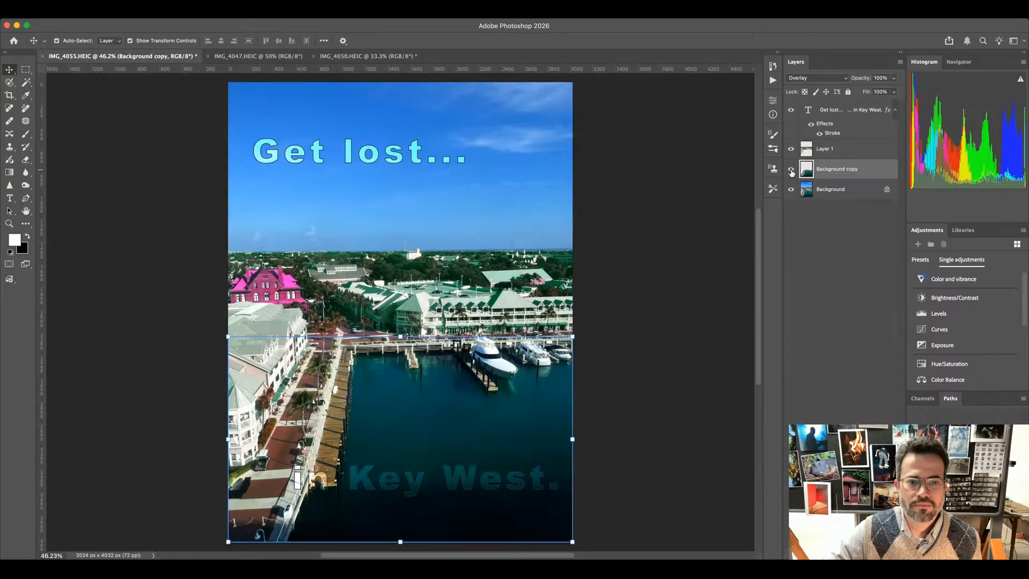
pyautogui.click(791, 171)
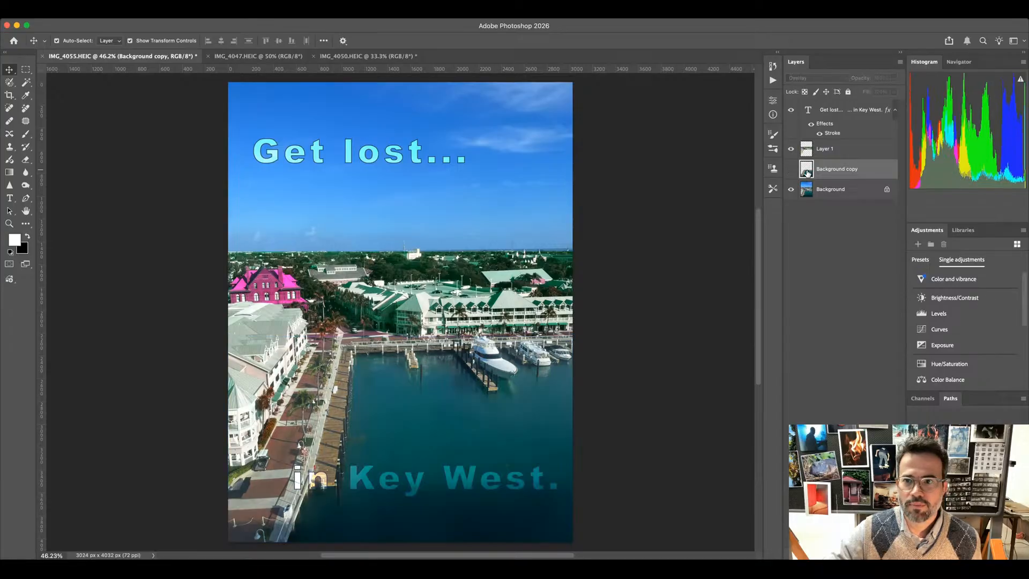
# Burn the Background layer's midtones behind the word "in" with a soft 400 px brush at 0% hardness and 50% exposure
pyautogui.click(853, 191)
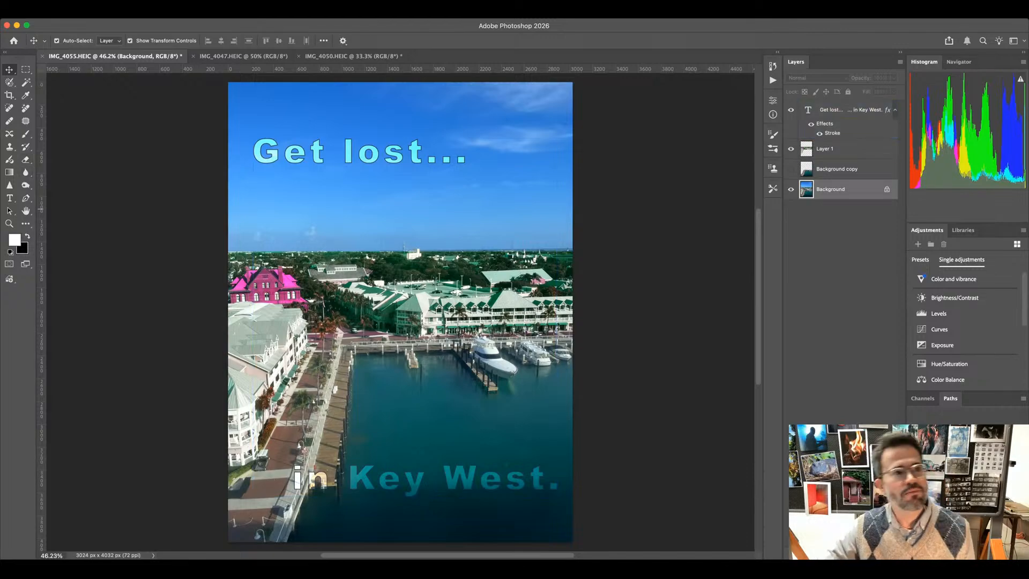
pyautogui.click(26, 185)
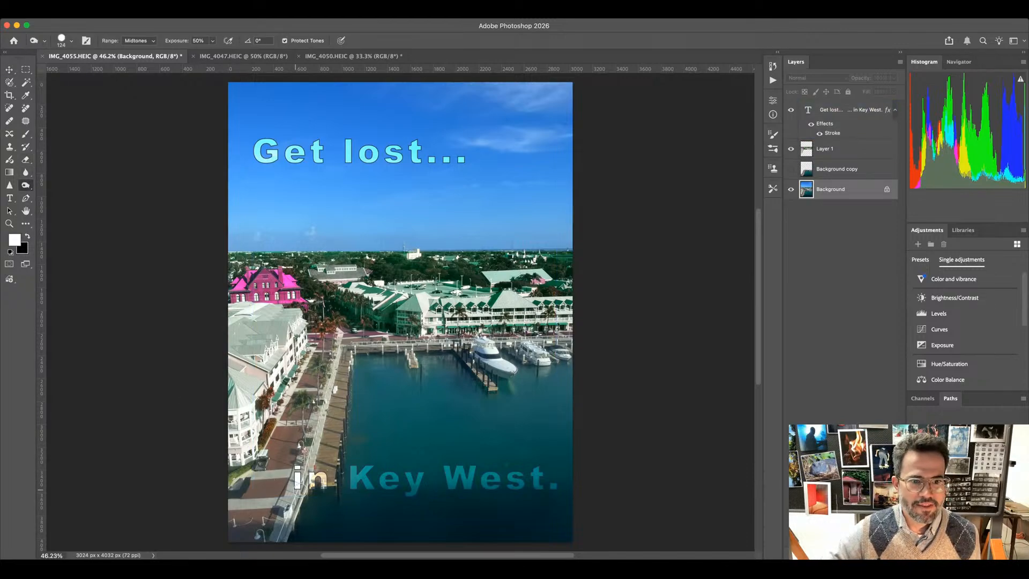
pyautogui.press(']')
pyautogui.press(']')
pyautogui.press(']')
pyautogui.press(']')
pyautogui.press(']')
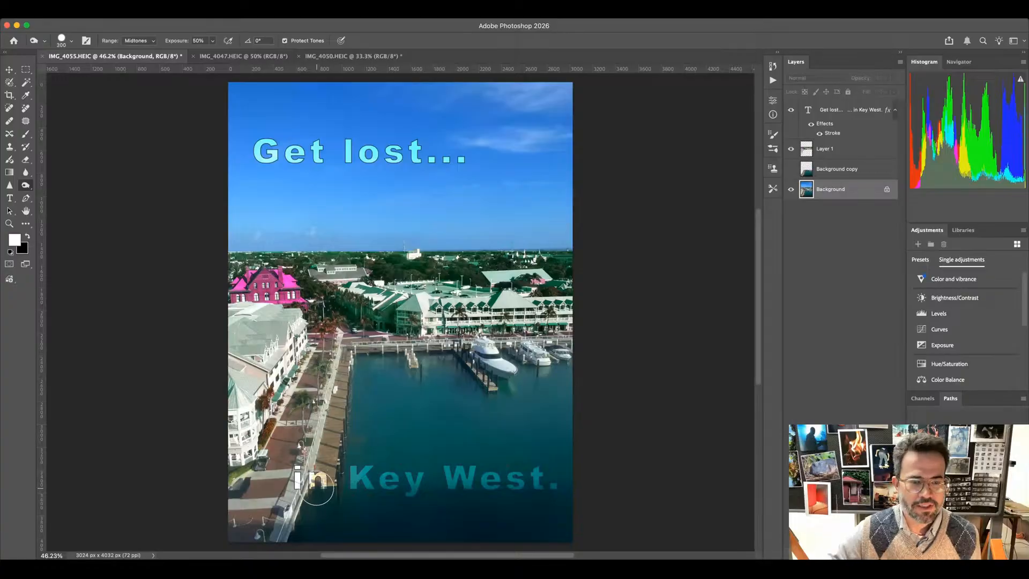
pyautogui.press(']')
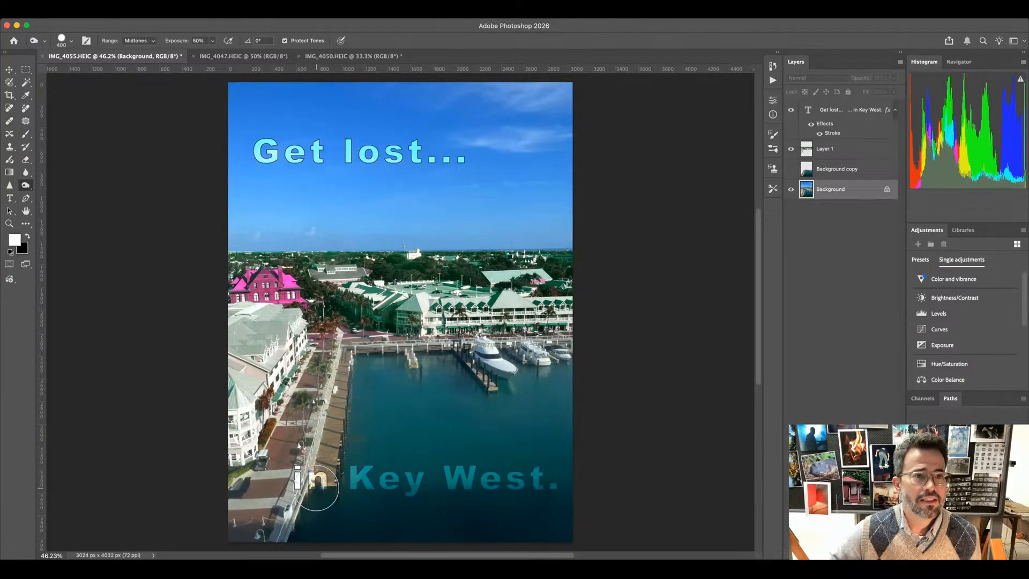
pyautogui.moveTo(316, 488); pyautogui.dragTo(283, 481)
pyautogui.rightClick(284, 481)
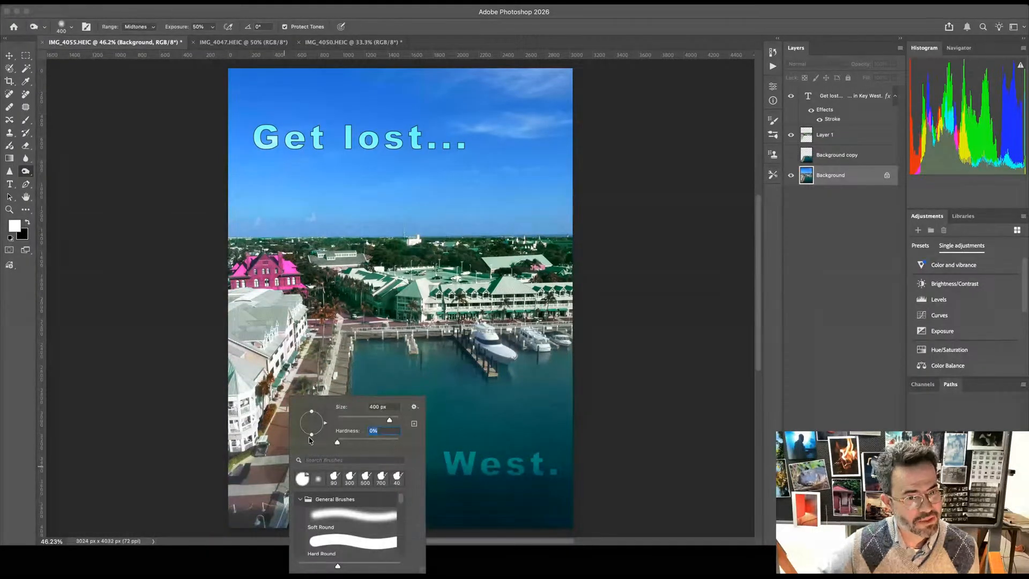
pyautogui.click(282, 474)
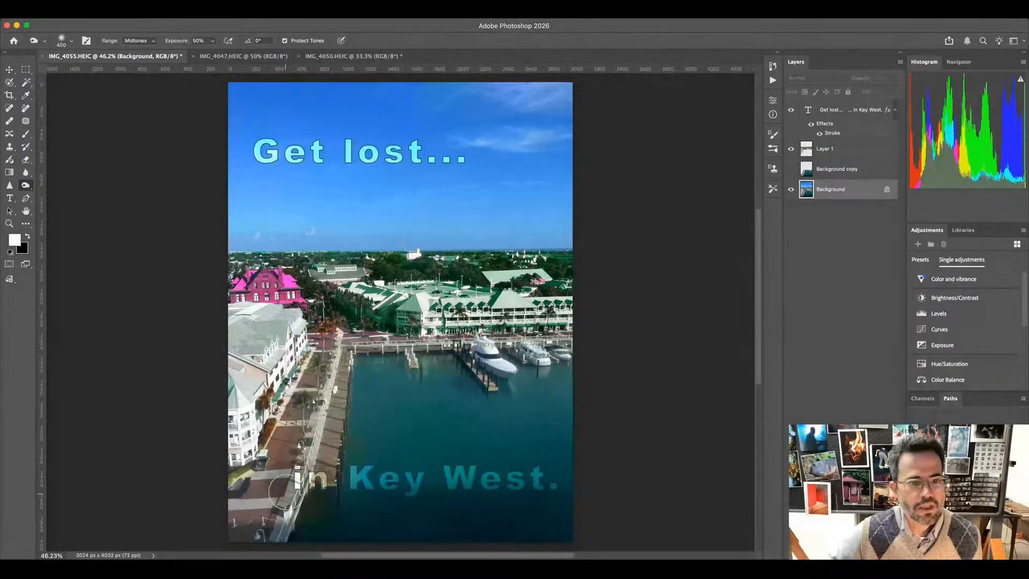
pyautogui.moveTo(285, 474)
pyautogui.mouseDown()
pyautogui.moveTo(333, 497)
pyautogui.moveTo(303, 468)
pyautogui.moveTo(319, 491)
pyautogui.moveTo(265, 484)
pyautogui.moveTo(317, 488)
pyautogui.mouseUp()
# Switch the Burn tool's range to Highlights and darken the walkway and pavement around the word "in"
pyautogui.click(153, 41)
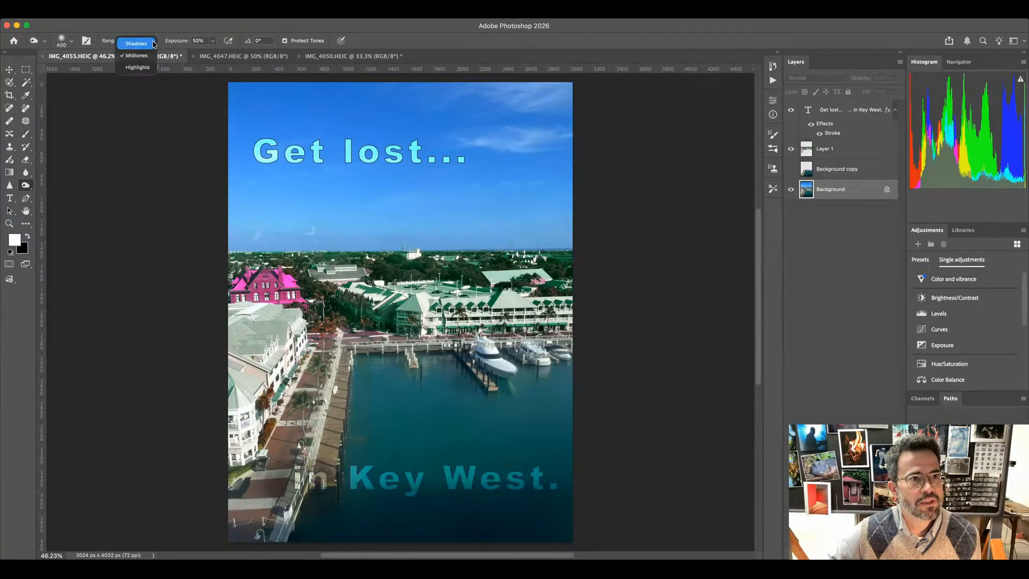
pyautogui.click(136, 67)
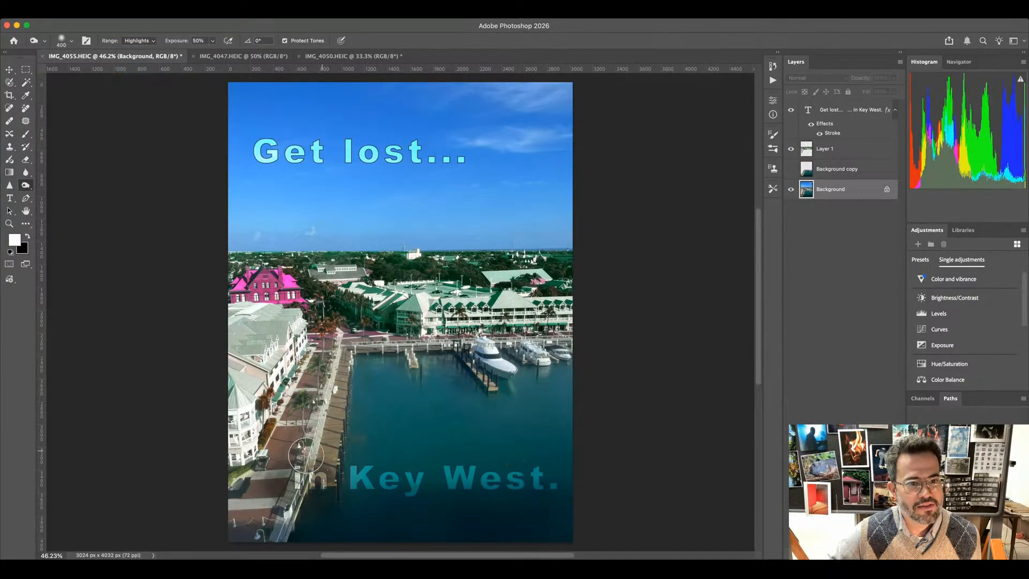
pyautogui.moveTo(306, 456)
pyautogui.mouseDown()
pyautogui.moveTo(297, 470)
pyautogui.moveTo(319, 491)
pyautogui.moveTo(334, 482)
pyautogui.mouseUp()
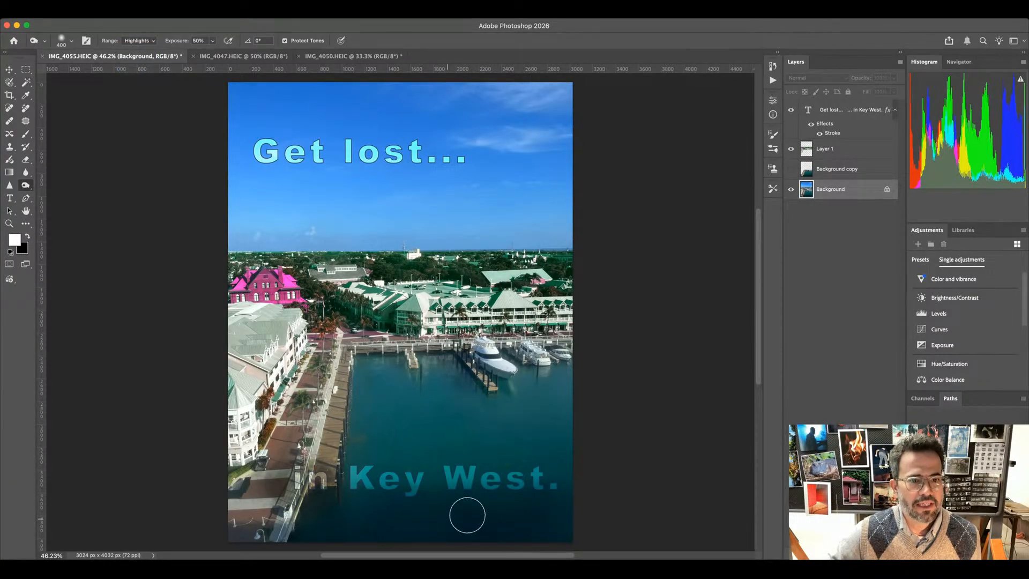
pyautogui.moveTo(280, 455); pyautogui.dragTo(246, 477)
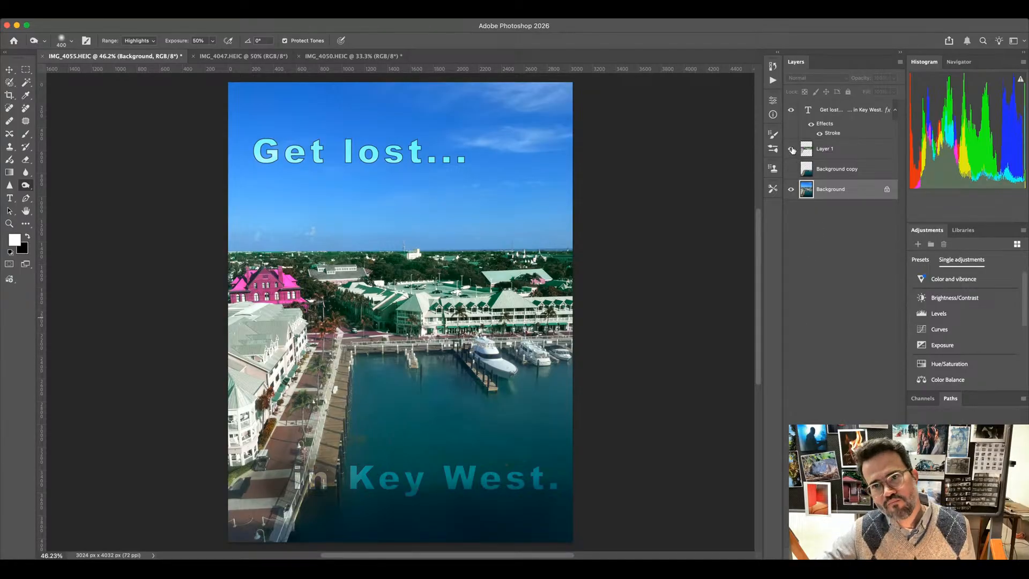
# Reduce the "in Key West." line of the text layer to 210 pt and shift it off the walkway onto the water
pyautogui.click(846, 110)
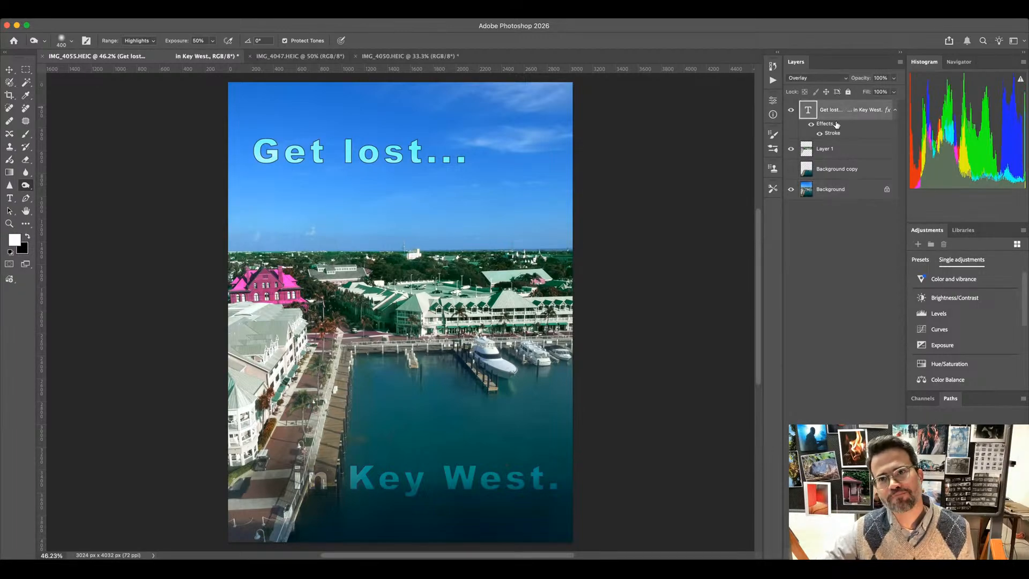
pyautogui.press('t')
pyautogui.doubleClick(404, 481)
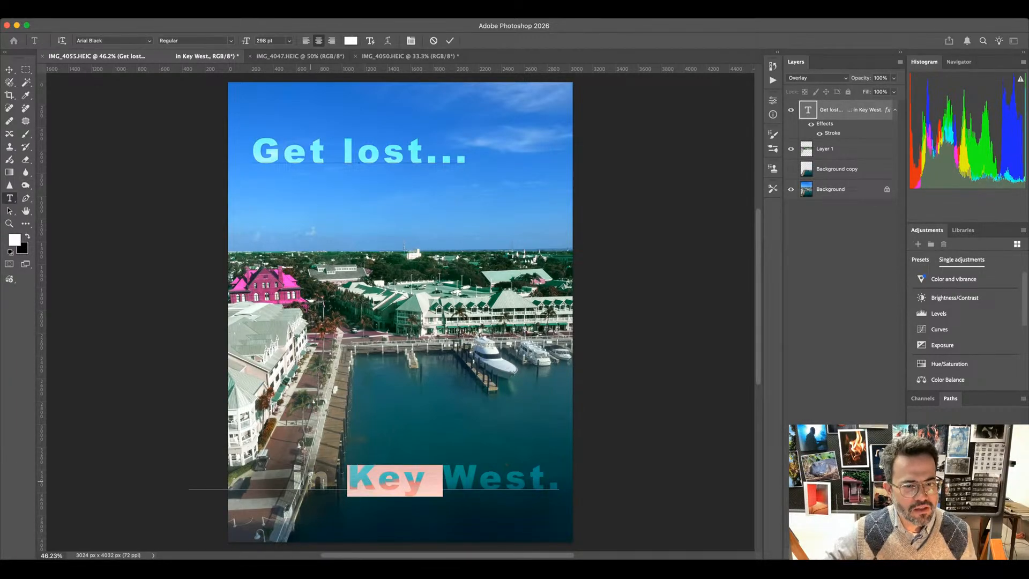
pyautogui.doubleClick(309, 478)
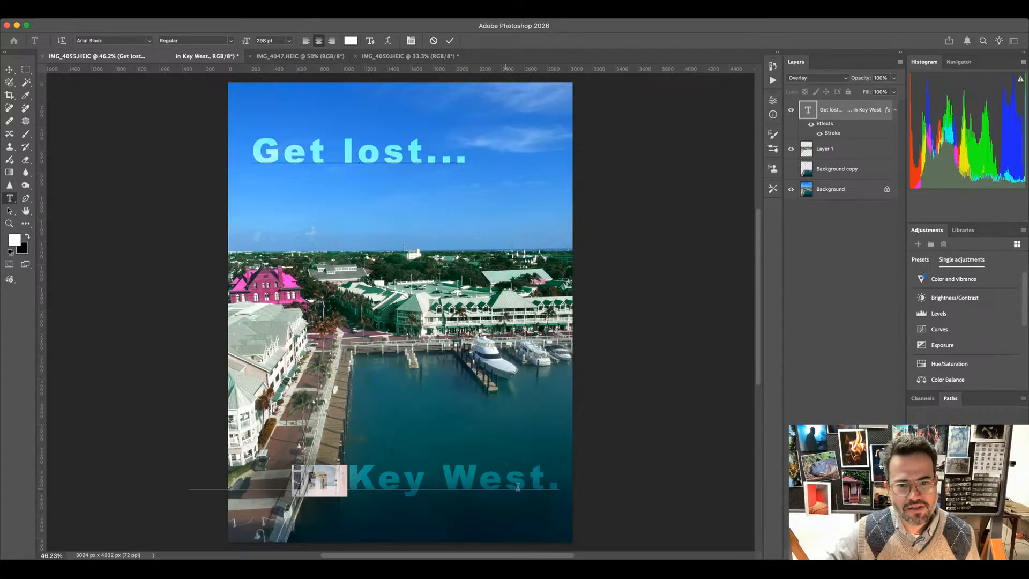
pyautogui.keyDown('shift'); pyautogui.click(545, 481); pyautogui.keyUp('shift')
pyautogui.hotkey('shift', 'Right')
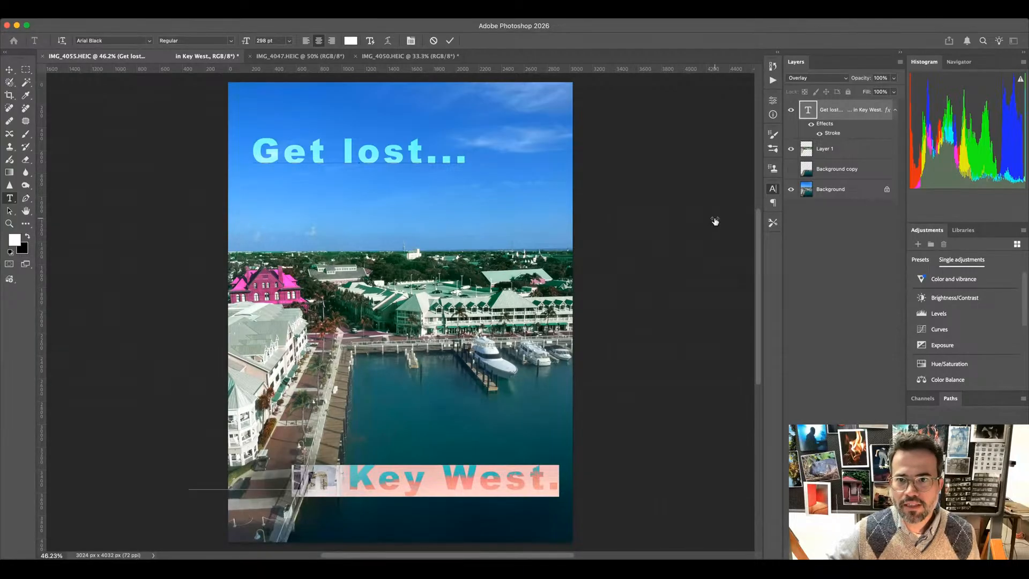
pyautogui.press('super+shift+comma')
pyautogui.press('super+shift+comma')
pyautogui.press('super+shift+comma')
pyautogui.press('super+shift+comma')
pyautogui.press('super+shift+comma')
pyautogui.press('super+shift+comma')
pyautogui.press('super+shift+comma')
pyautogui.press('super+shift+comma')
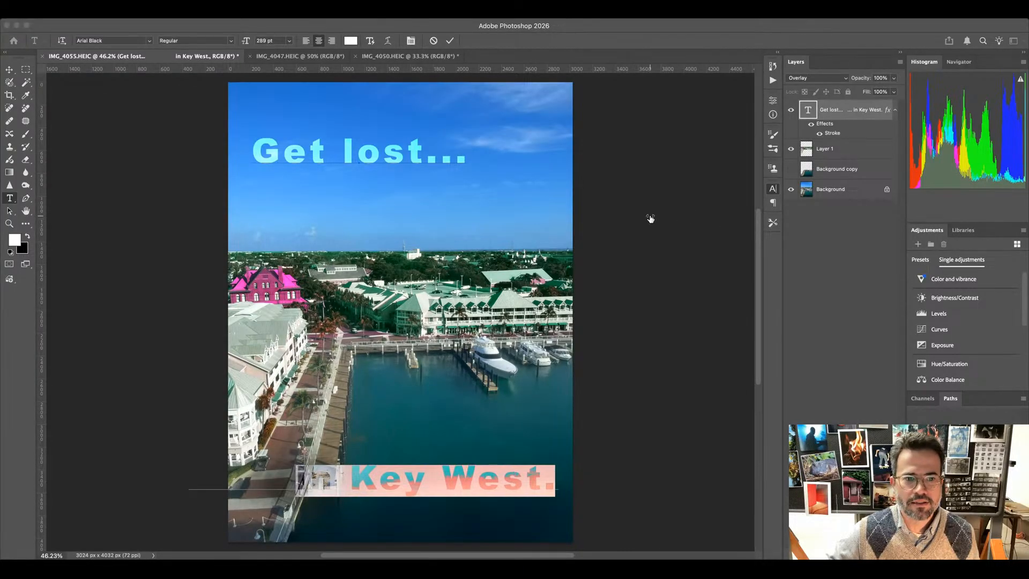
pyautogui.press('super+shift+comma')
pyautogui.press('super+shift+comma')
pyautogui.press('super+shift+comma')
pyautogui.press('super+shift+comma')
pyautogui.press('super+shift+comma')
pyautogui.press('super+shift+comma')
pyautogui.press('super+shift+comma')
pyautogui.press('super+shift+comma')
pyautogui.press('super+shift+comma')
pyautogui.press('super+shift+comma')
pyautogui.press('super+shift+comma')
pyautogui.press('super+shift+comma')
pyautogui.press('super+shift+comma')
pyautogui.press('super+shift+comma')
pyautogui.press('super+shift+comma')
pyautogui.press('super+shift+comma')
pyautogui.press('super+shift+comma')
pyautogui.press('super+shift+comma')
pyautogui.press('super+shift+comma')
pyautogui.press('super+shift+comma')
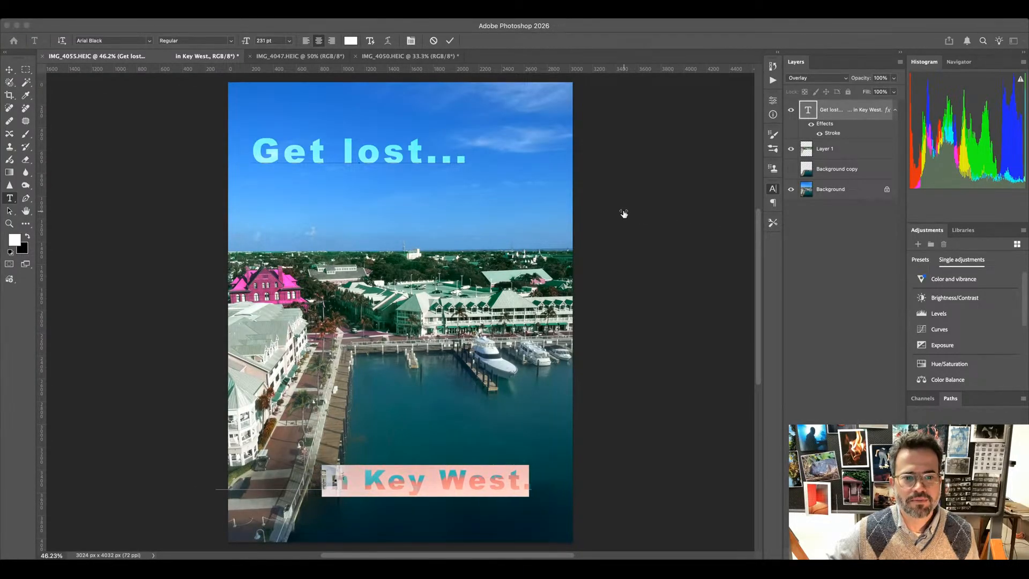
pyautogui.moveTo(617, 214); pyautogui.dragTo(614, 214)
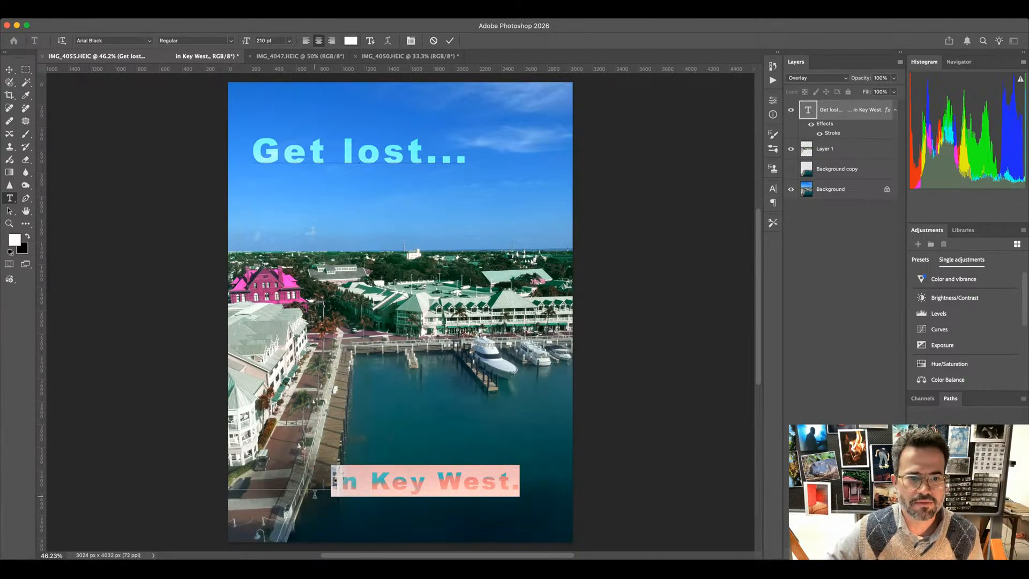
pyautogui.click(366, 516)
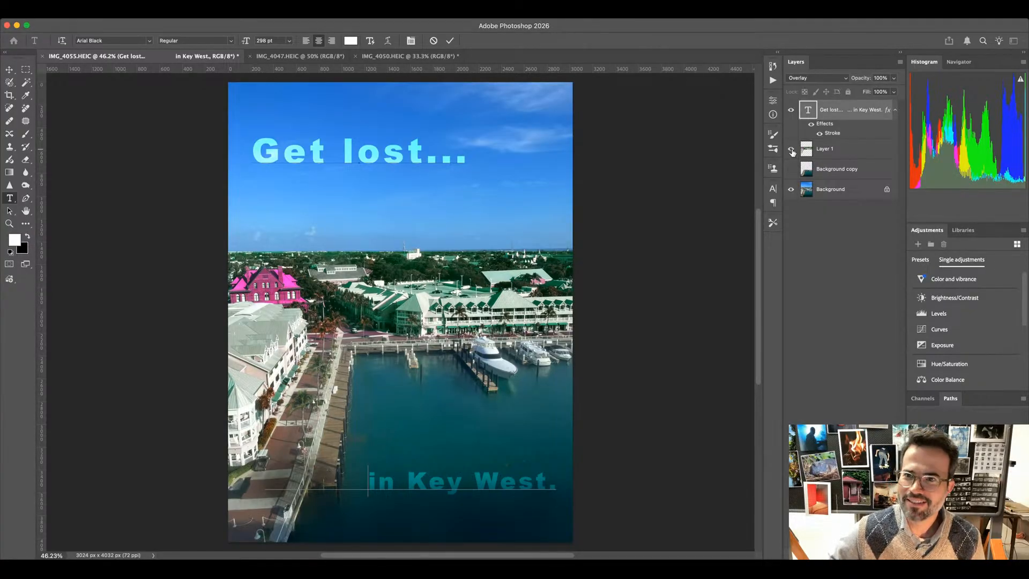
# Toggle the Background copy layer's visibility to compare its effect under the resized text, leaving it selected and shown
pyautogui.click(792, 169)
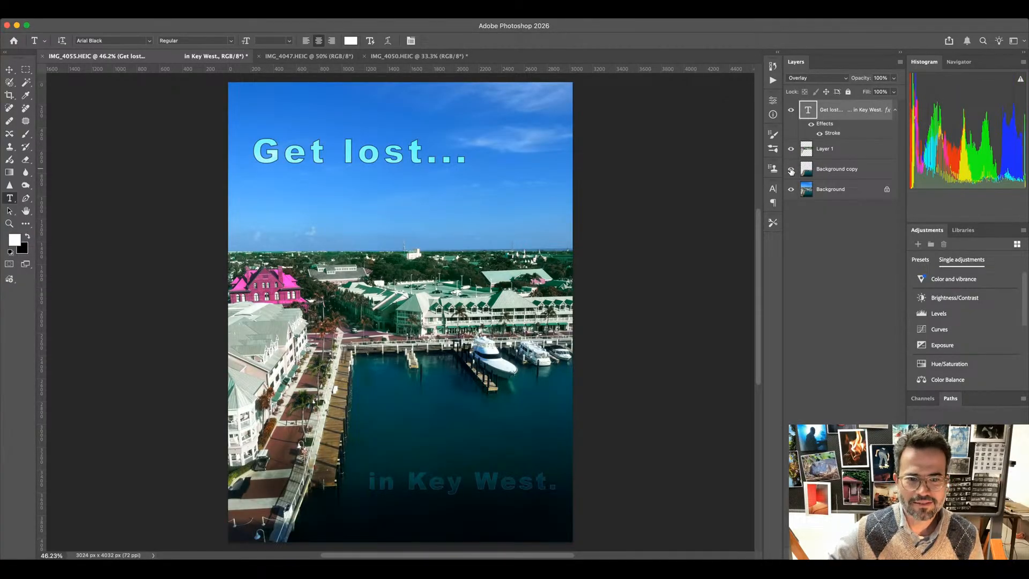
pyautogui.click(792, 170)
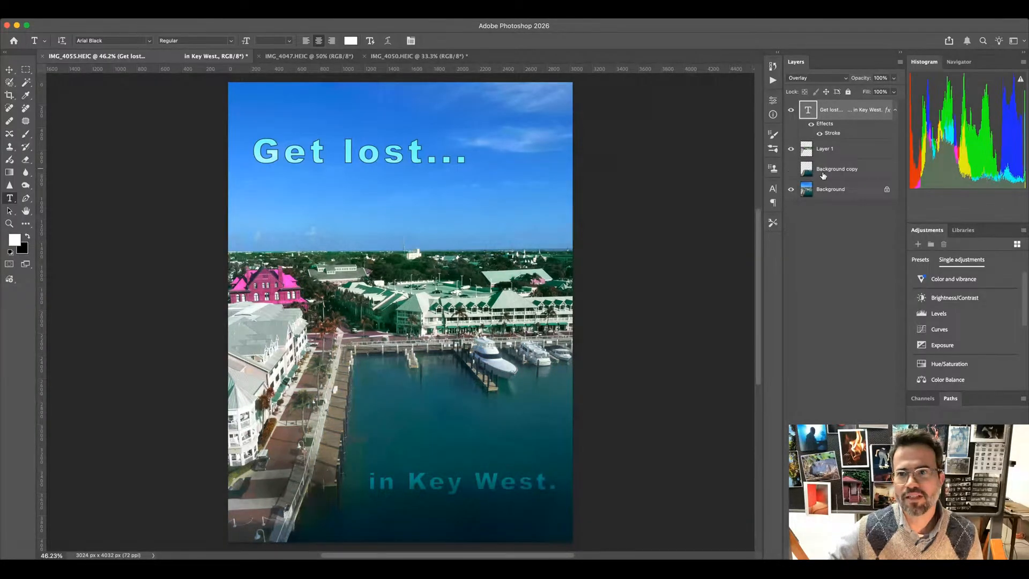
pyautogui.click(808, 168)
pyautogui.click(792, 170)
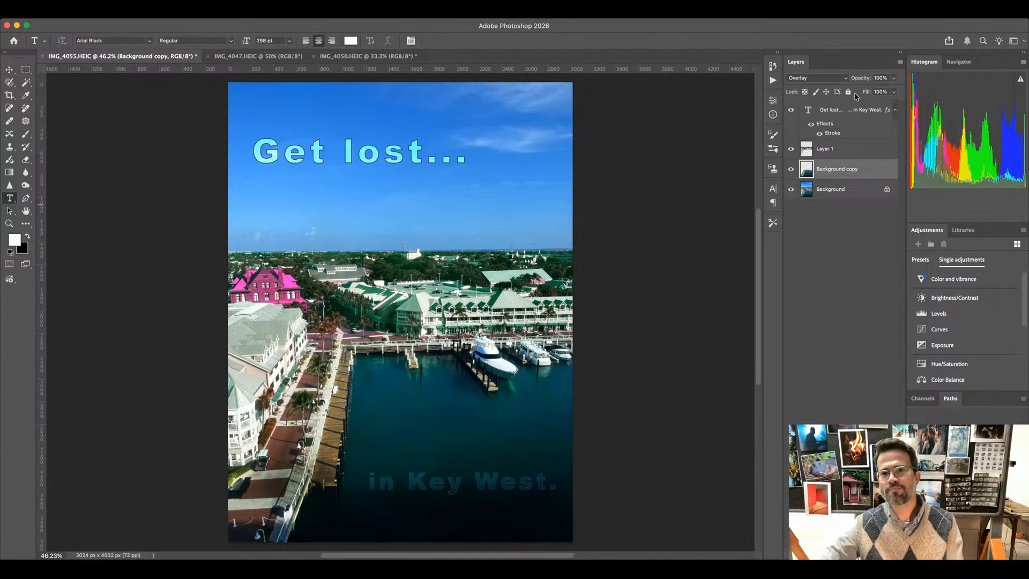
# Preview other blend modes on the text layer and keep Overlay
pyautogui.click(837, 109)
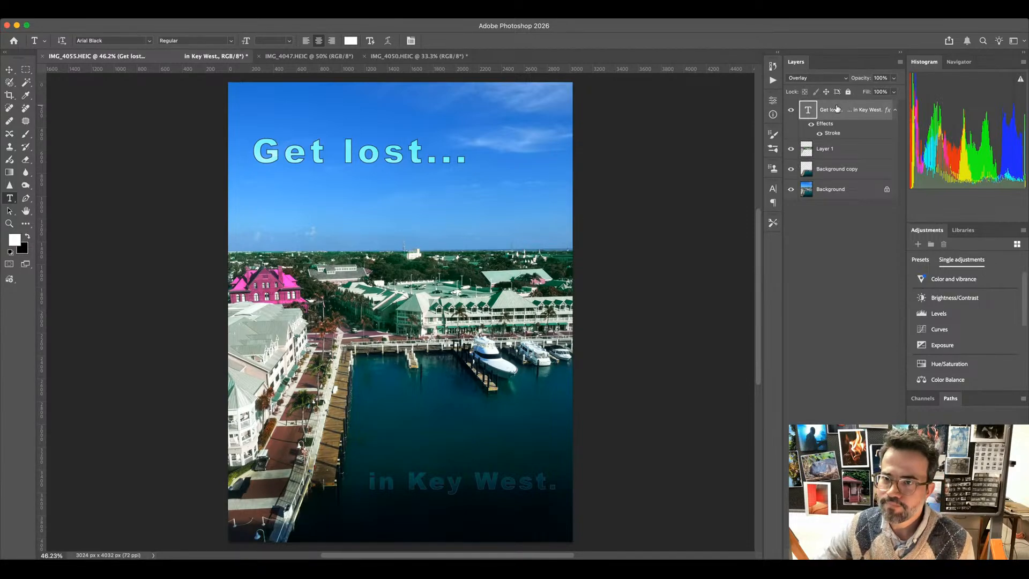
pyautogui.click(812, 78)
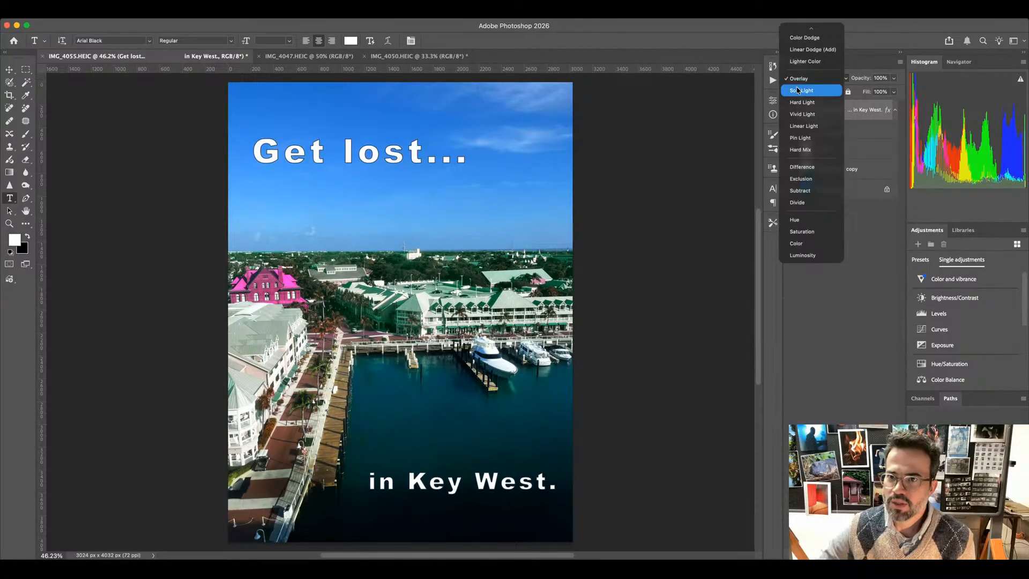
pyautogui.click(855, 132)
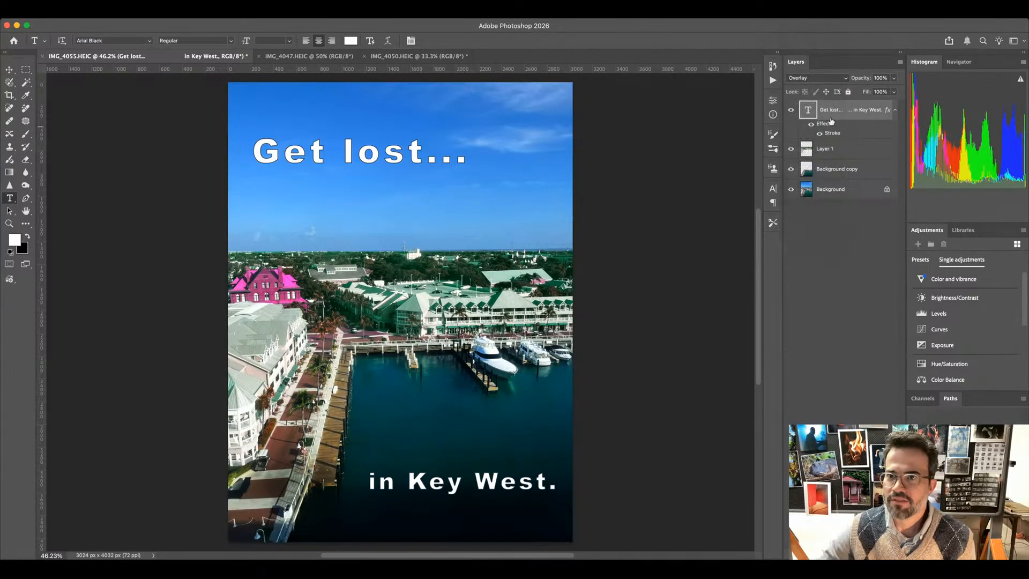
# Compare the Overlay text with and without the Background copy layer, leaving that layer hidden
pyautogui.click(790, 170)
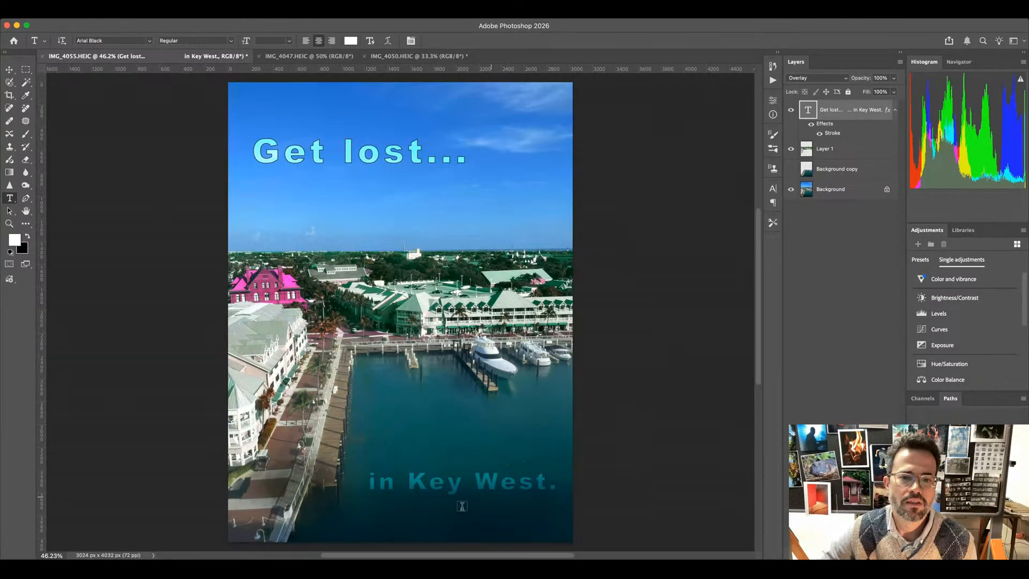
pyautogui.click(791, 170)
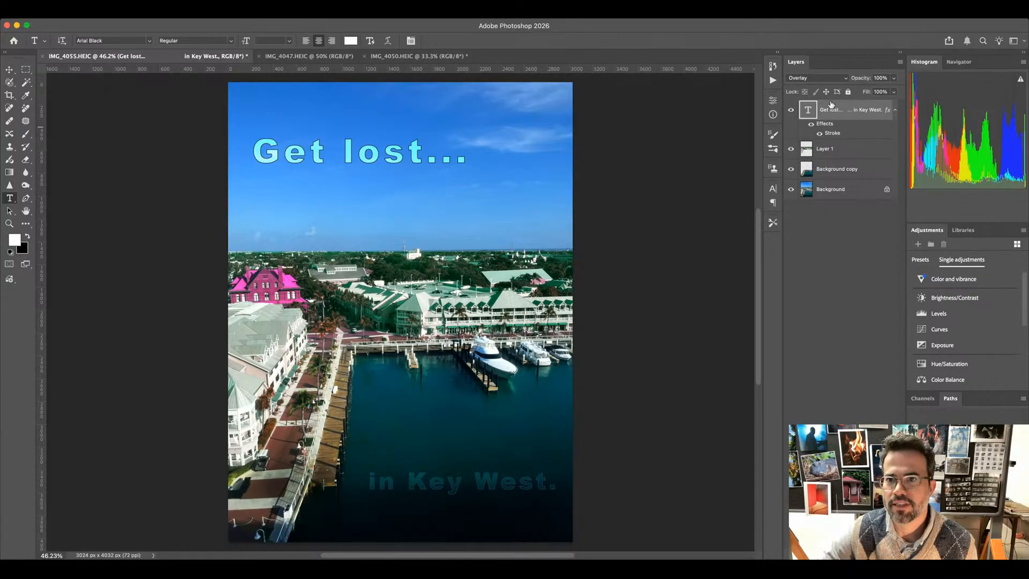
pyautogui.click(791, 170)
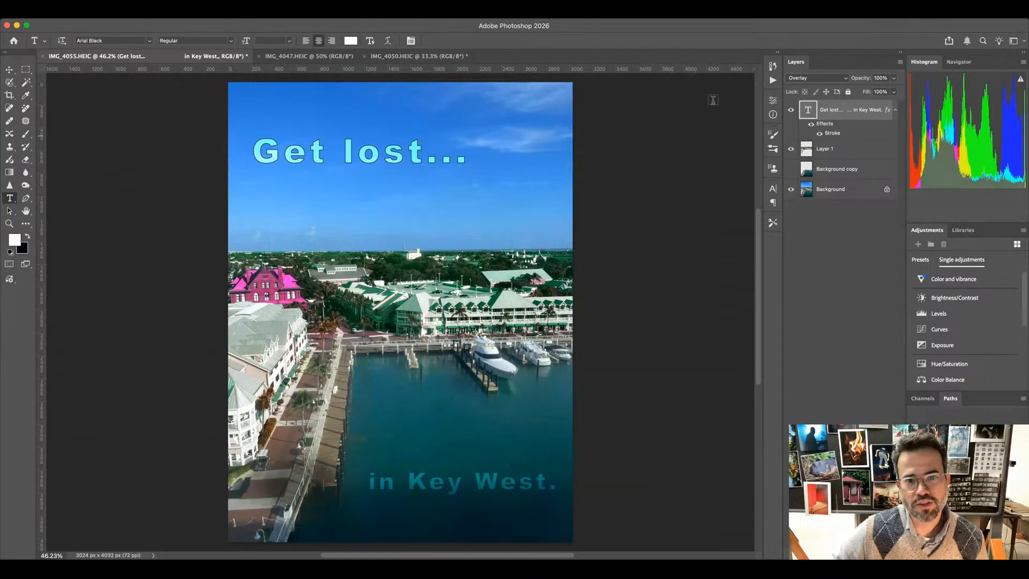
# Hide the text layer, Layer 1 and Background copy so only the Background layer shows, and select the Background layer
pyautogui.click(791, 169)
pyautogui.moveTo(791, 110); pyautogui.dragTo(795, 195)
pyautogui.click(791, 189)
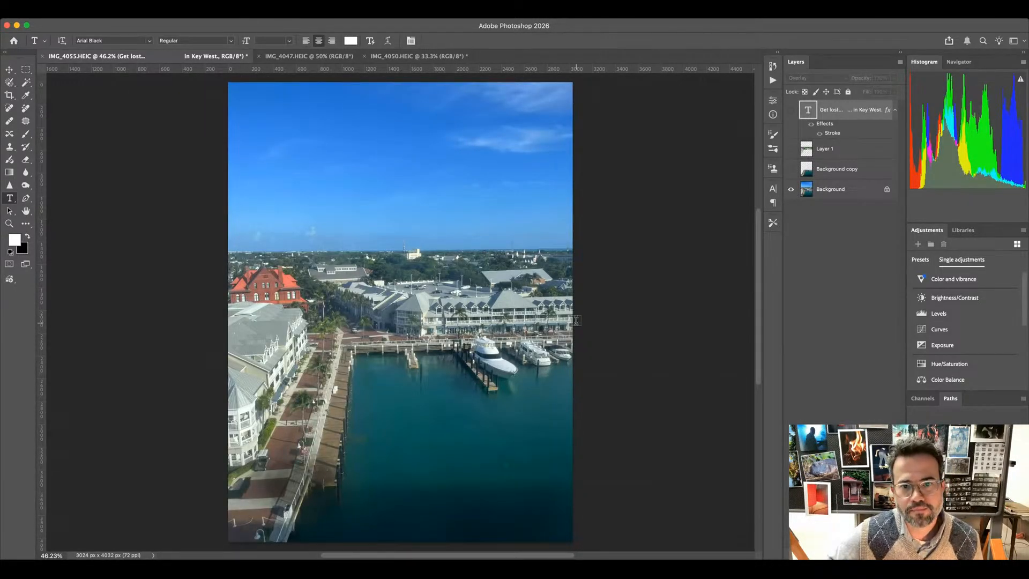
pyautogui.click(861, 192)
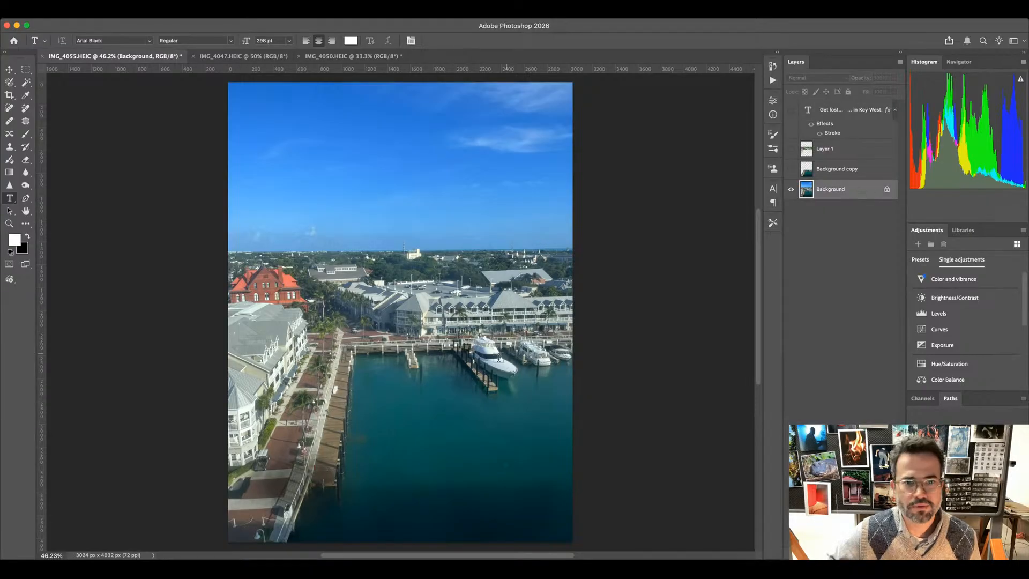
# Adjust the Background layer's tones for more contrast, with darker shadows and brighter highlights
pyautogui.press('i')
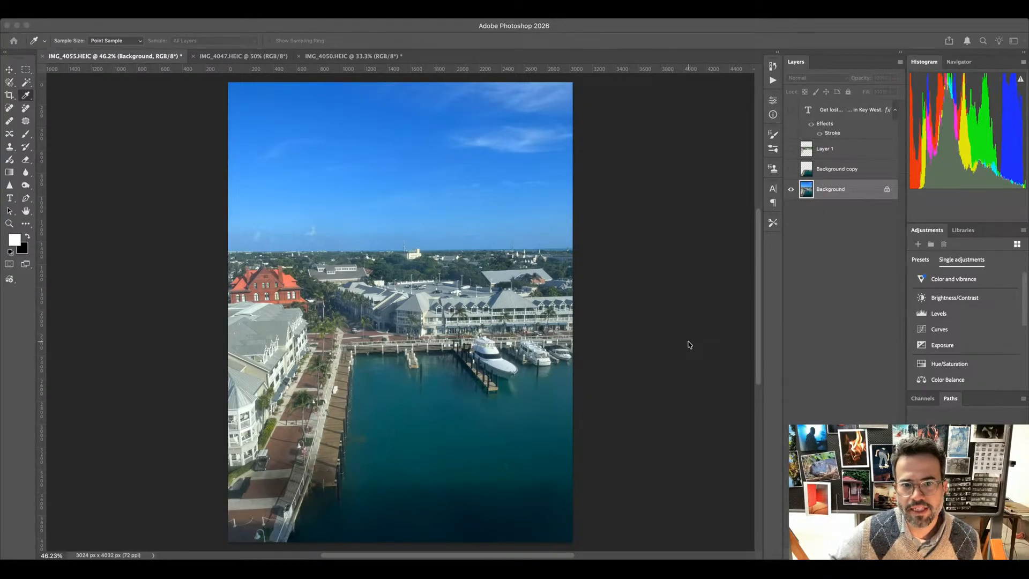
pyautogui.click(725, 315)
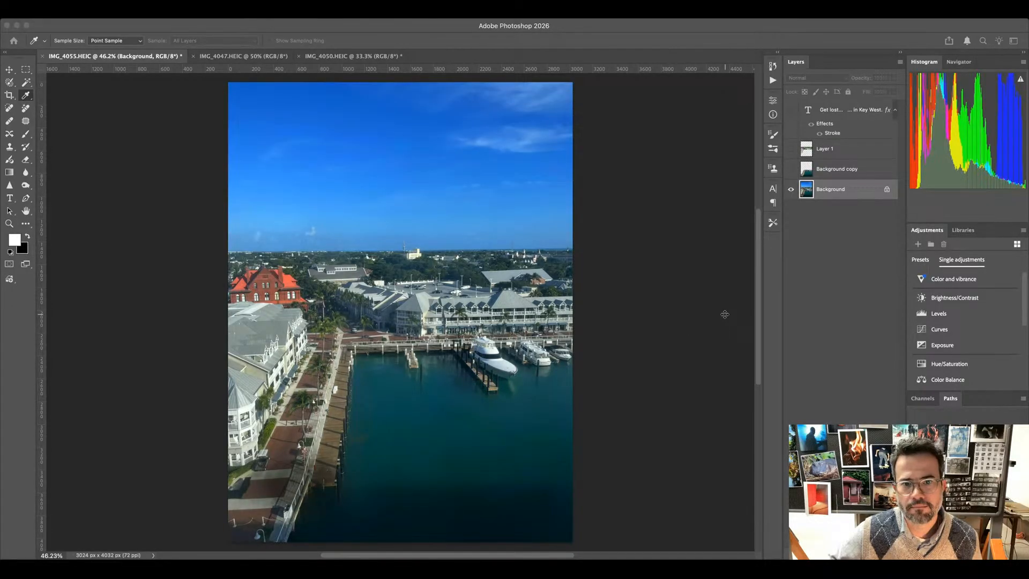
pyautogui.click(780, 247)
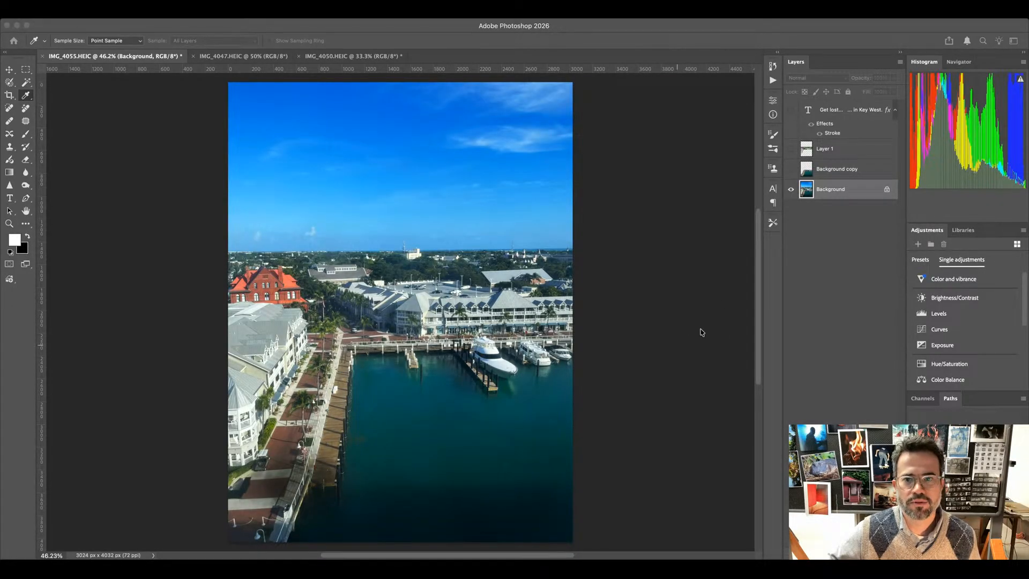
pyautogui.click(718, 311)
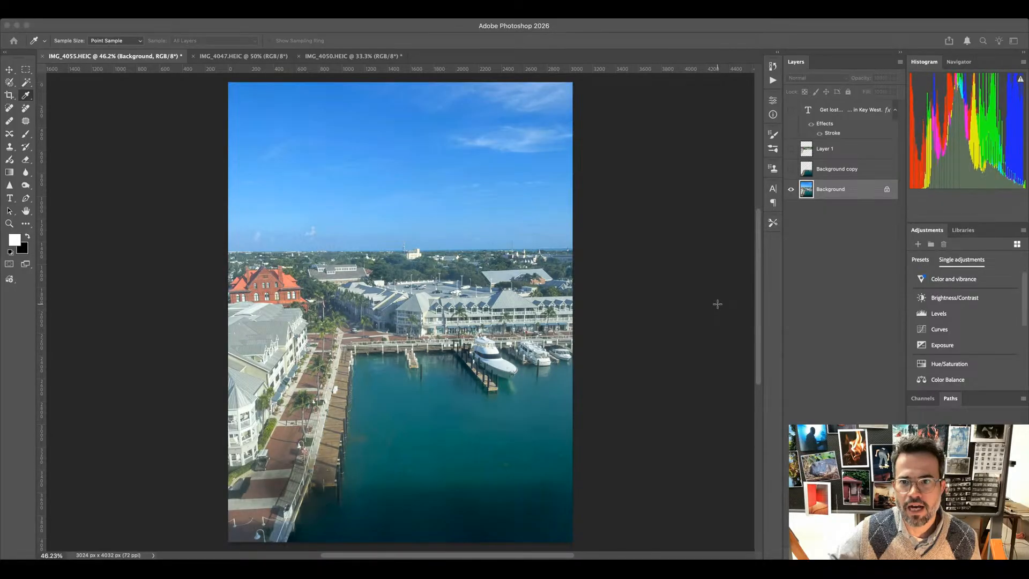
pyautogui.moveTo(779, 245); pyautogui.dragTo(782, 249)
pyautogui.moveTo(718, 304); pyautogui.dragTo(729, 308)
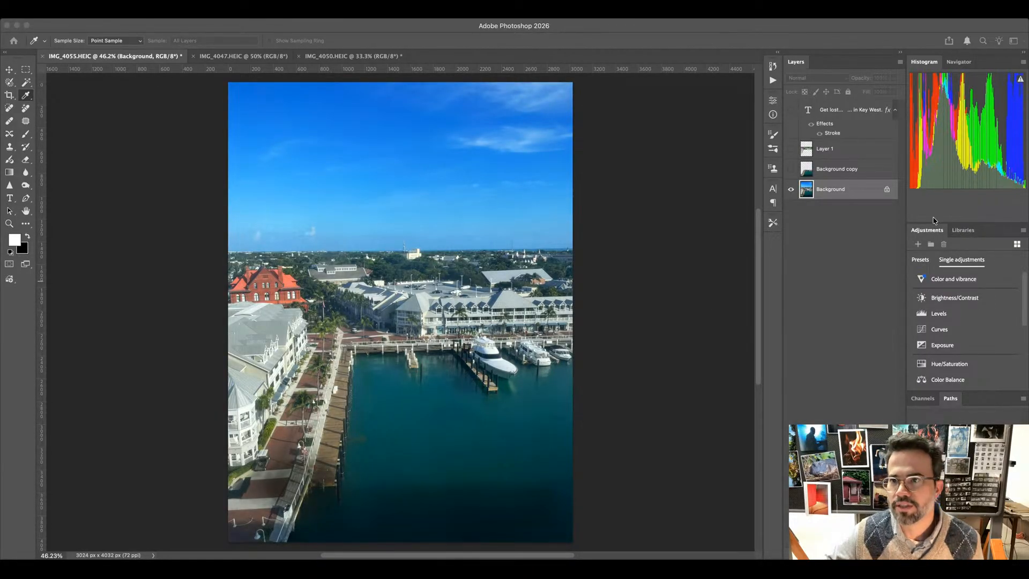
pyautogui.press('t')
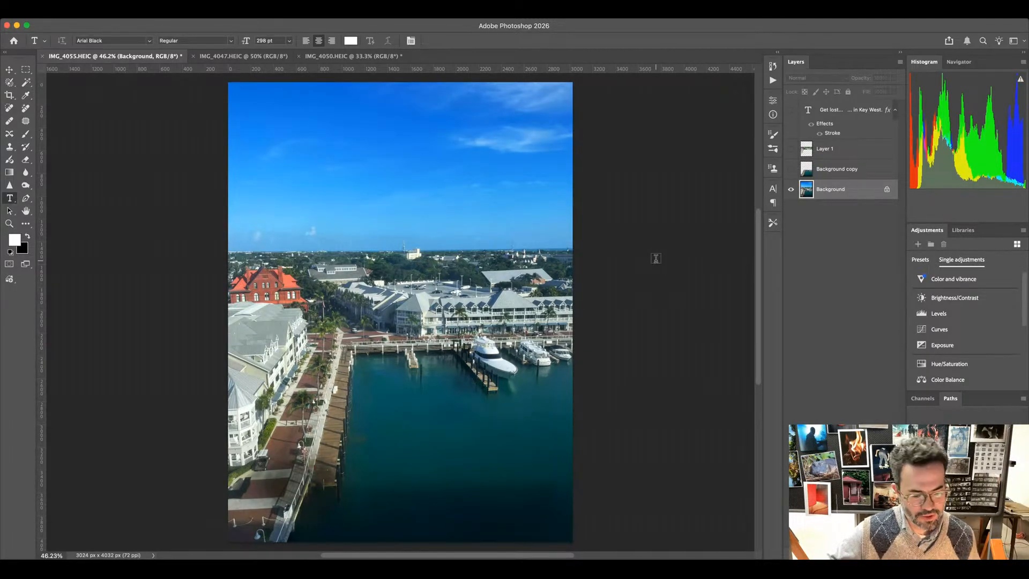
# Correct the Background layer's tone and color further for deeper shadows and less blue water
pyautogui.press('i')
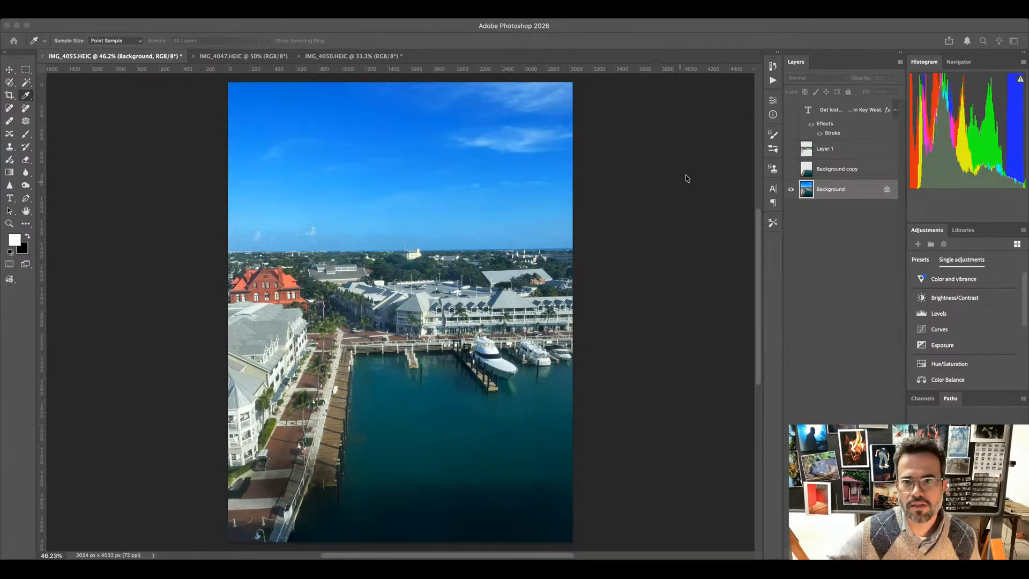
pyautogui.press('t')
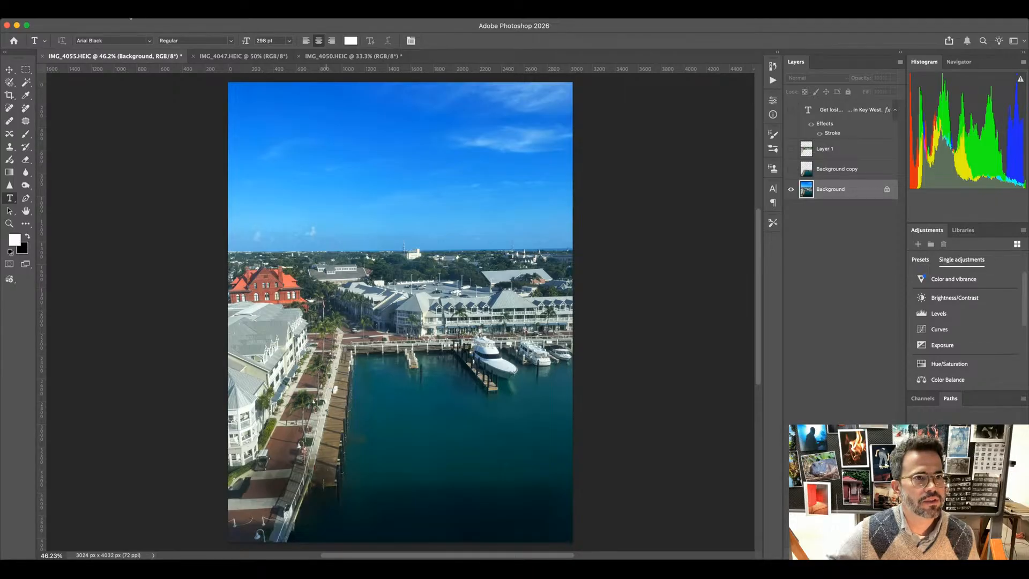
pyautogui.click(136, 70)
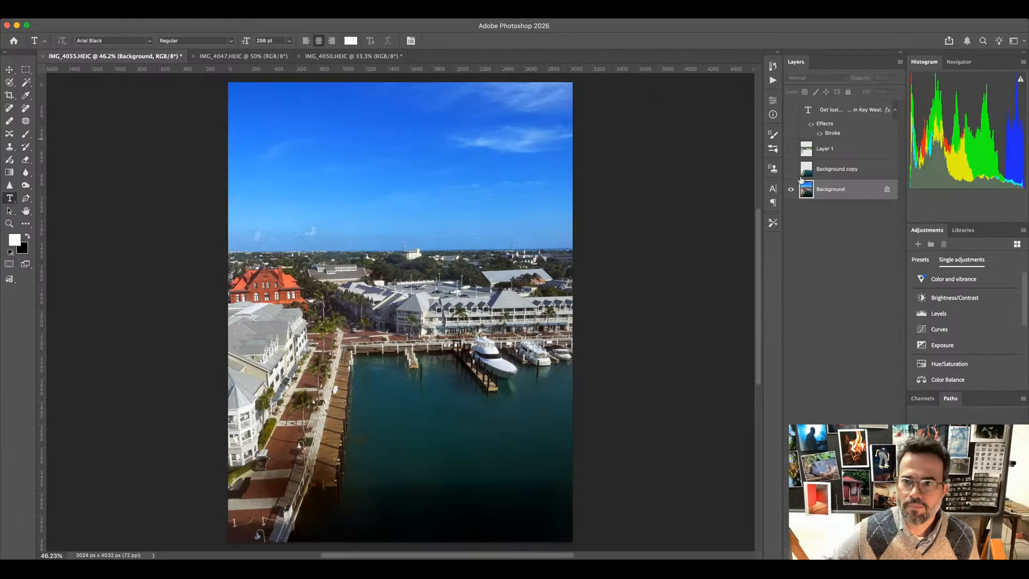
# Show the Background copy layer, hide the Background layer, and select the copy to isolate its harbor cutout
pyautogui.click(791, 170)
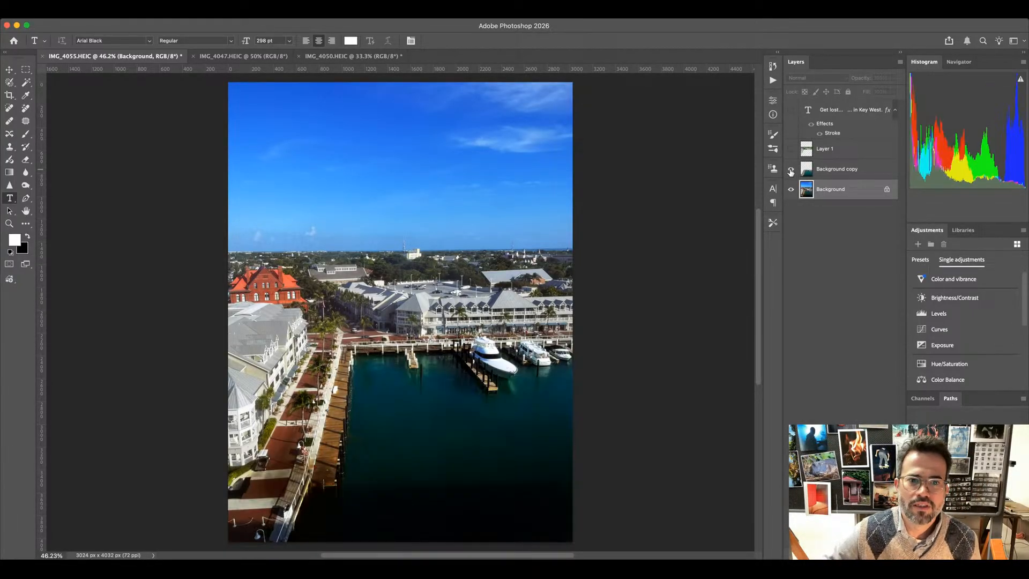
pyautogui.click(790, 190)
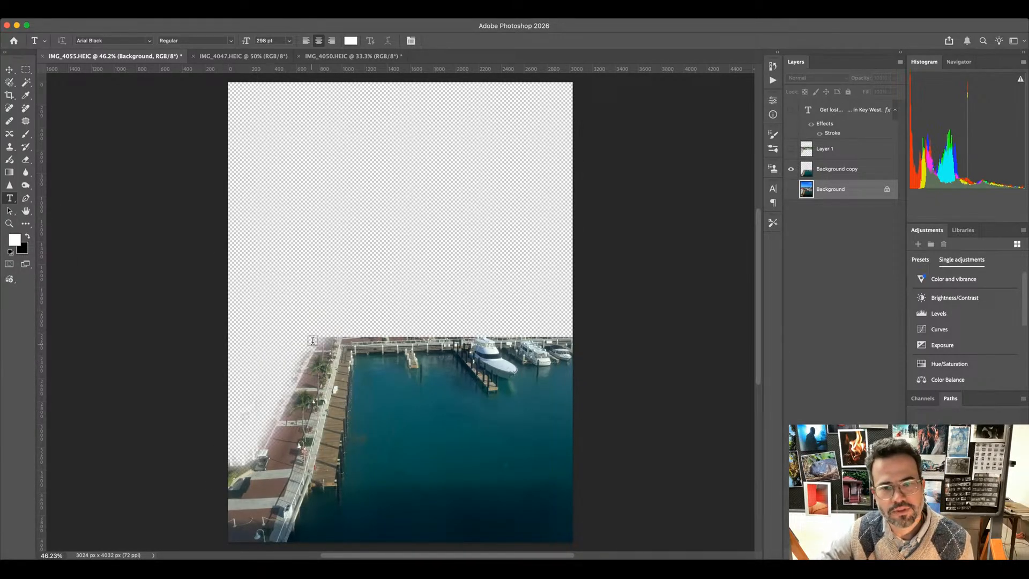
pyautogui.click(858, 170)
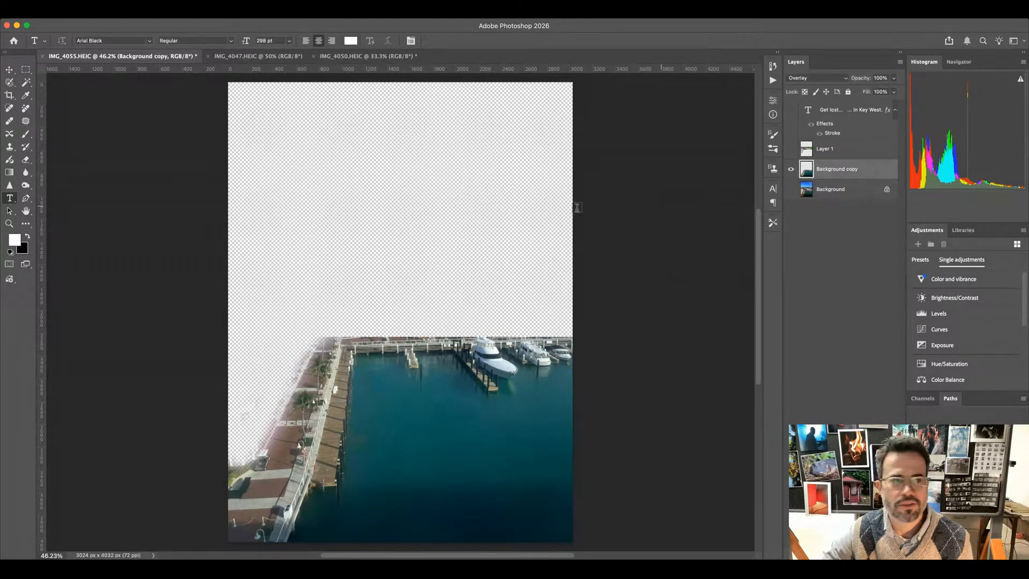
# Draw a rectangular marquee selection across the harbor water and docks on Background copy, and enter Quick Mask mode
pyautogui.click(10, 264)
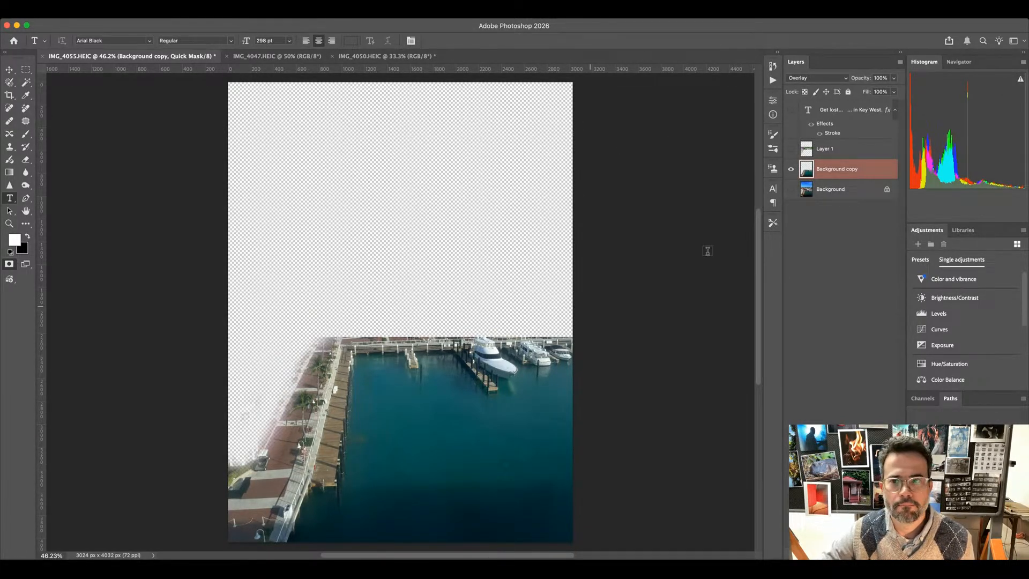
pyautogui.click(9, 264)
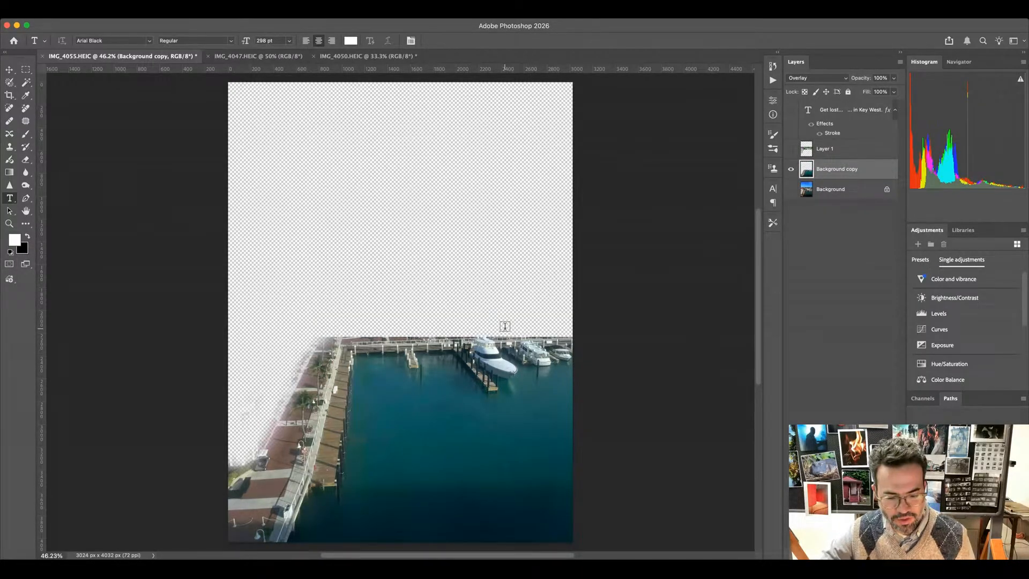
pyautogui.press('m')
pyautogui.moveTo(343, 270); pyautogui.dragTo(533, 483)
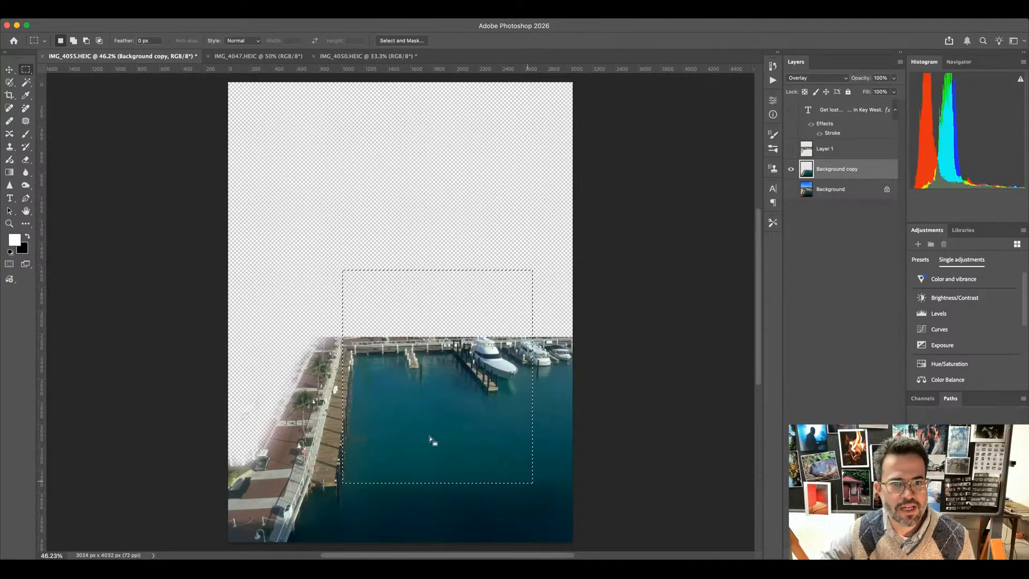
pyautogui.click(9, 264)
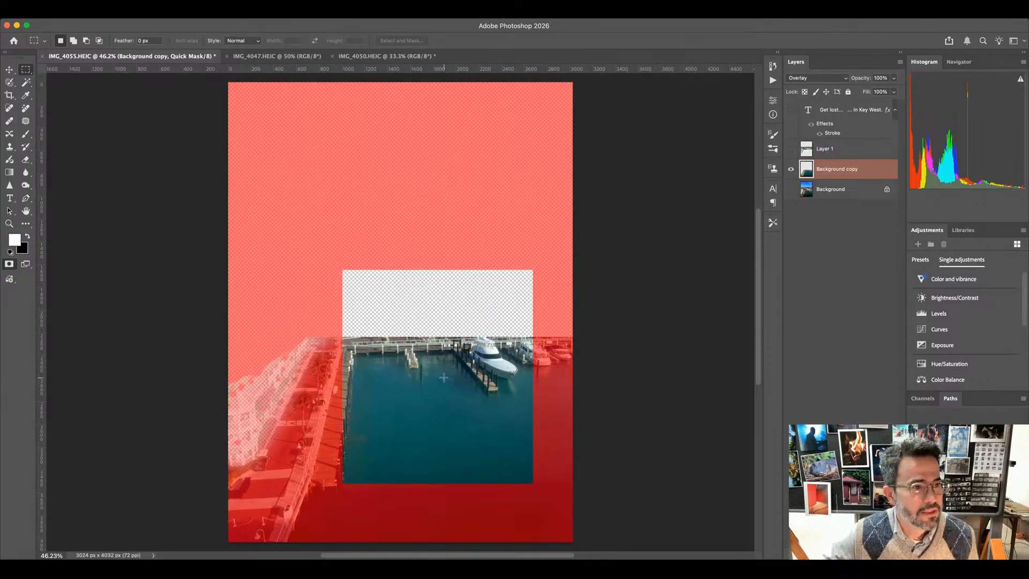
# Exit Quick Mask mode and make Layer 1, the "Get lost... in Key West." text layer and the Background layer visible again
pyautogui.click(9, 264)
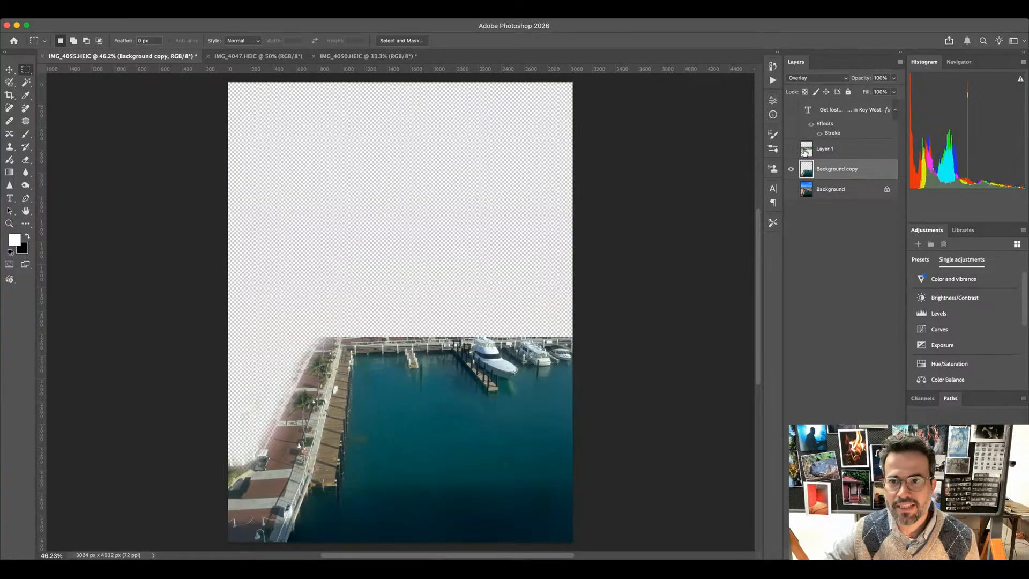
pyautogui.click(791, 150)
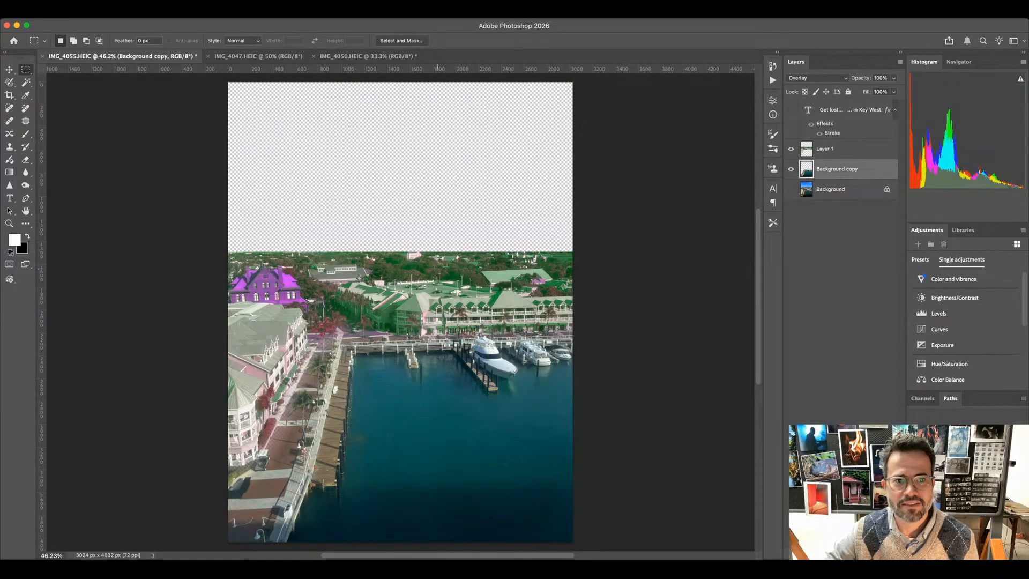
pyautogui.click(855, 151)
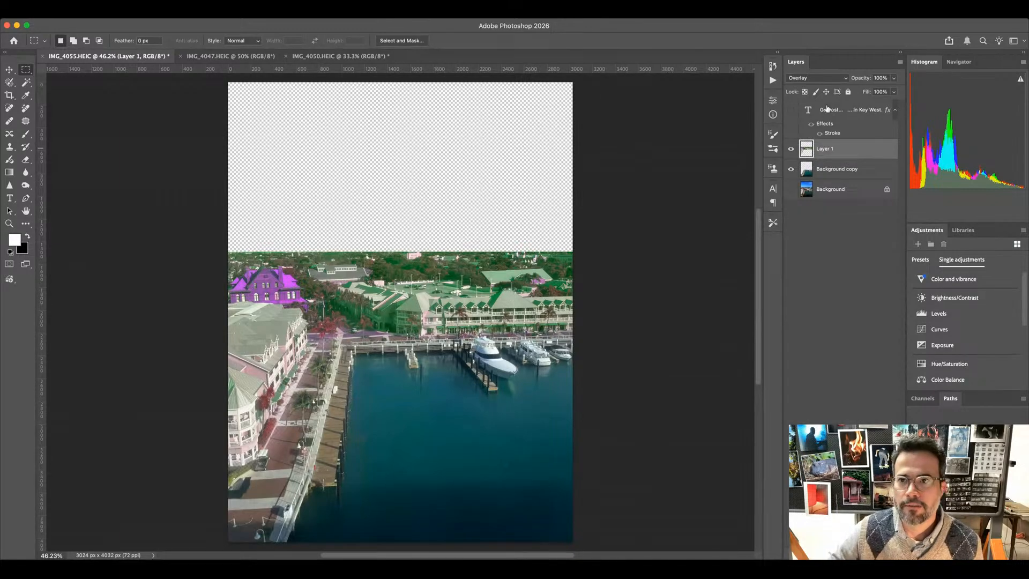
pyautogui.click(791, 112)
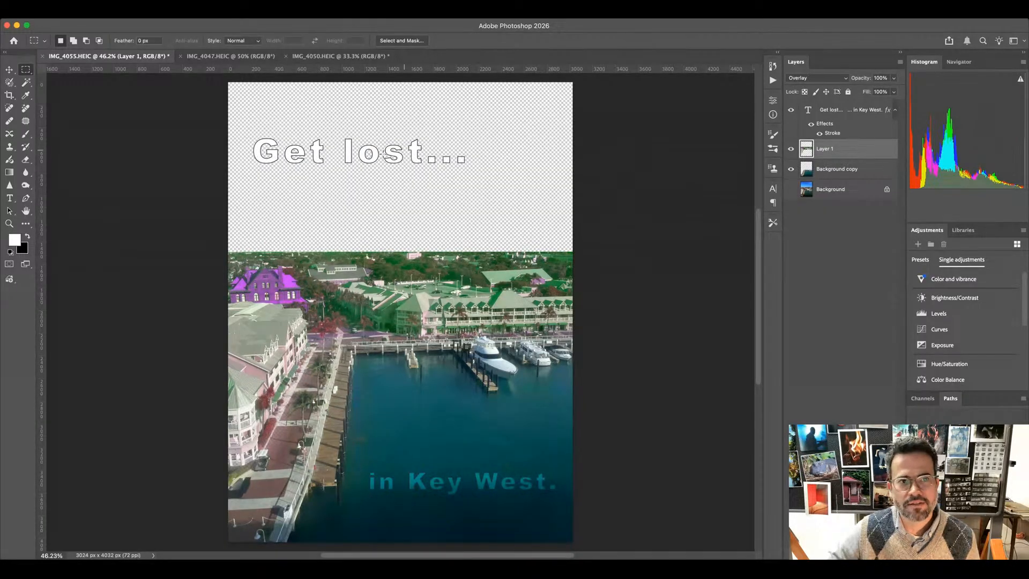
pyautogui.click(791, 190)
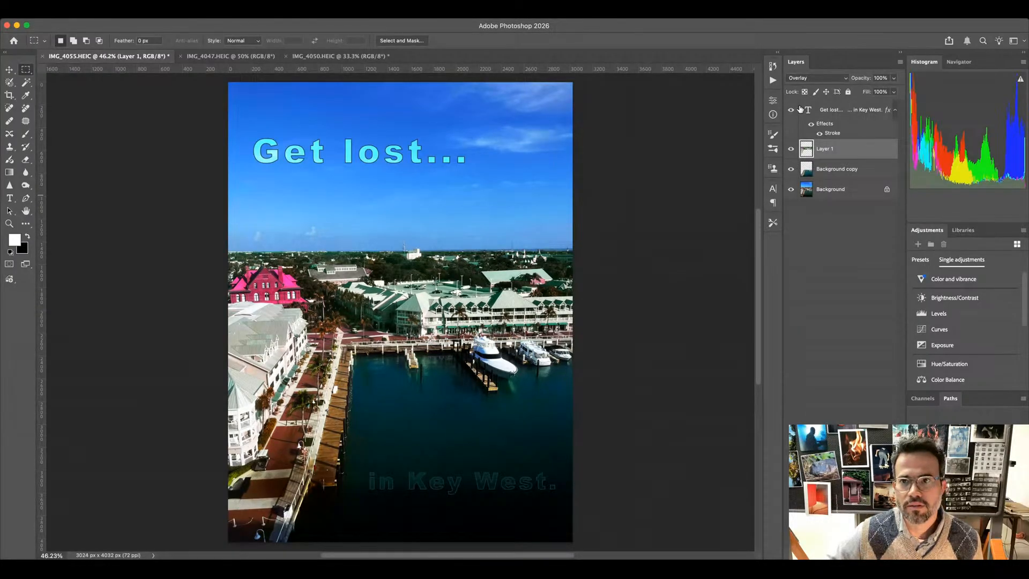
# Select the text layer and toggle its Effects and Stroke visibility off and on to compare the lettering with and without the outline
pyautogui.click(847, 108)
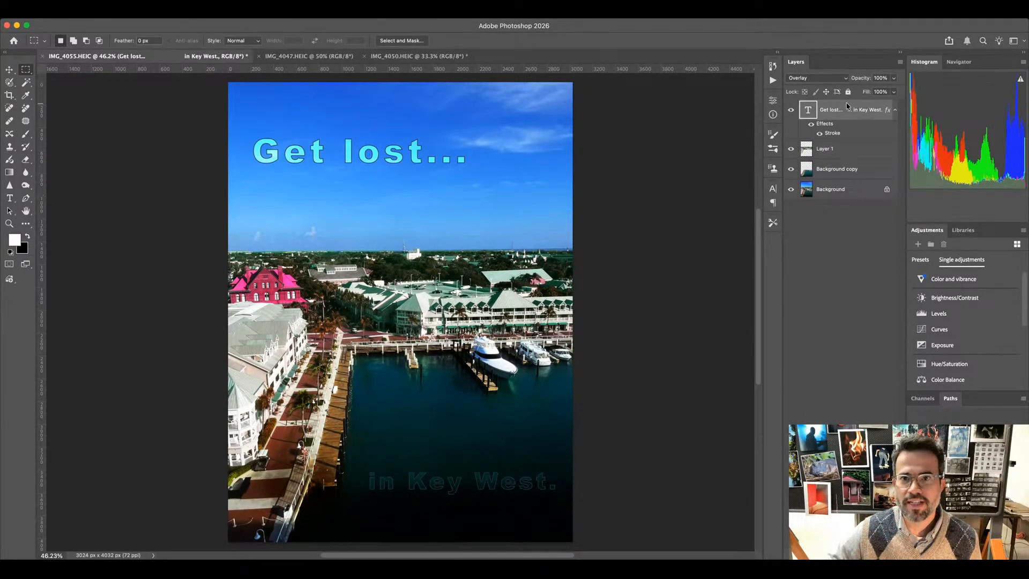
pyautogui.press('h')
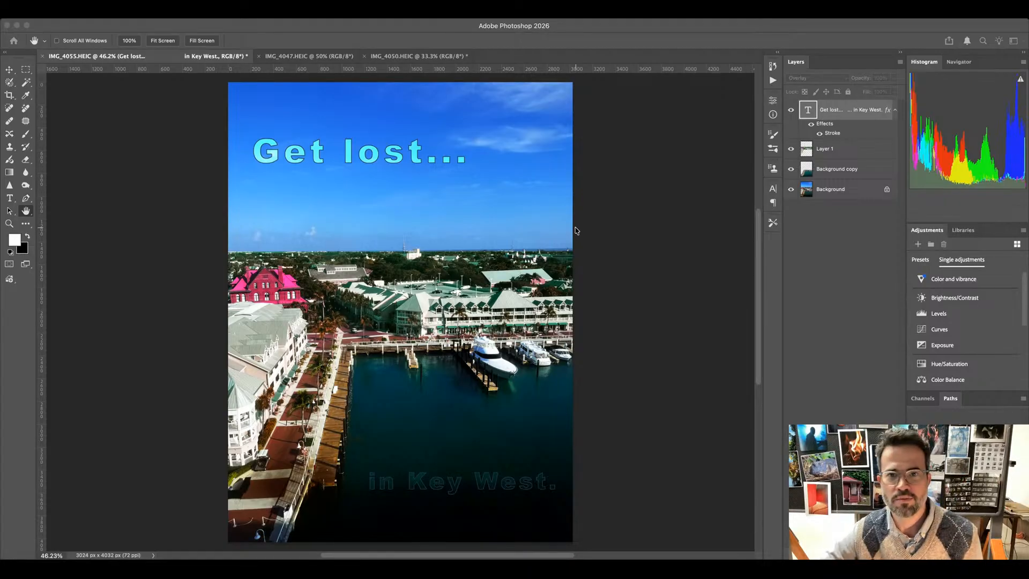
pyautogui.click(698, 176)
pyautogui.press('m')
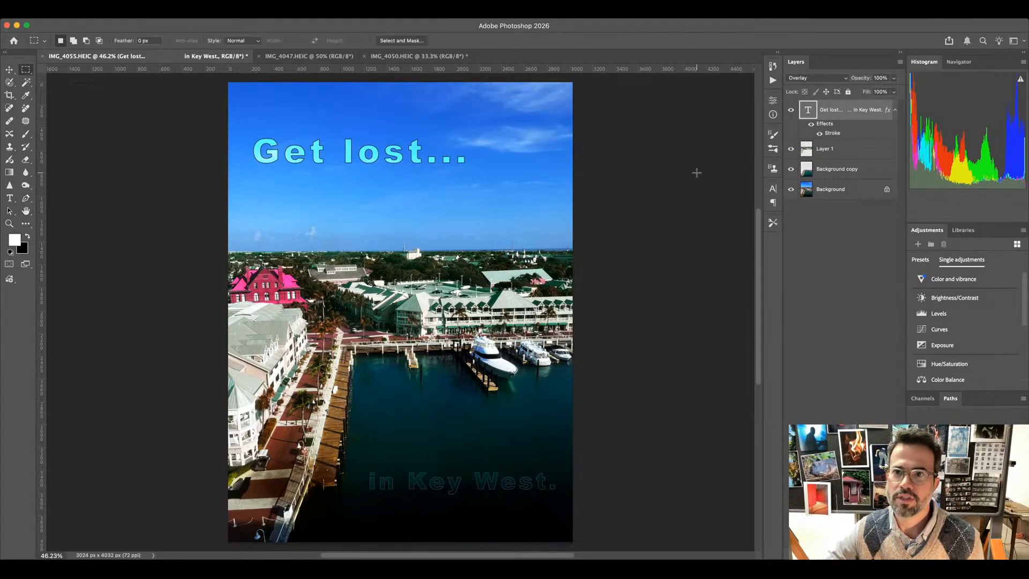
pyautogui.click(812, 127)
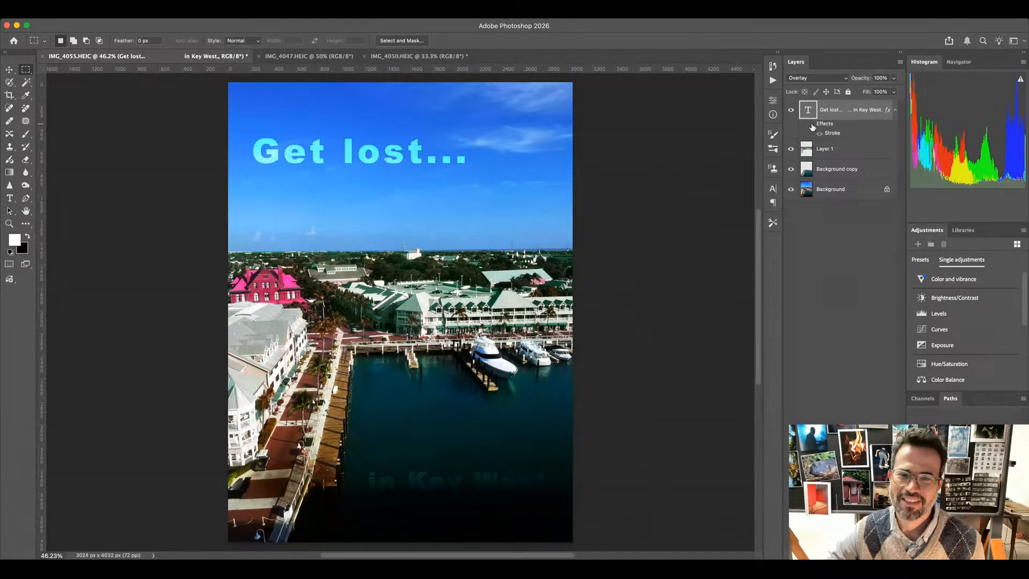
pyautogui.click(813, 127)
pyautogui.click(819, 135)
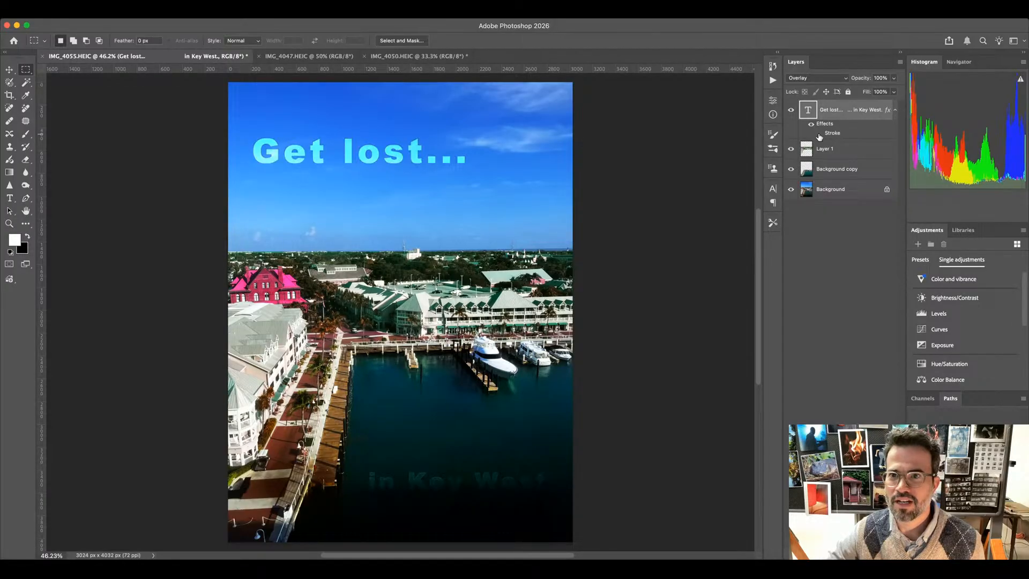
pyautogui.click(819, 135)
pyautogui.click(812, 126)
pyautogui.click(812, 126)
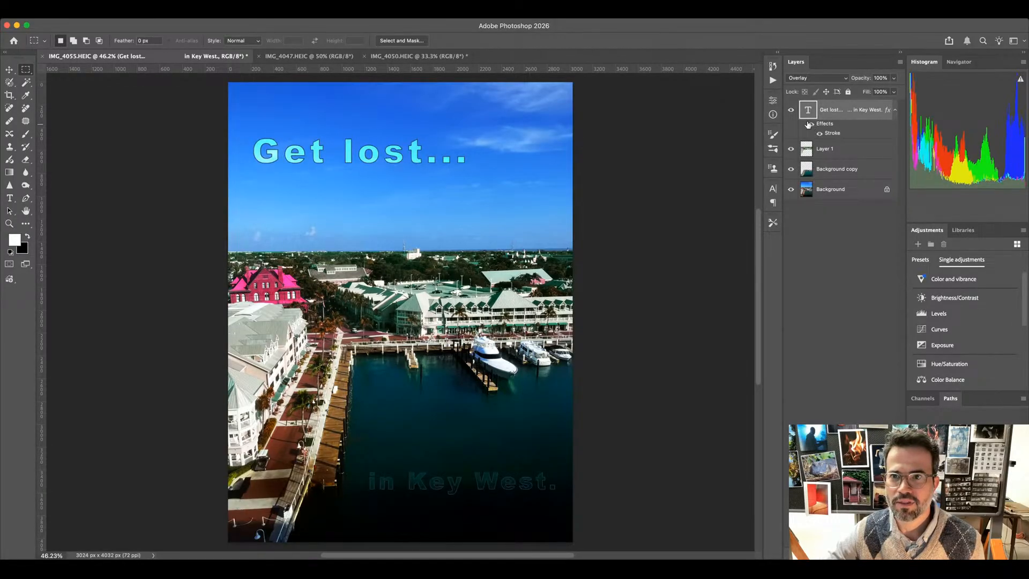
# Toggle the text layer, Layer 1, Background copy and Background off and on individually to compare their contributions, leaving Background copy hidden
pyautogui.click(791, 111)
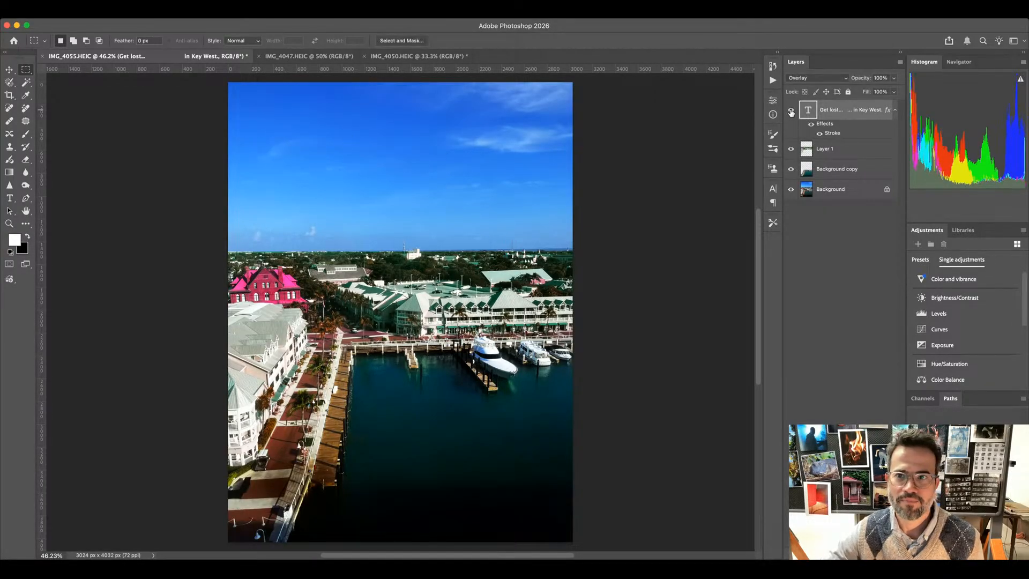
pyautogui.click(791, 111)
pyautogui.click(792, 149)
pyautogui.click(791, 150)
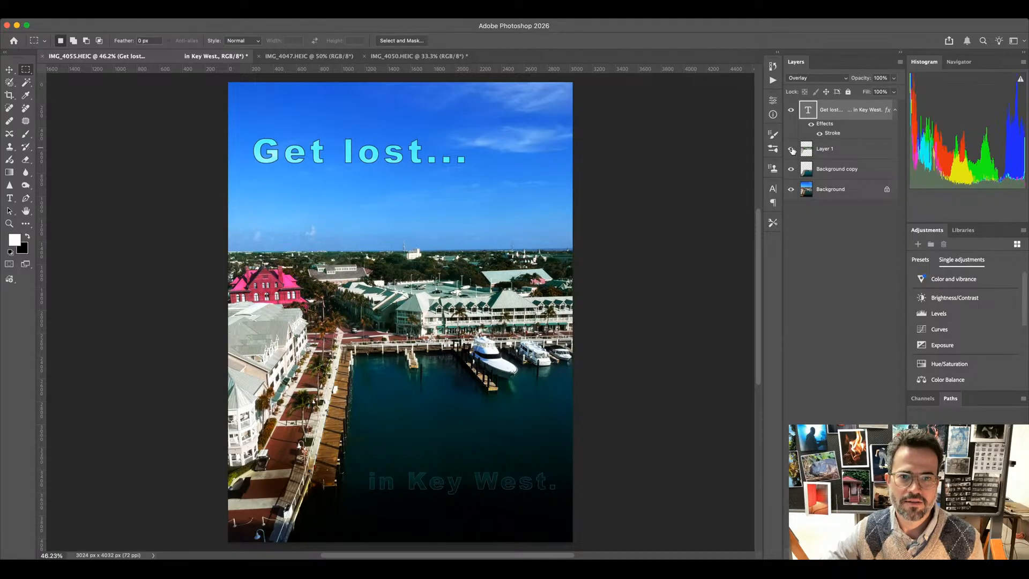
pyautogui.click(792, 169)
pyautogui.click(792, 169)
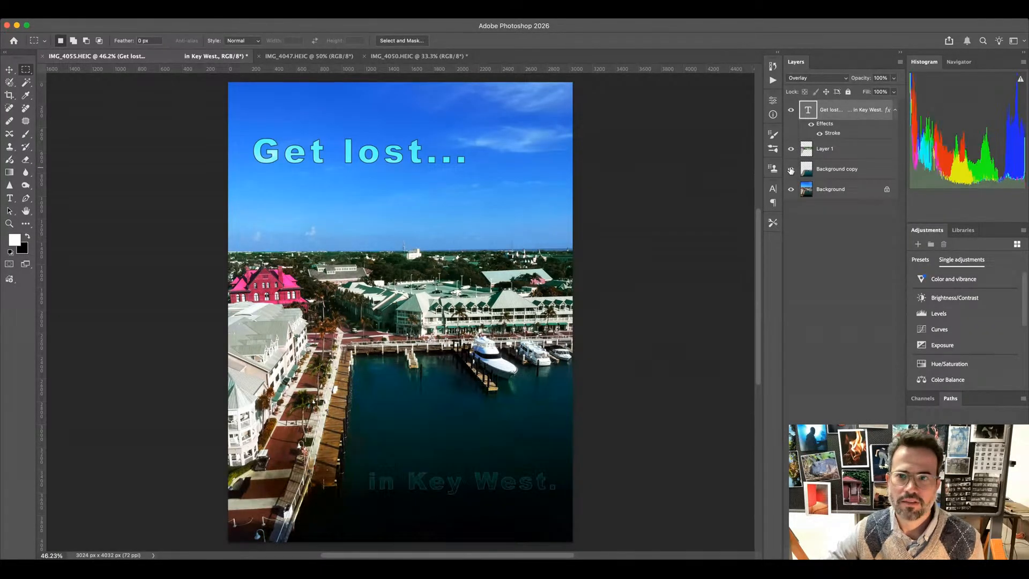
pyautogui.click(791, 189)
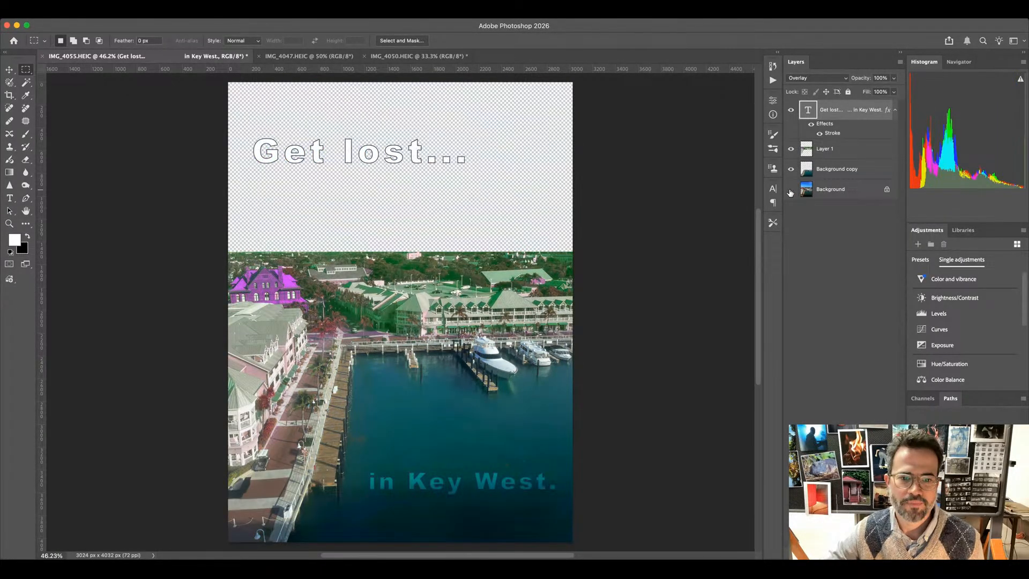
pyautogui.click(791, 190)
pyautogui.click(792, 169)
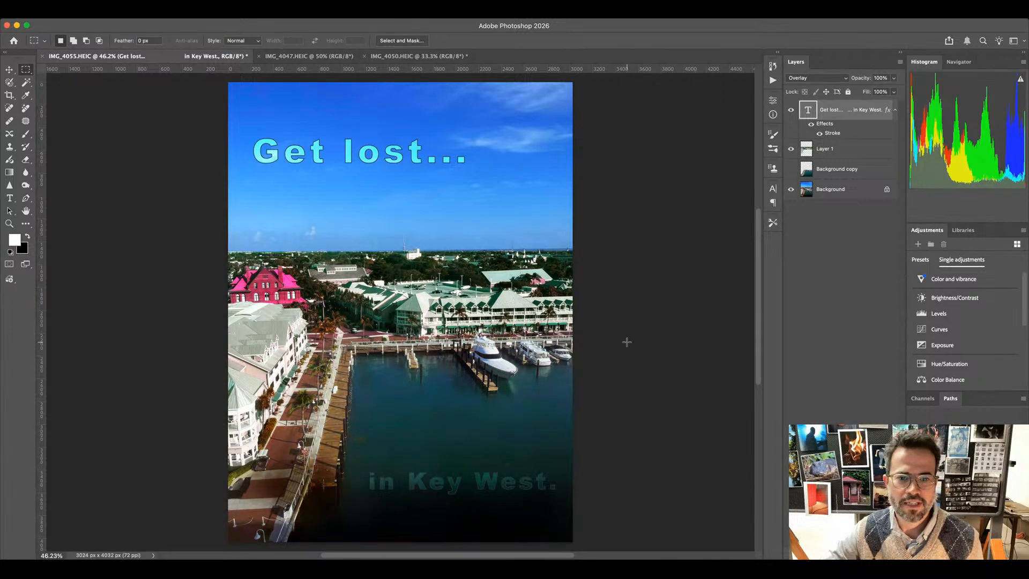